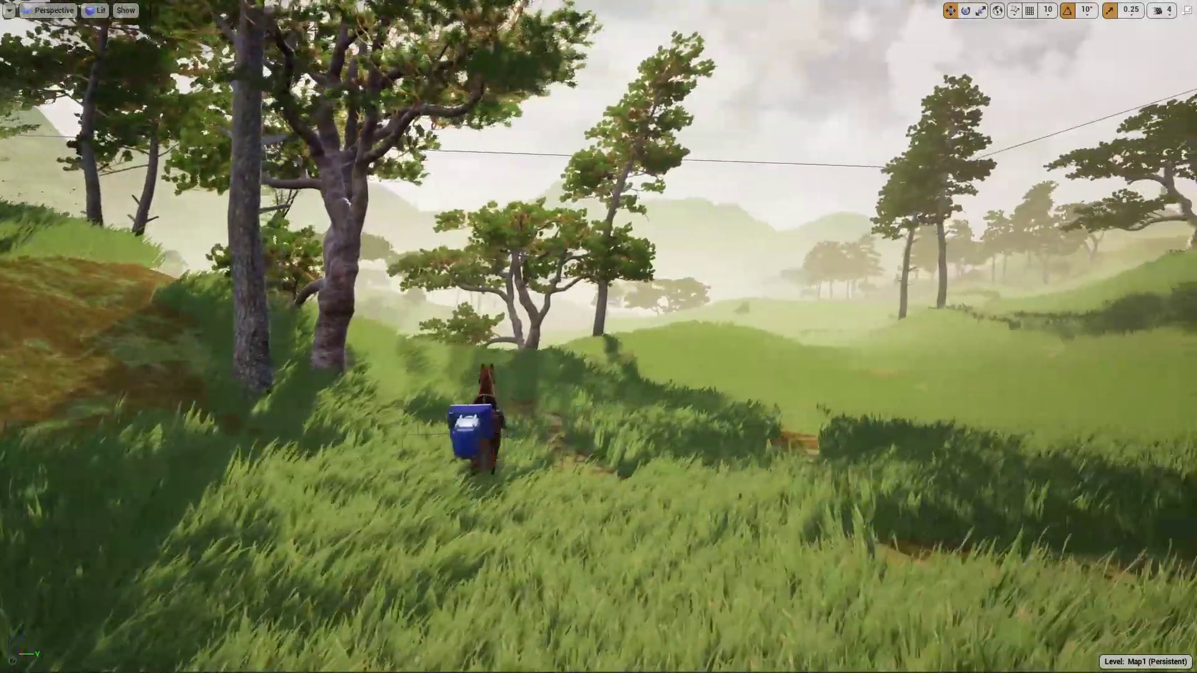
- Stop the horse-riding play session and restore the full editor layout
right_click_drag(598, 336, 261, 333)
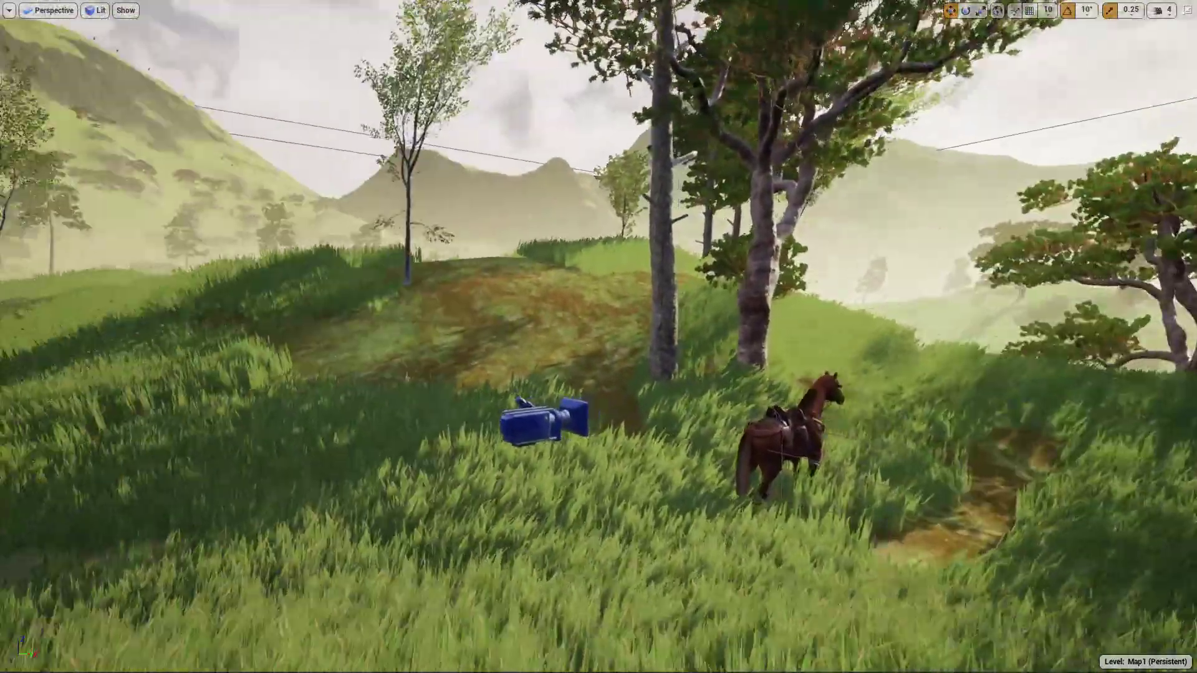
right_click_drag(621, 527, 777, 548)
key("a")
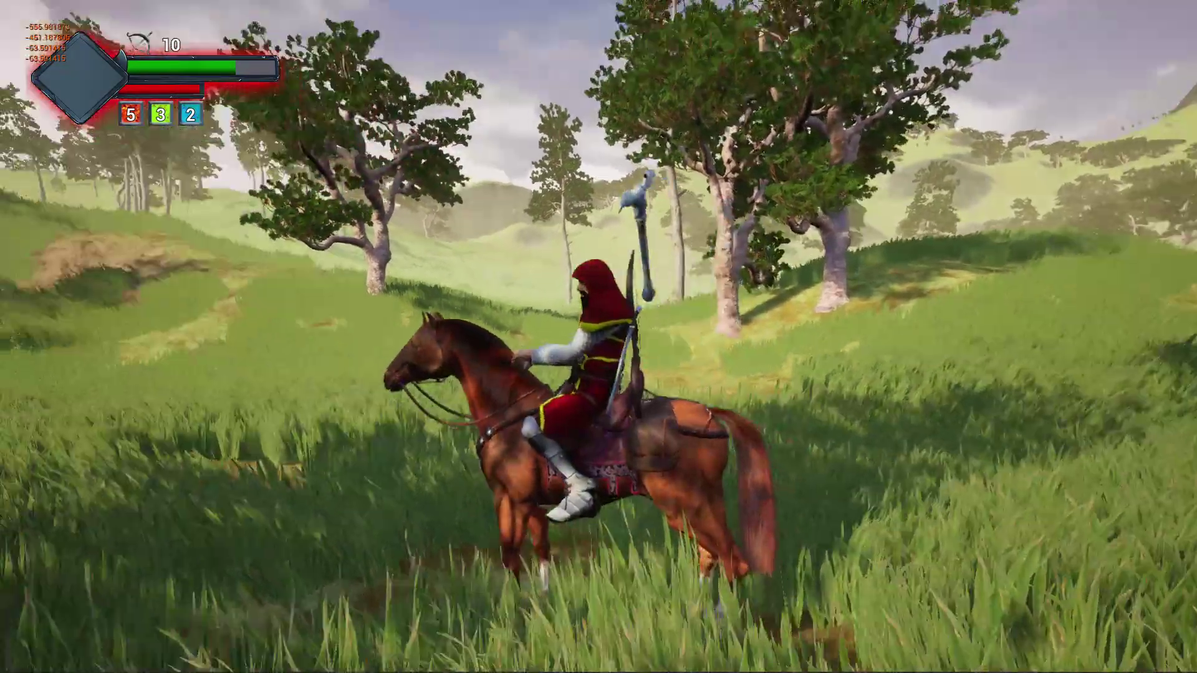
key("Escape")
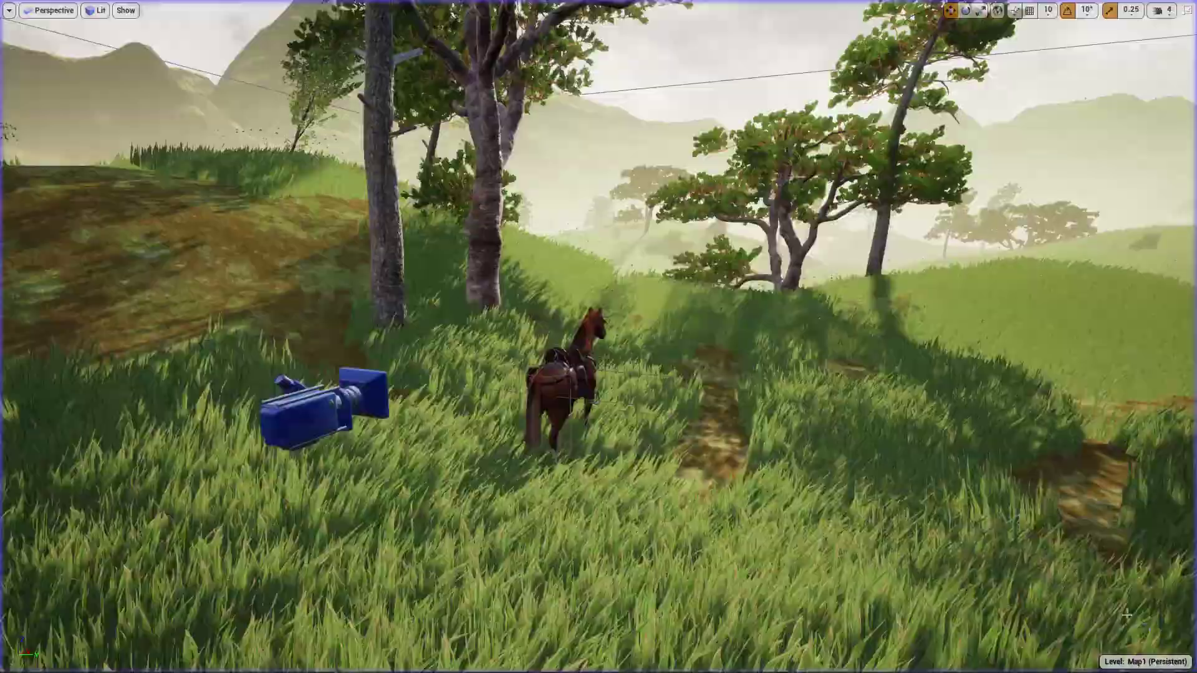
right_click_drag(753, 453, 737, 427)
key("F11")
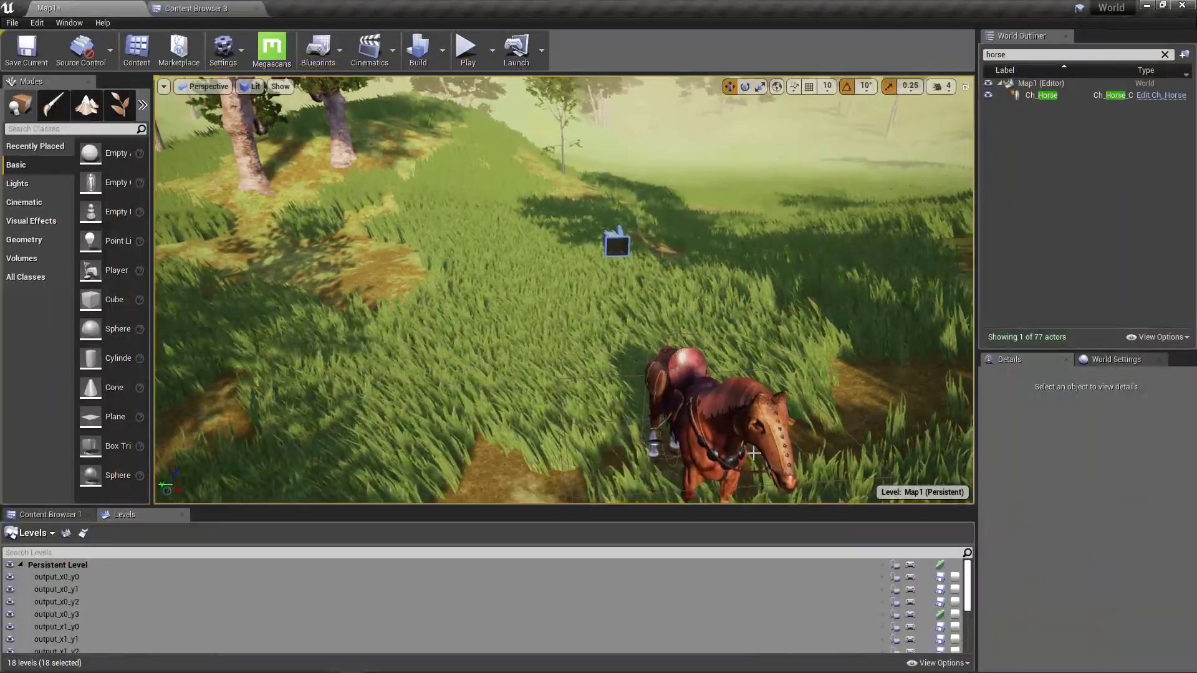
- Select then deselect Ch_Horse, and show Map1's World Settings with Ch_Player as default pawn
left_click(575, 381)
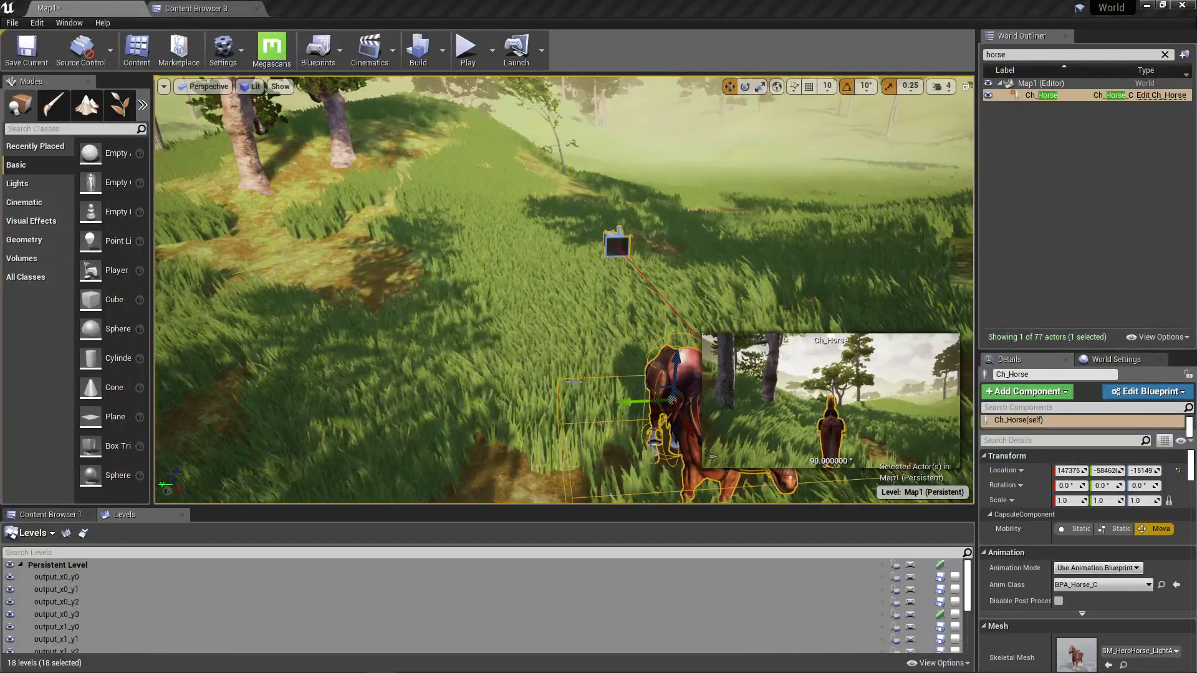
right_click_drag(575, 381, 614, 366)
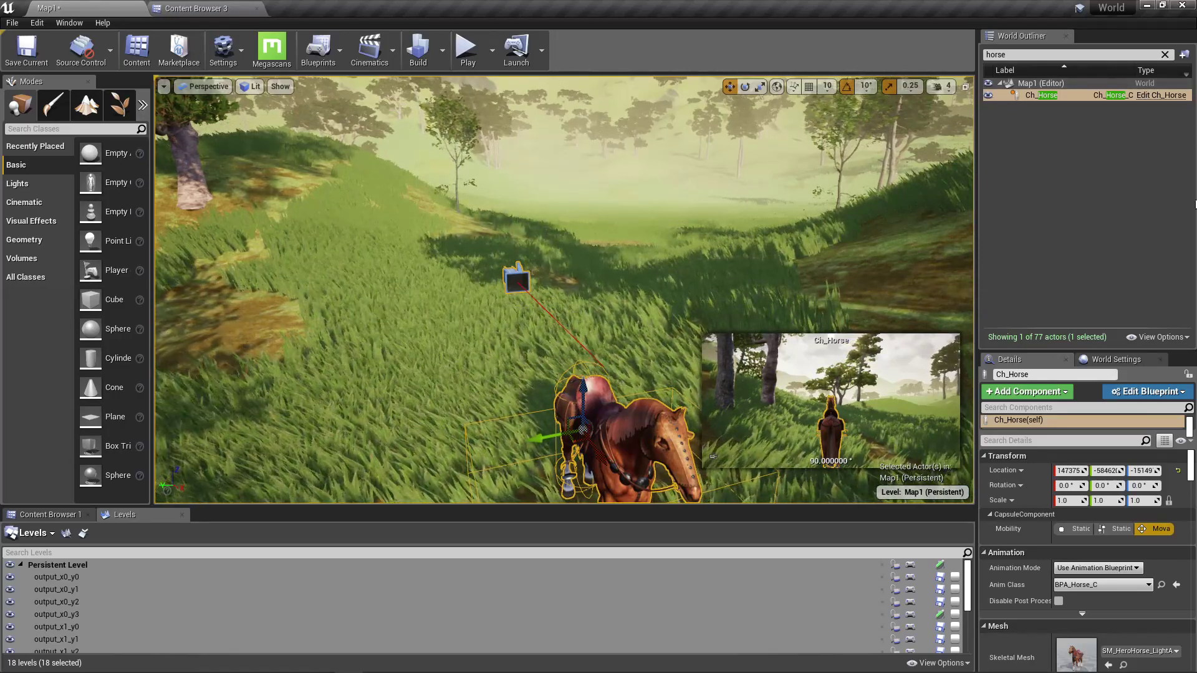
left_click(1116, 95)
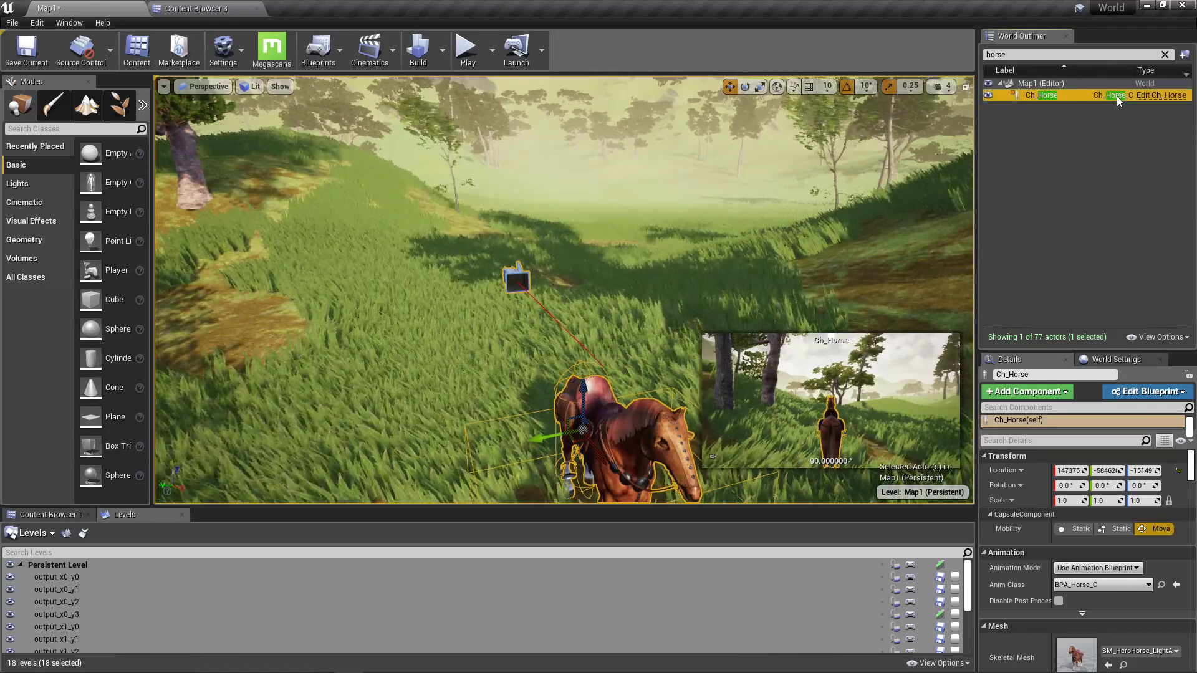
left_click(1099, 232)
right_click_drag(575, 300, 717, 323)
key("w")
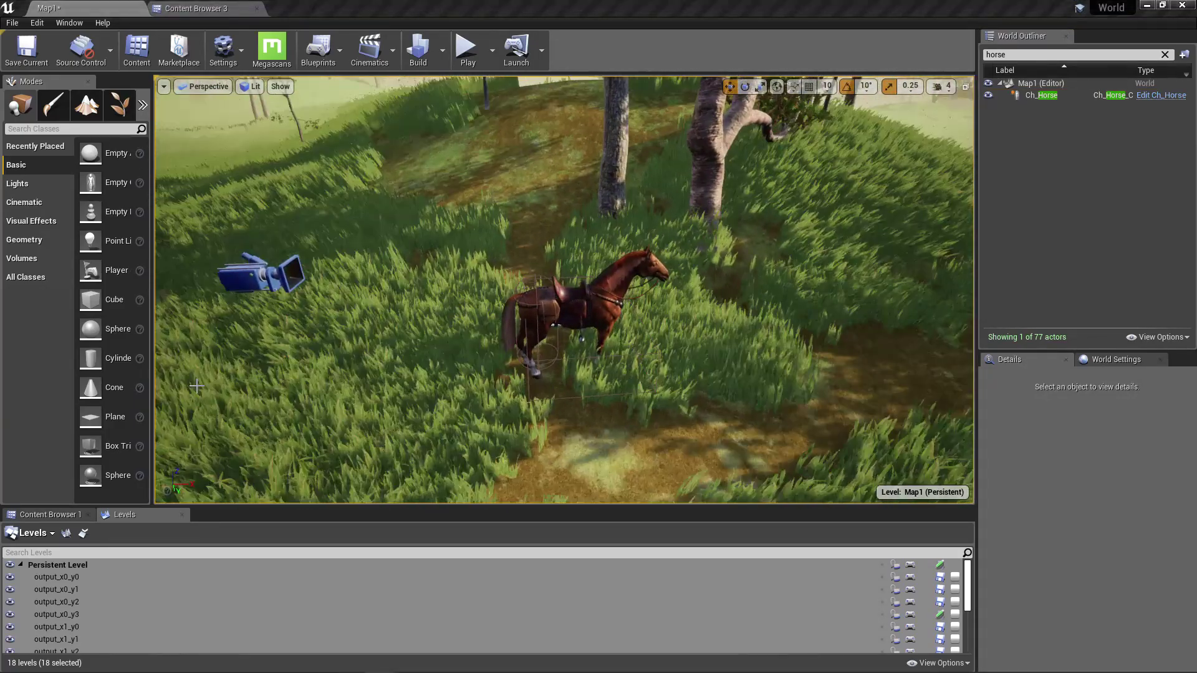
left_click(1121, 367)
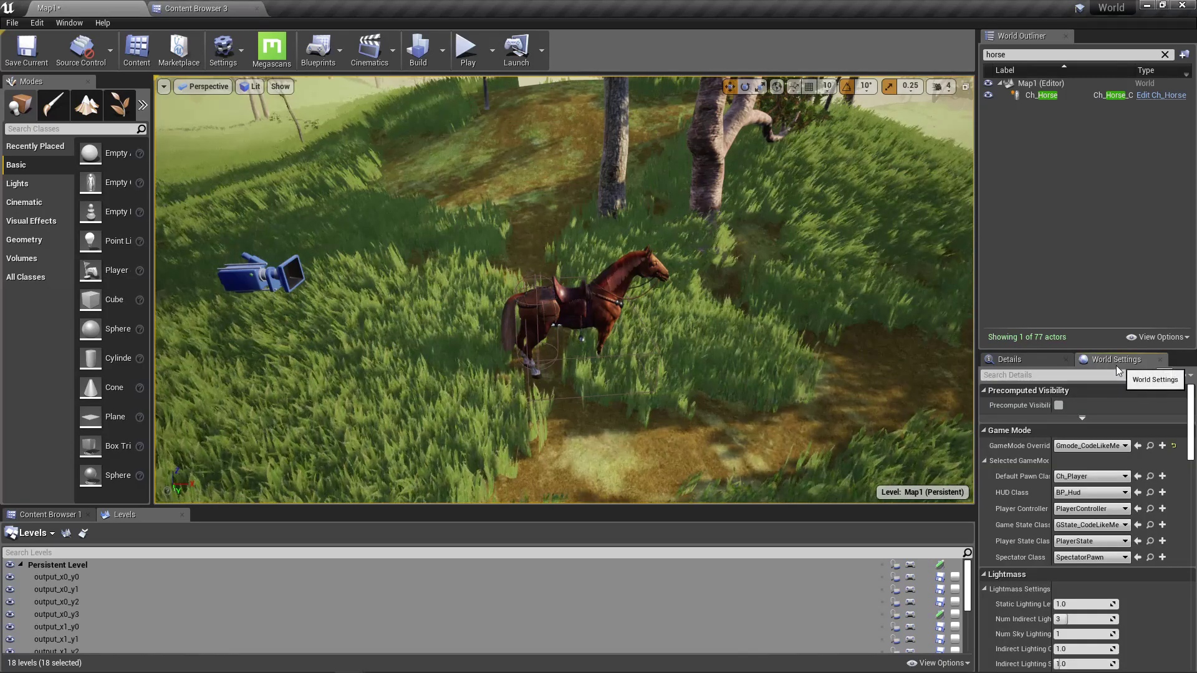
- Open the Ch_Human blueprint from the Default Pawn Class and view its Viewport
left_click(1151, 477)
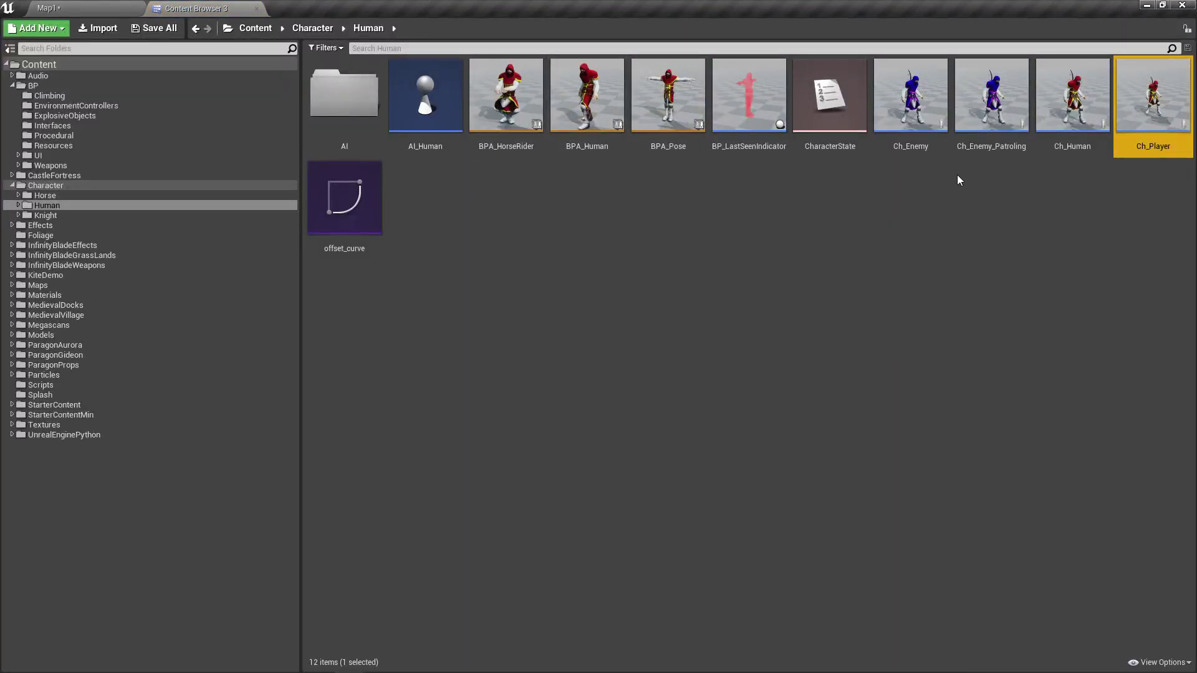
double_click(1061, 120)
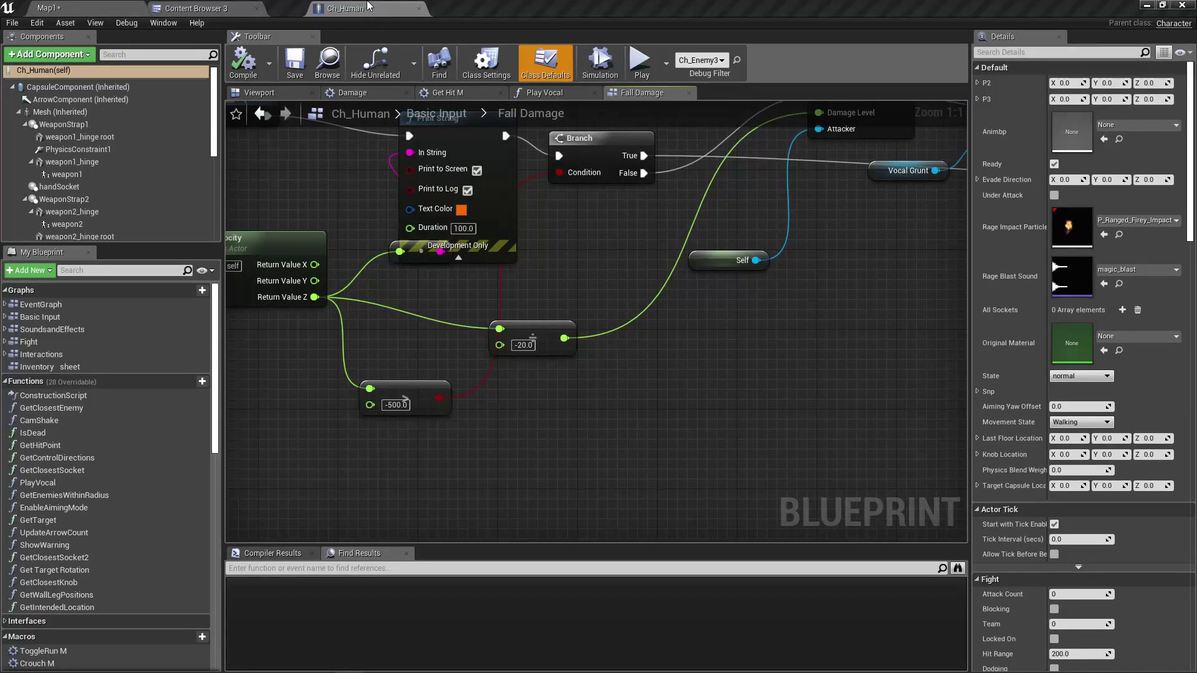
left_click(263, 93)
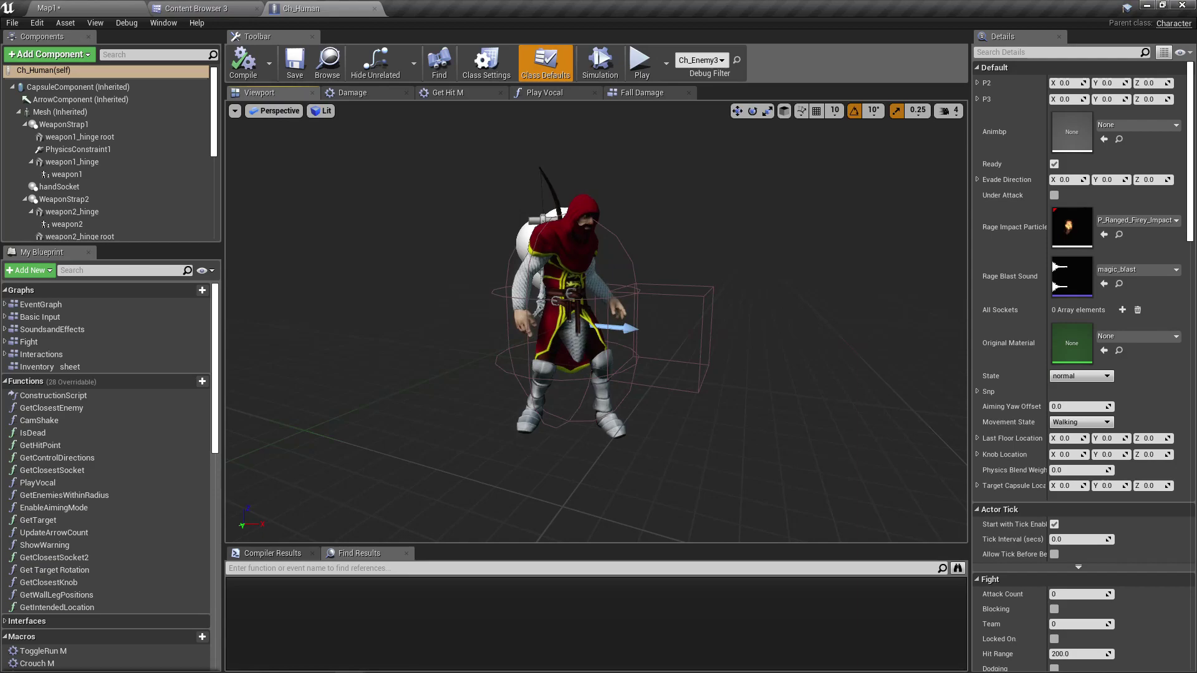
key("w")
right_click_drag(596, 321, 682, 284)
right_click_drag(359, 259, 304, 264)
- Select the physics constraint on the character's back in the preview
scroll(369, 266, "up", 5)
scroll(370, 267, "down", 2)
scroll(380, 274, "down", 7)
scroll(384, 280, "up", 3)
right_click_drag(588, 348, 594, 348)
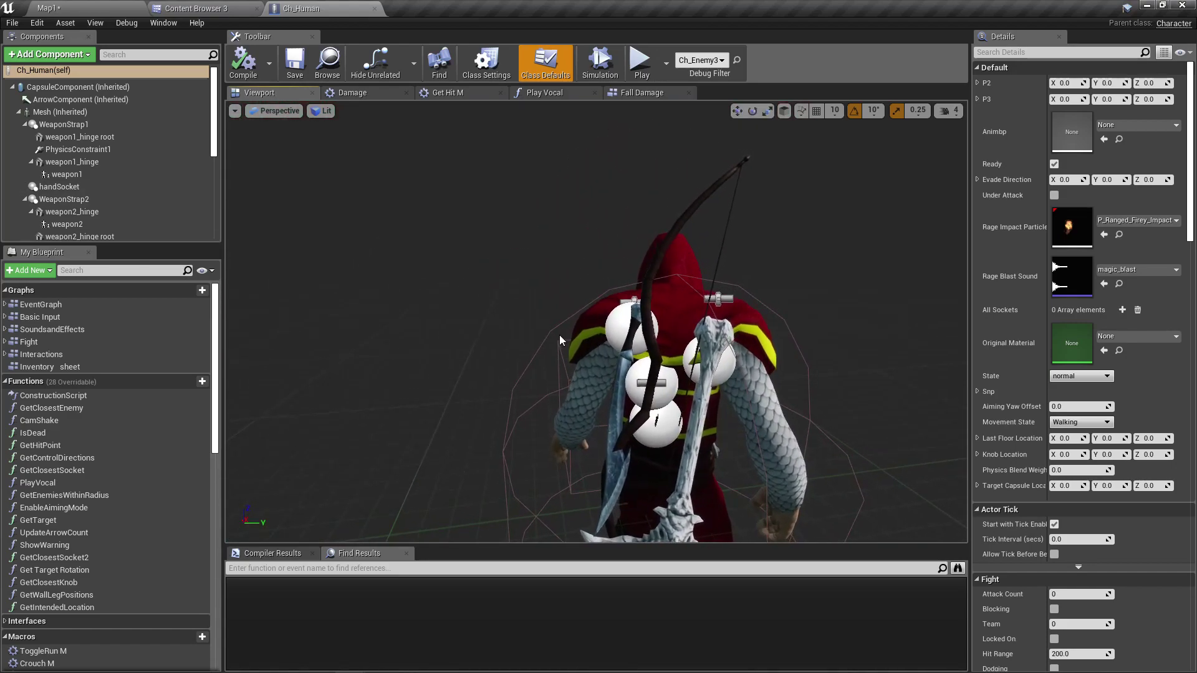
left_click(716, 293)
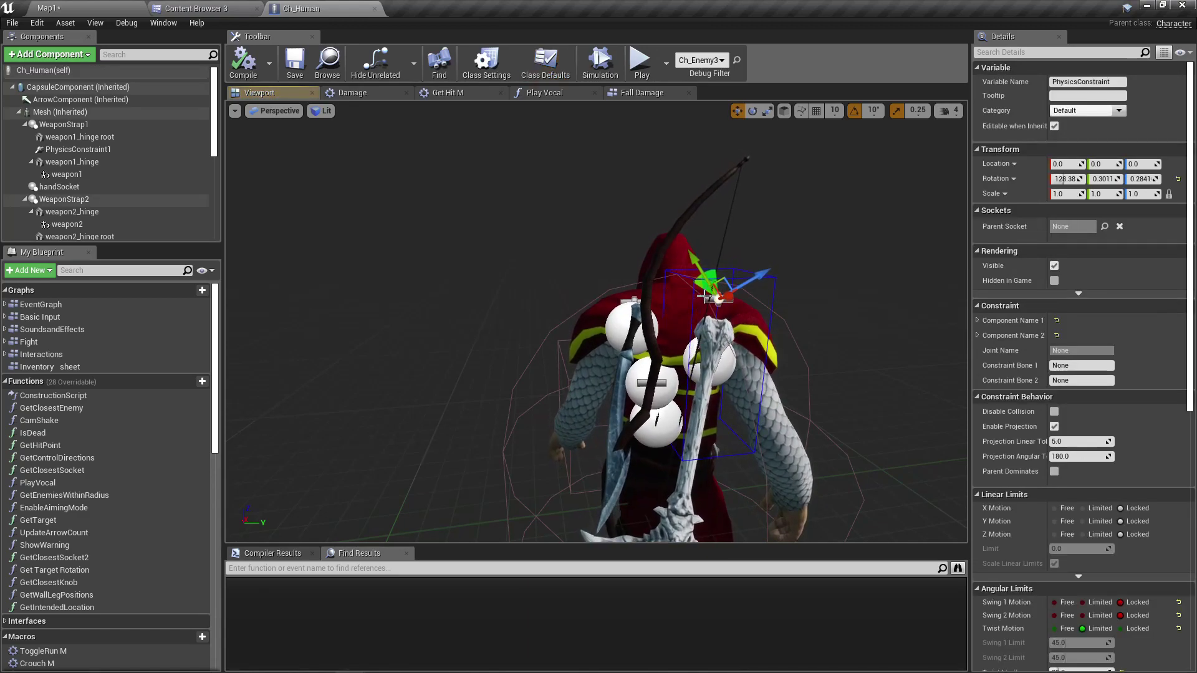
- Select BP_Bow and its bow_hinge parent in the Components list
scroll(1027, 403, "down", 8)
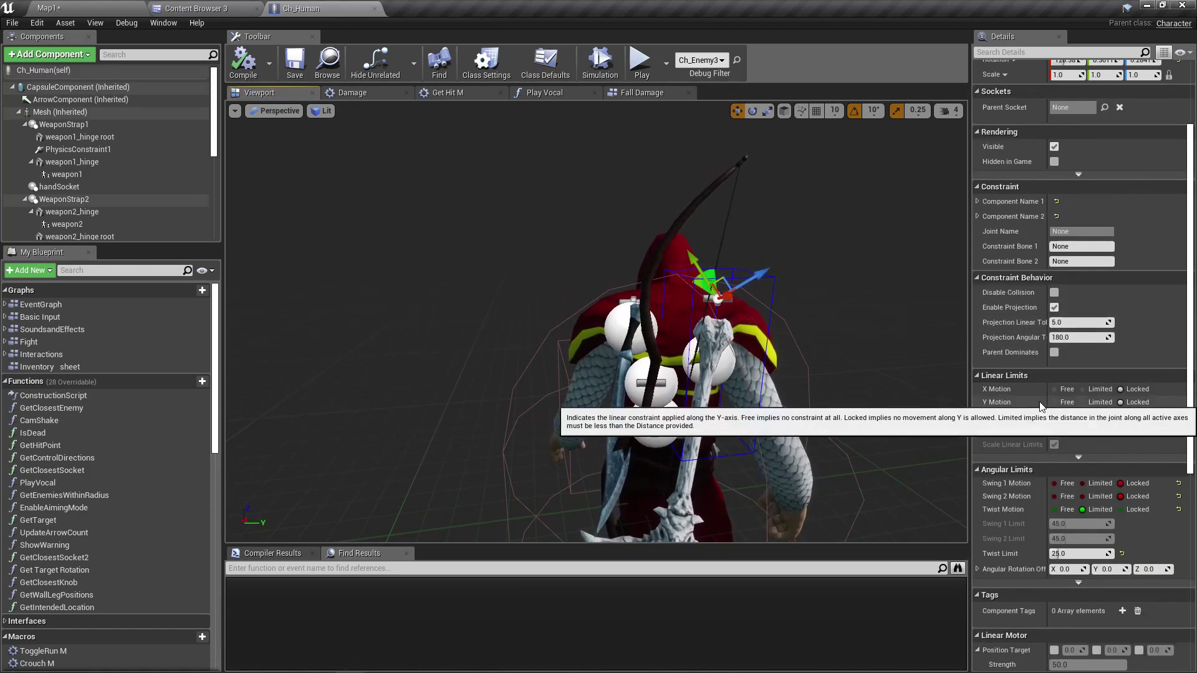
scroll(1040, 414, "down", 5)
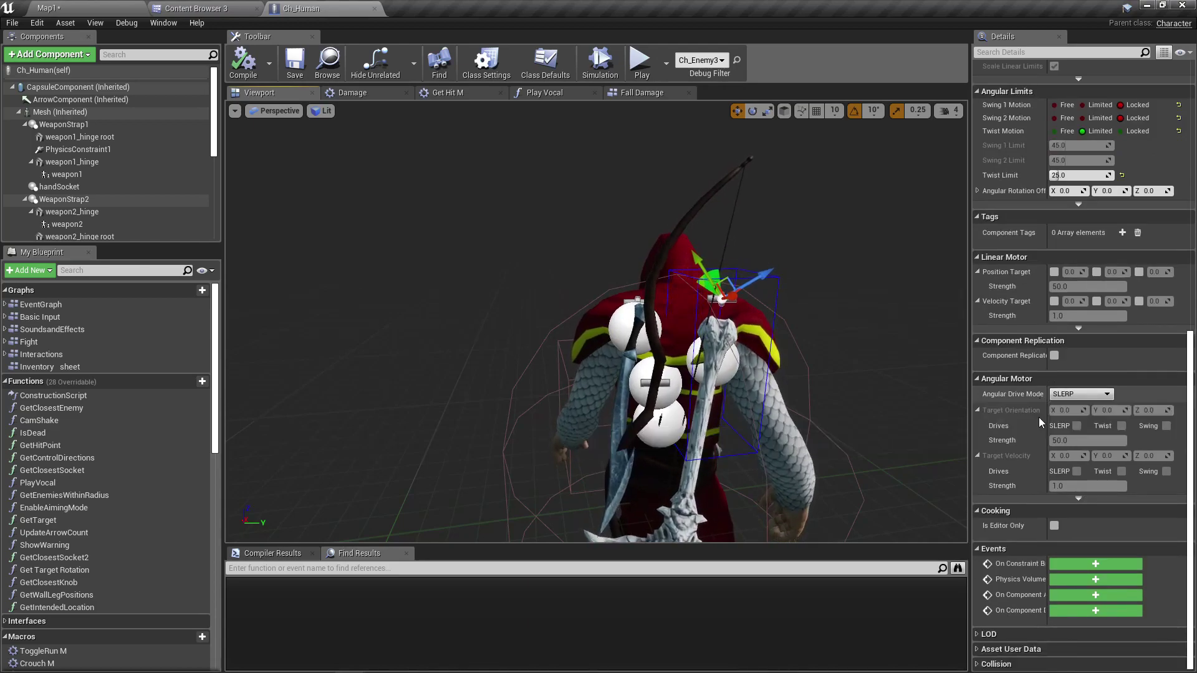
scroll(1034, 424, "up", 10)
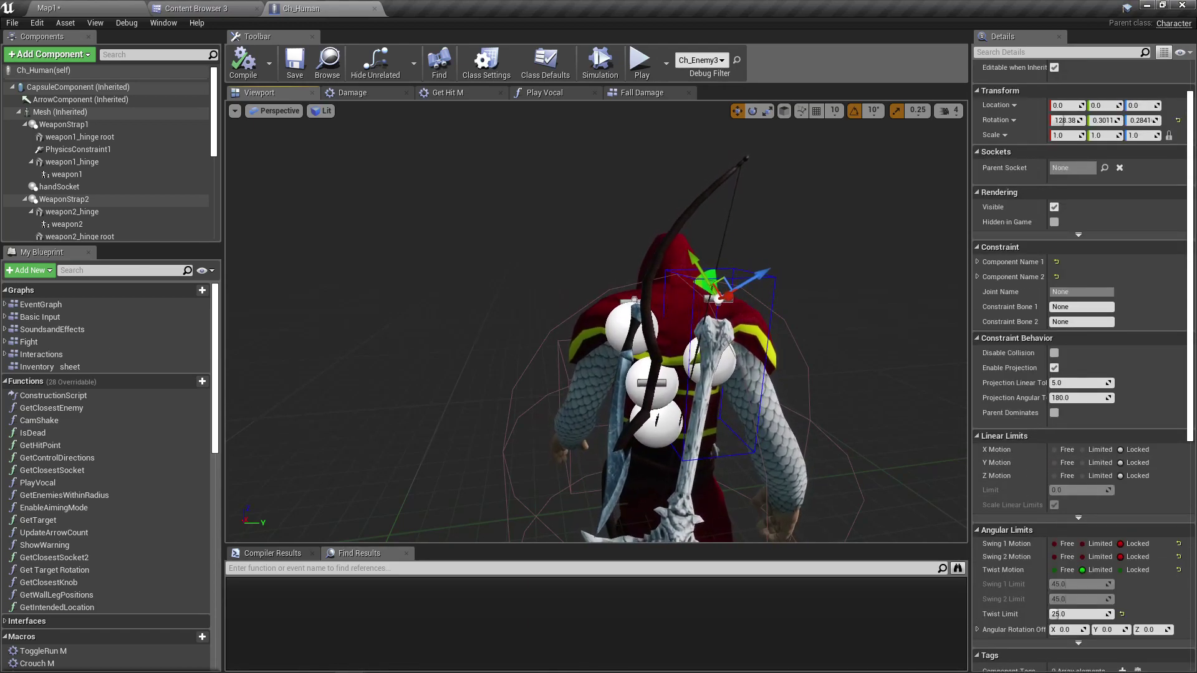
scroll(106, 156, "down", 5)
left_click(92, 227)
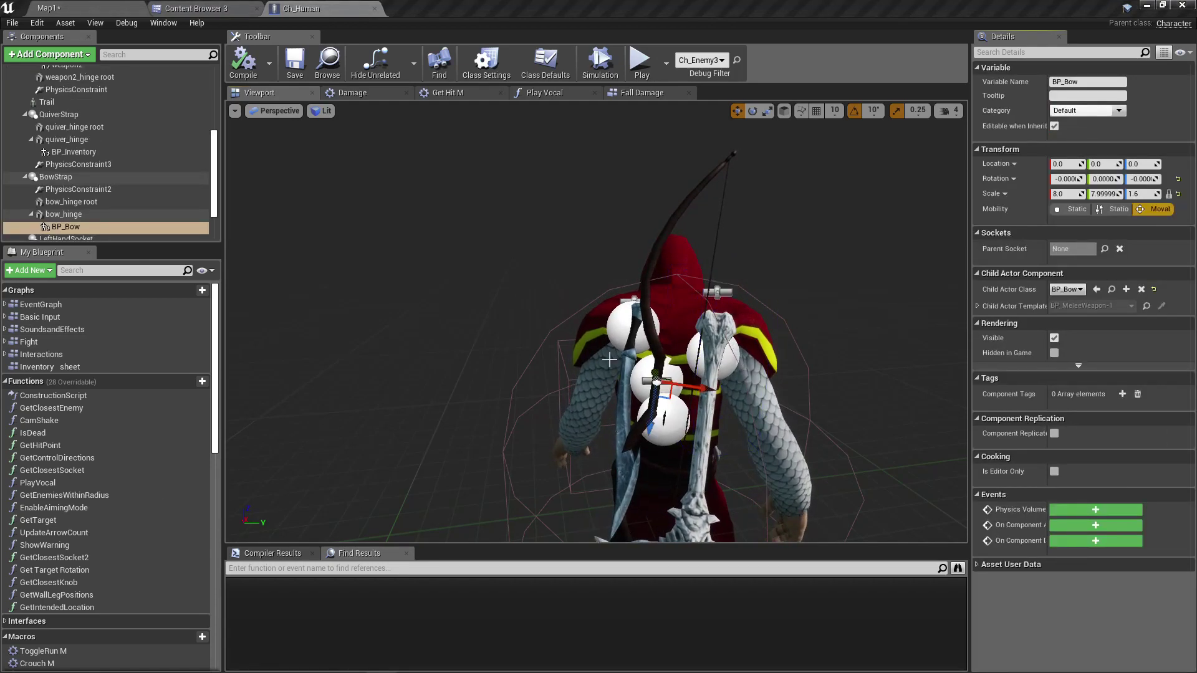
left_click(75, 215)
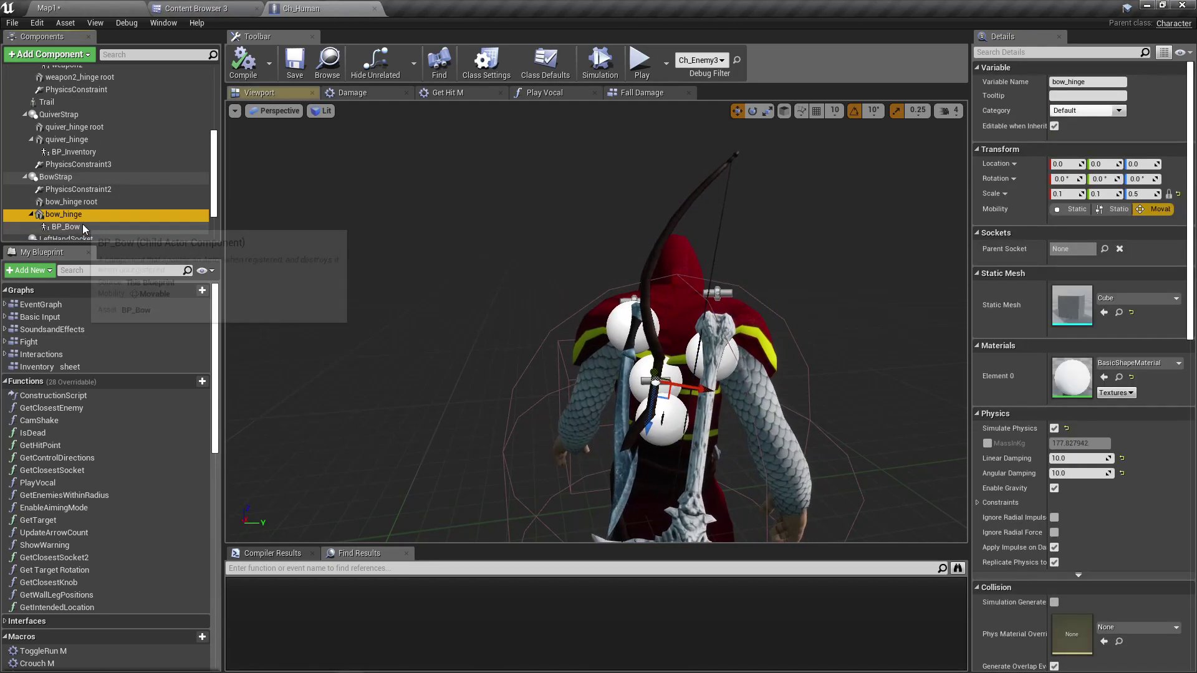
left_click(82, 227)
scroll(93, 222, "down", 2)
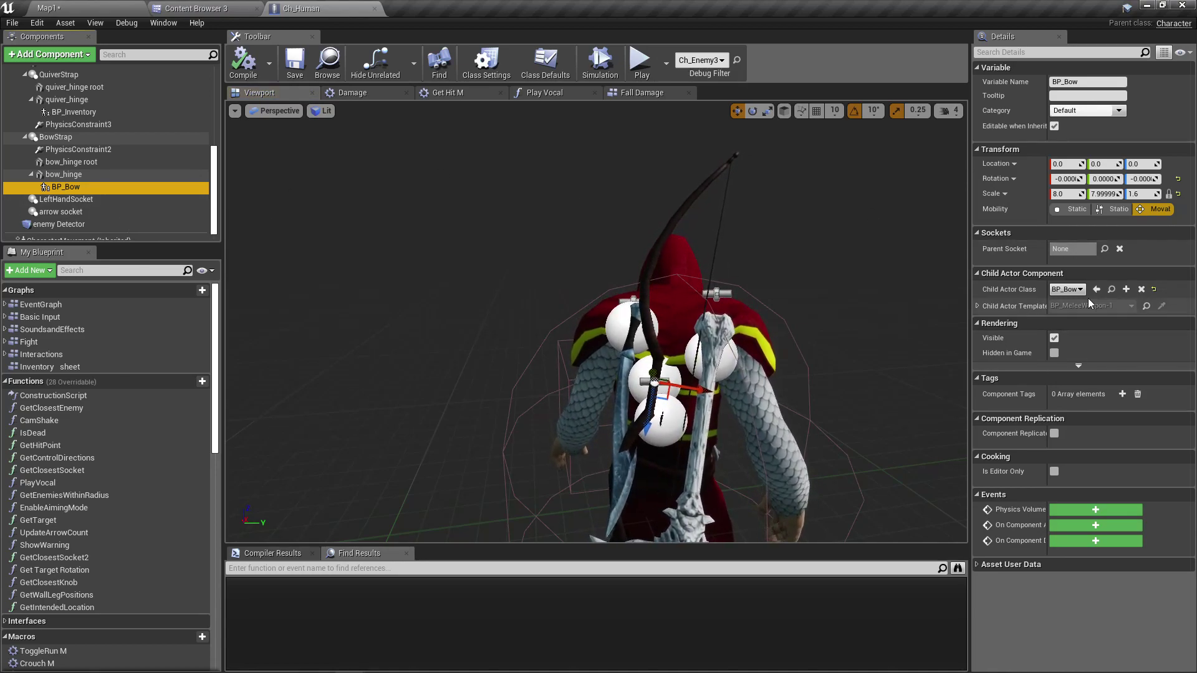
- Open the BP_Bow blueprint's Viewport and select the bow mesh
left_click(1110, 290)
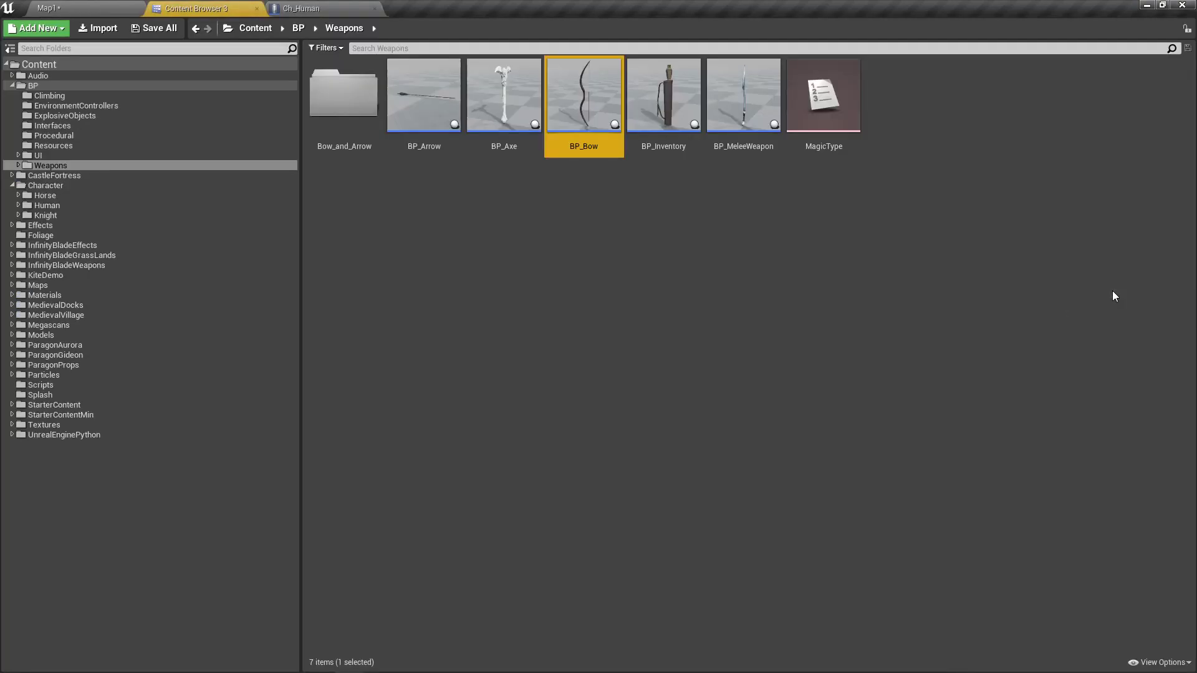
double_click(571, 90)
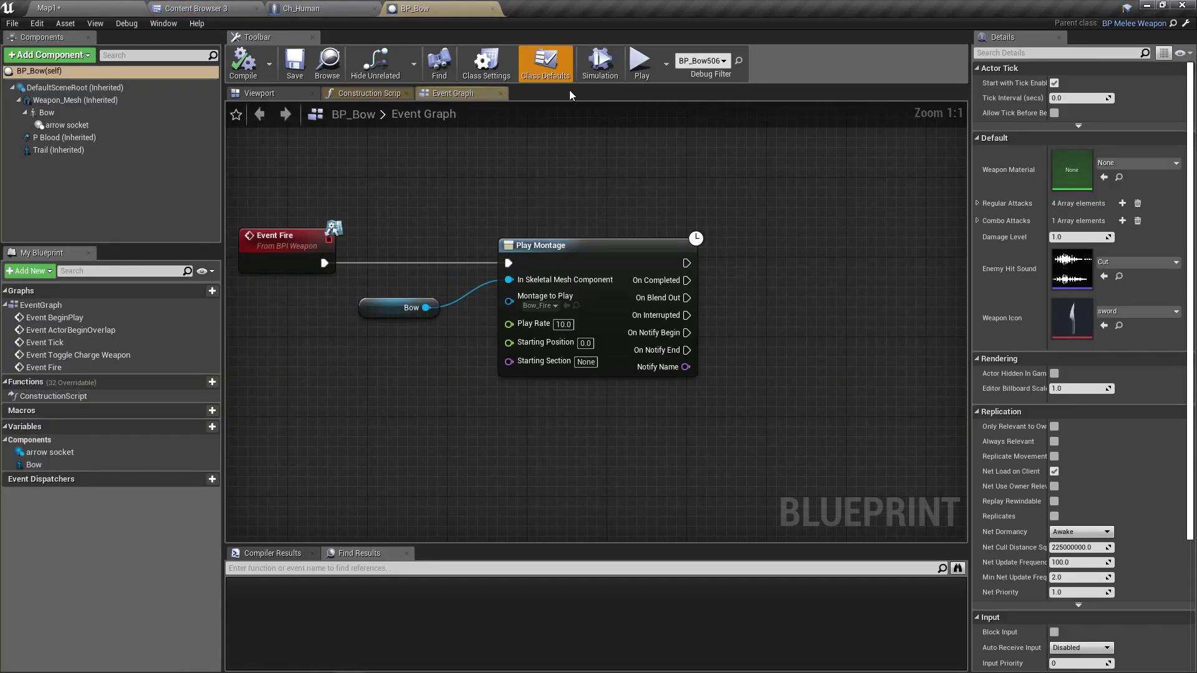
left_click(267, 96)
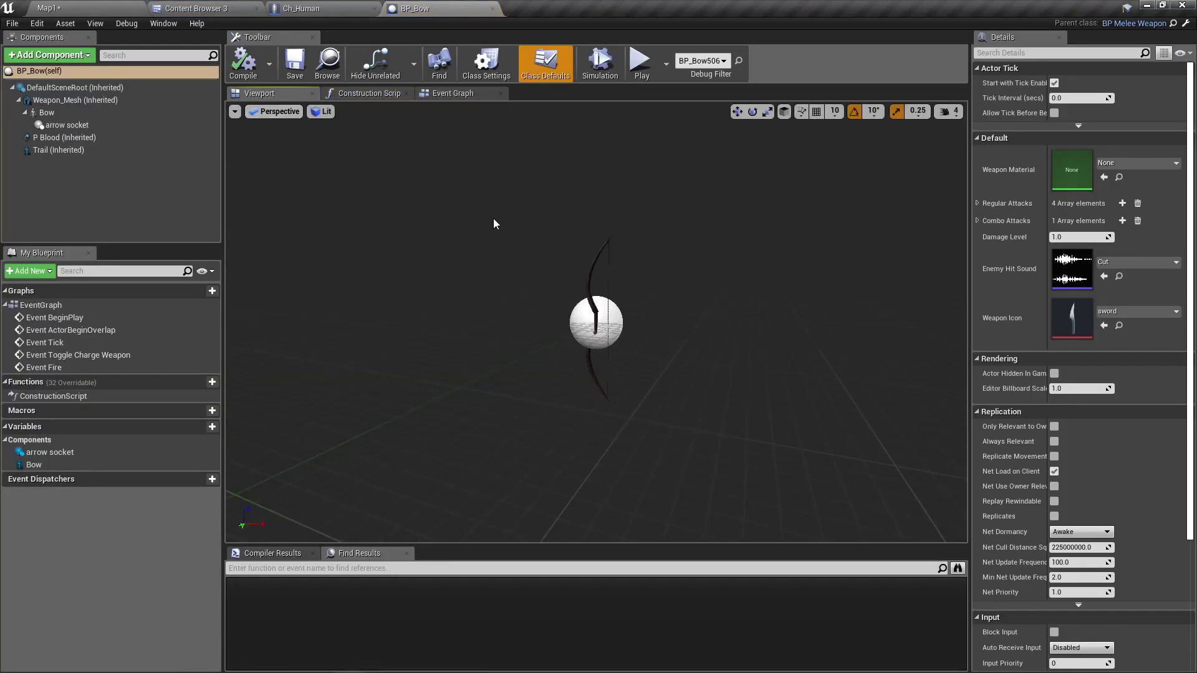
left_click(588, 268)
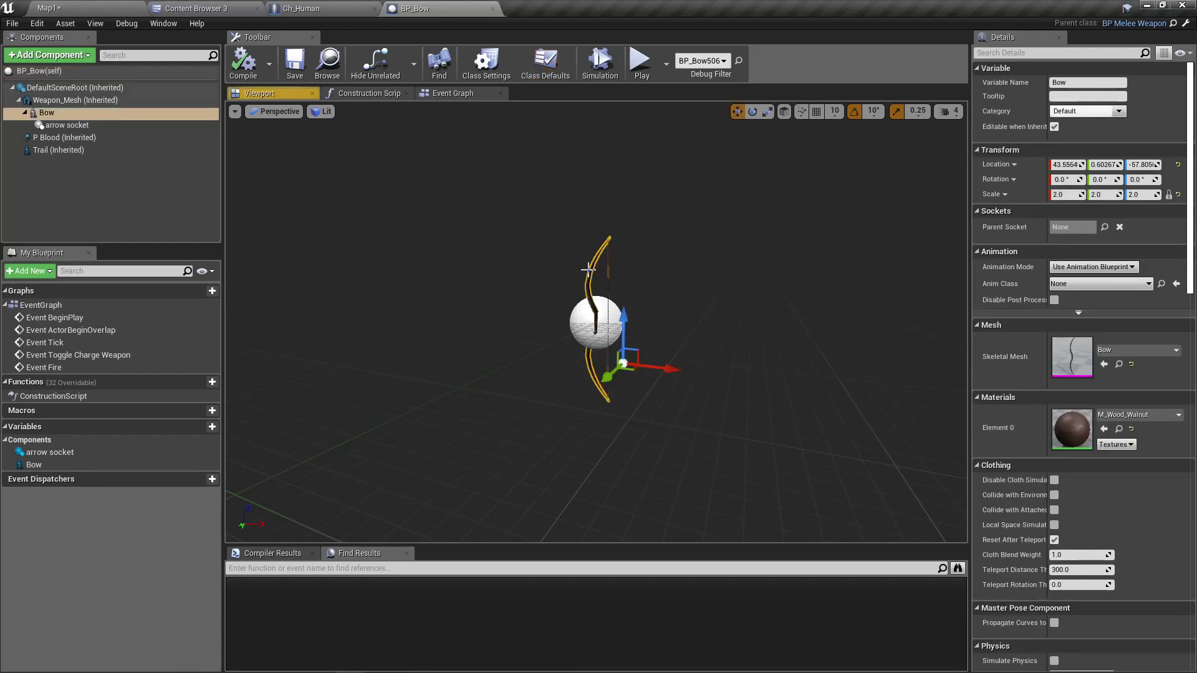
scroll(1048, 329, "down", 10)
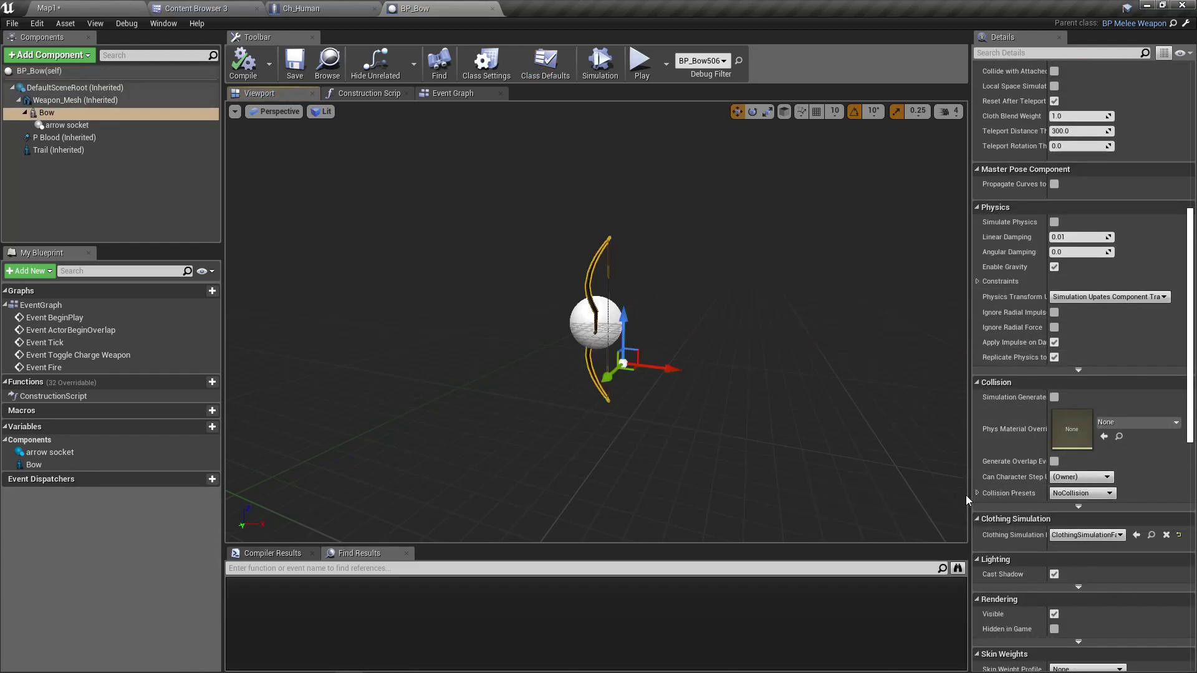
scroll(660, 328, "up", 5)
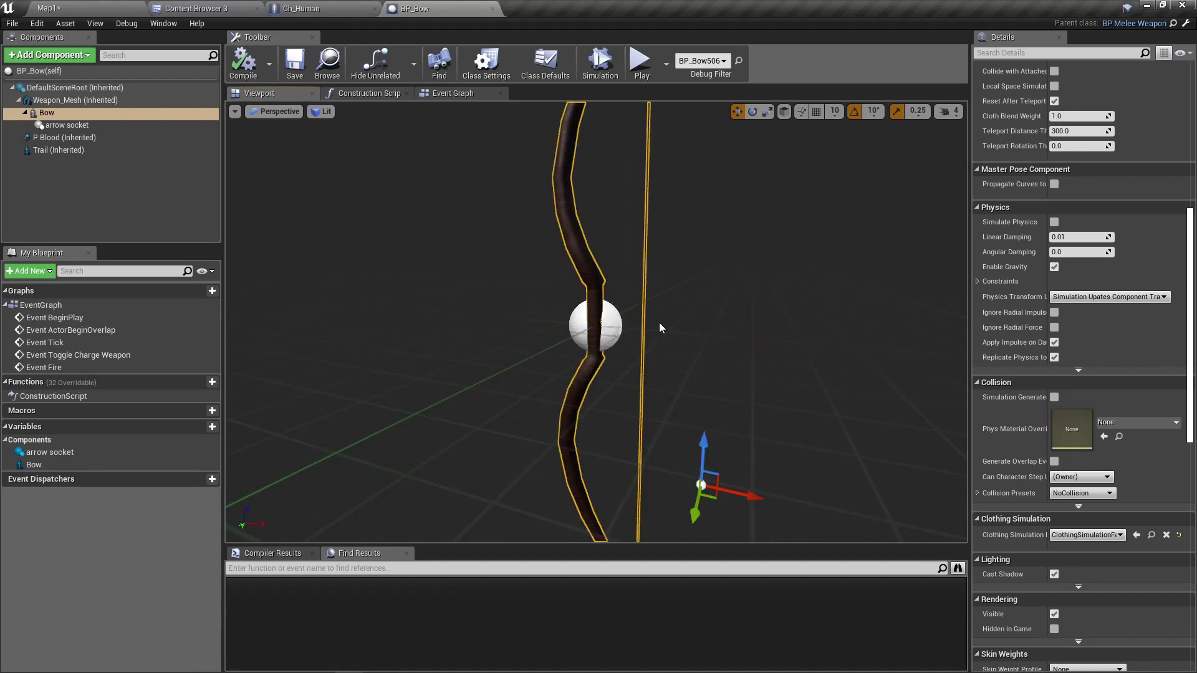
- Set the inherited Weapon_Mesh's Visibility trace response to Block in Collision Presets
left_click(73, 100)
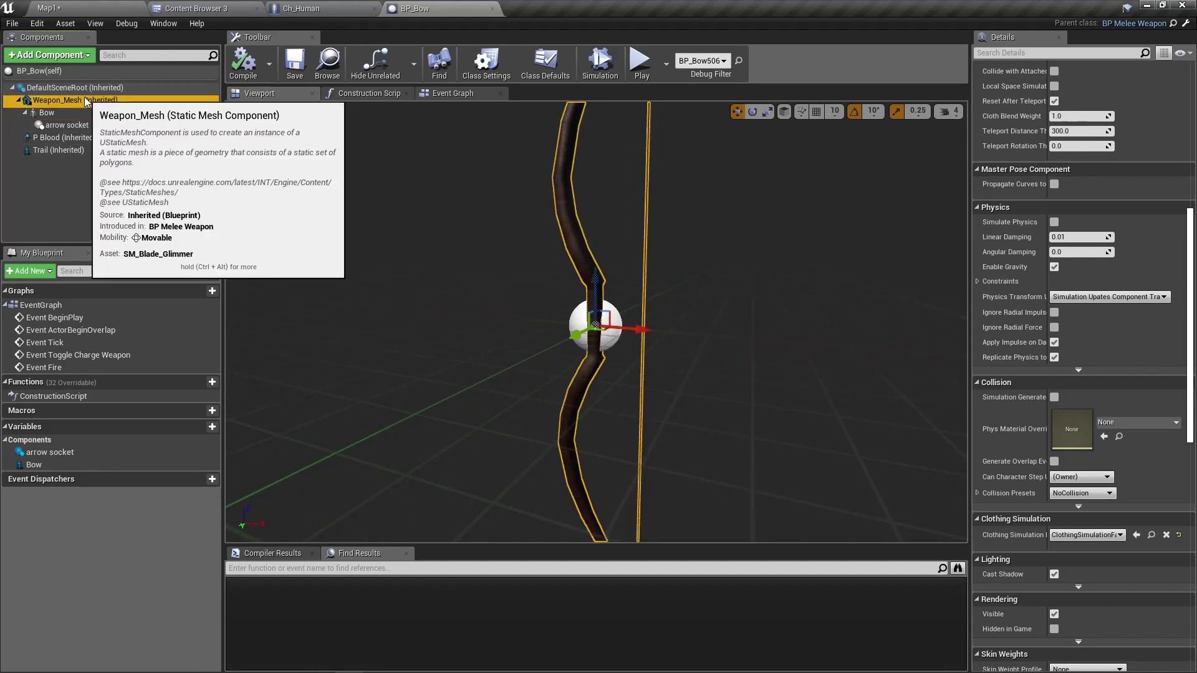
scroll(1109, 448, "down", 5)
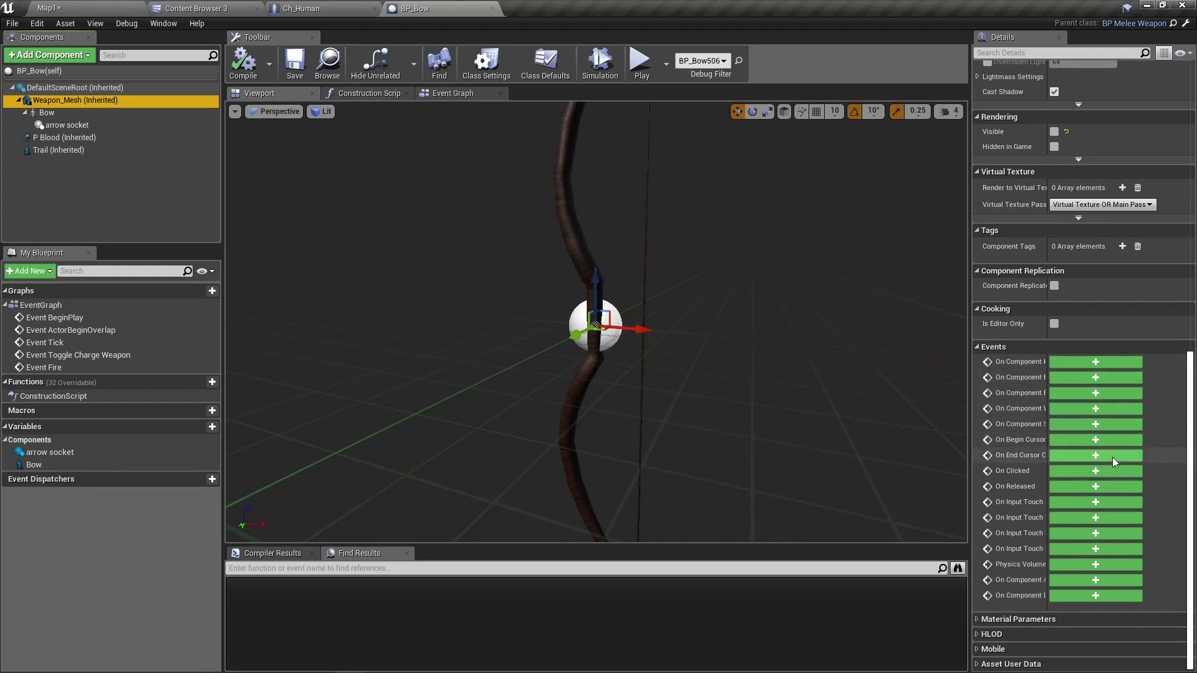
scroll(1110, 458, "up", 4)
scroll(1109, 455, "up", 1)
left_click(977, 241)
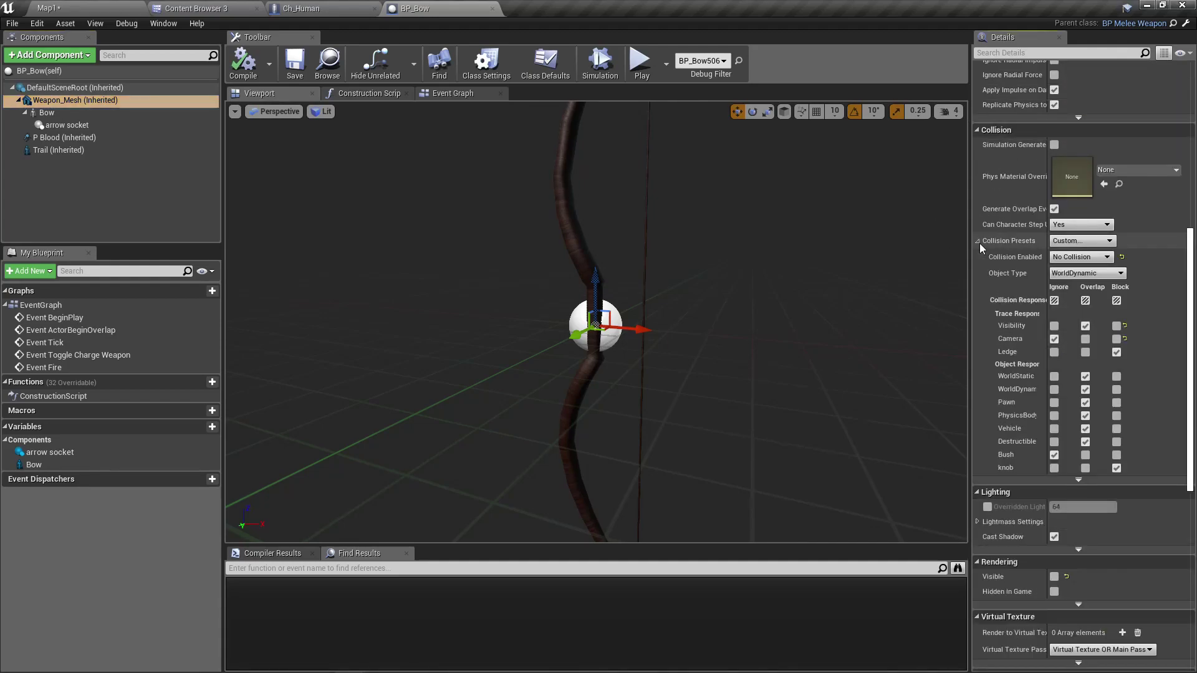
left_click(1054, 327)
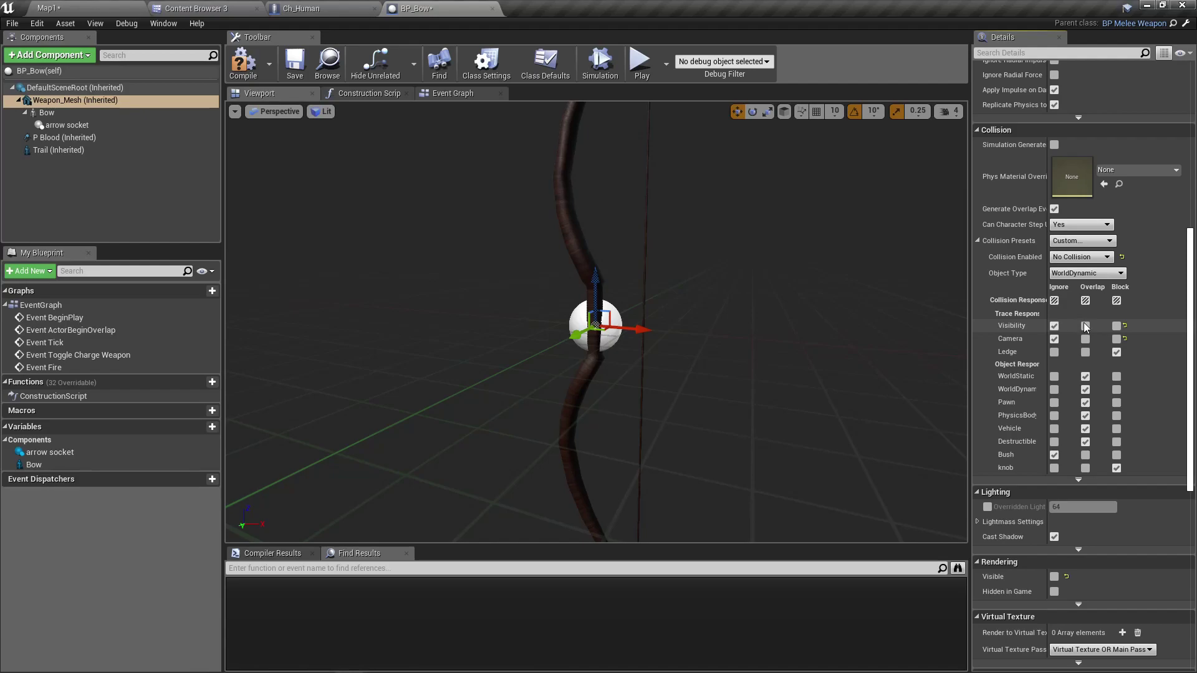
left_click(1116, 326)
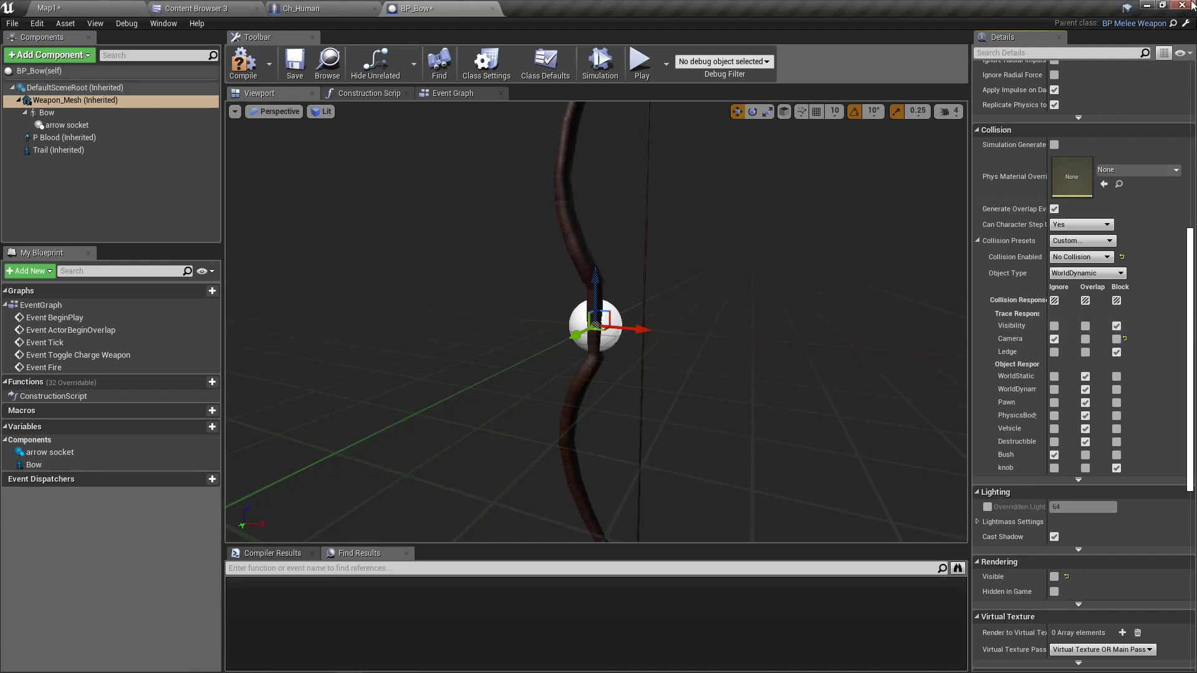
- In BP_MeleeWeapon, make Weapon_Mesh ignore the Visibility trace in its collision responses
left_click(1186, 23)
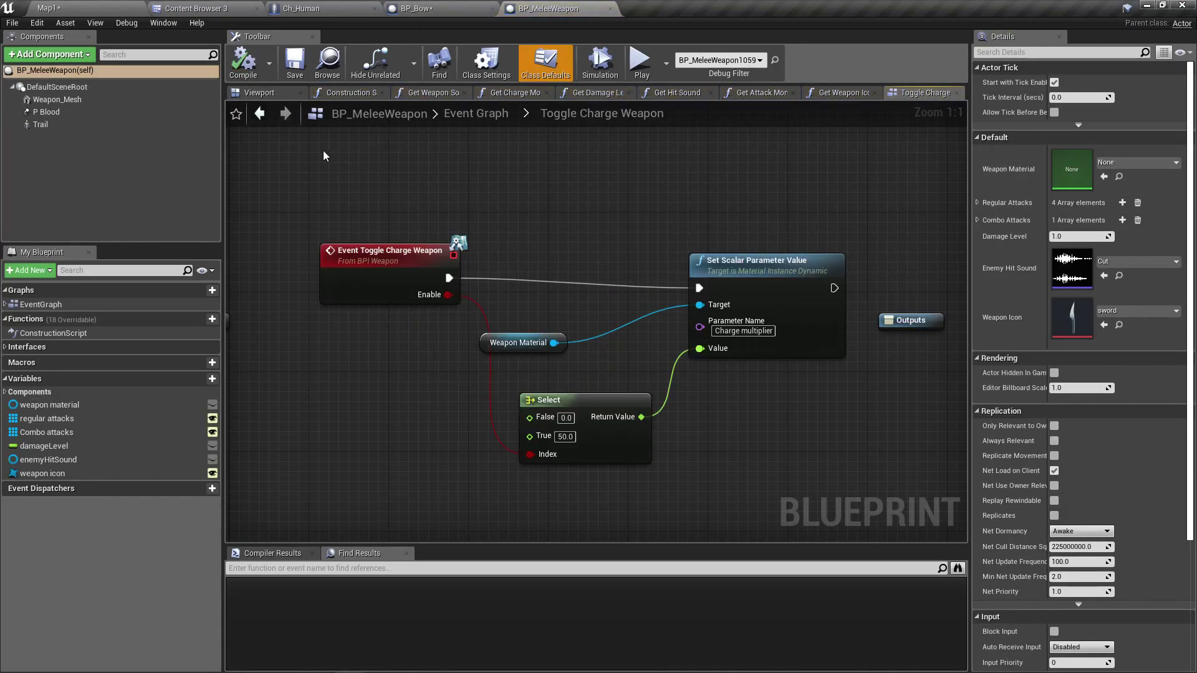
left_click(275, 93)
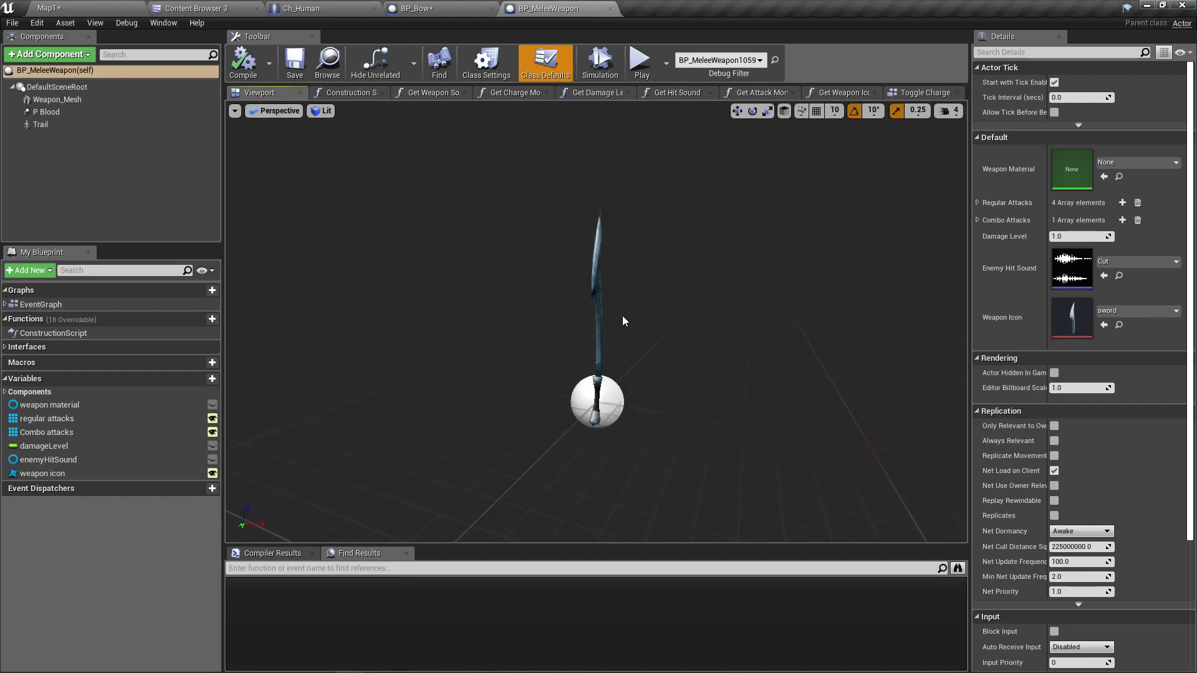
left_click(57, 100)
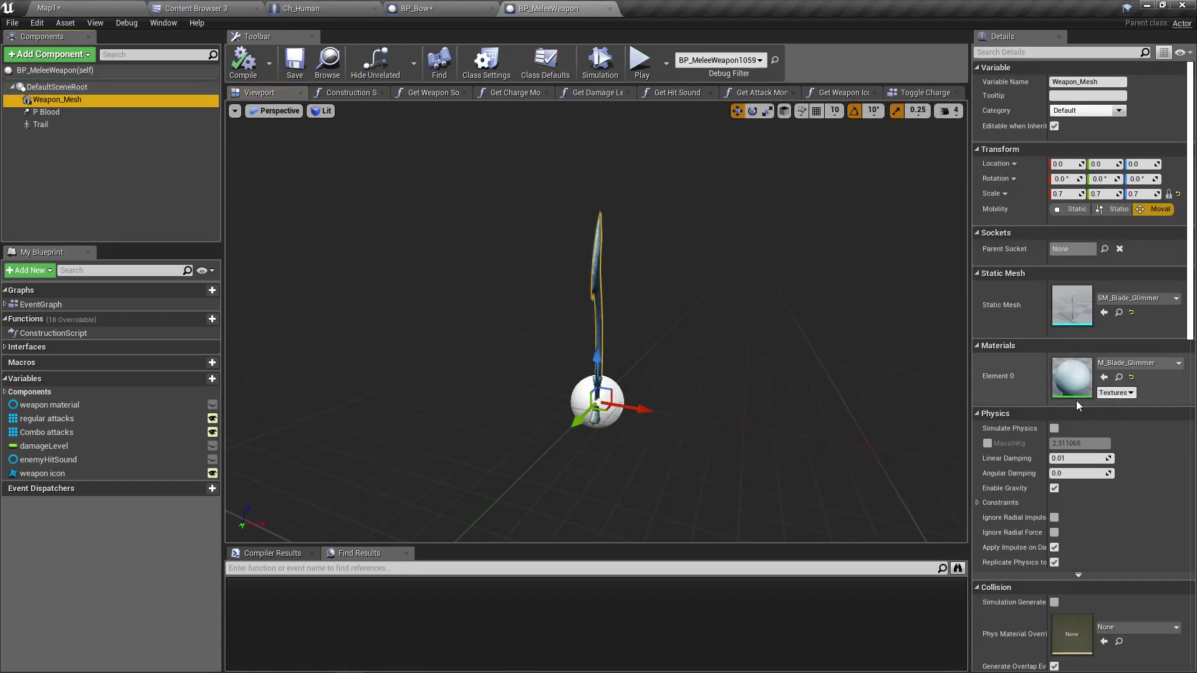
scroll(1135, 480, "down", 5)
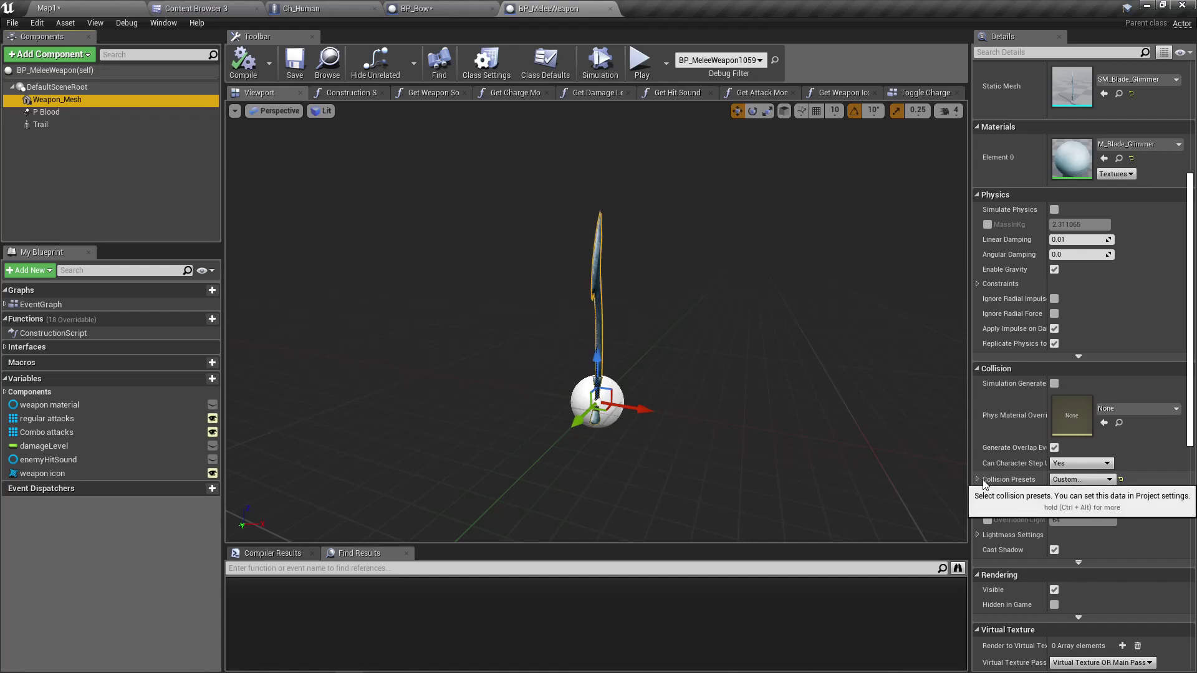
left_click(977, 479)
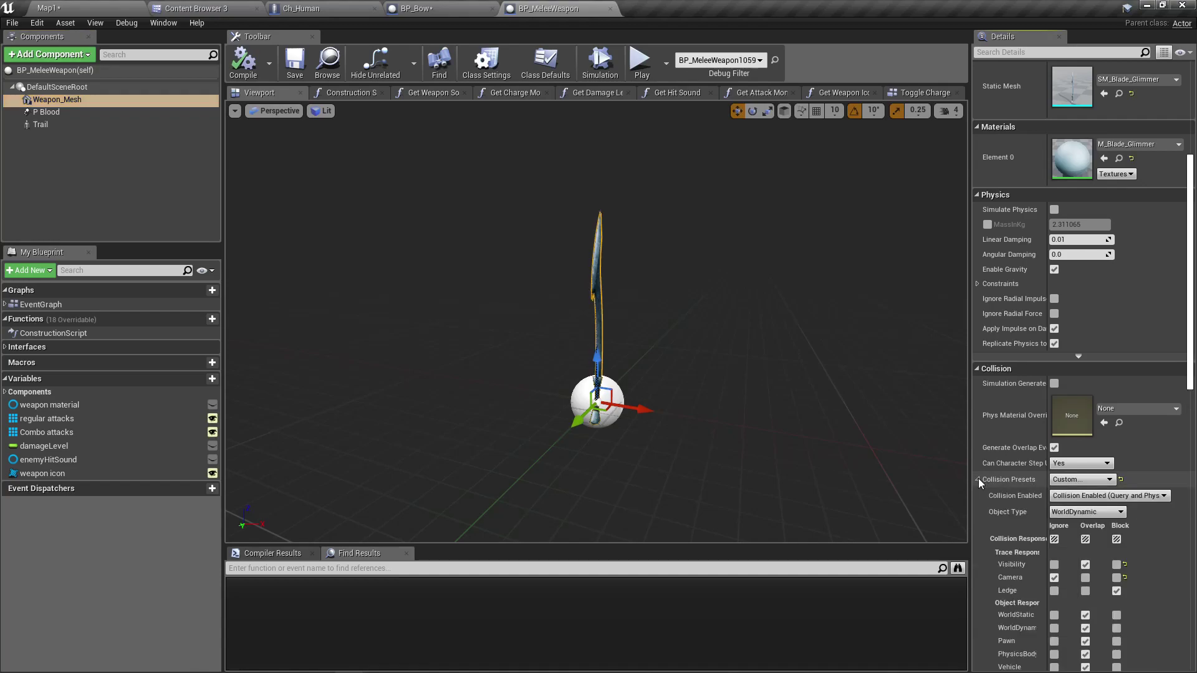
left_click(1054, 565)
scroll(1054, 566, "down", 1)
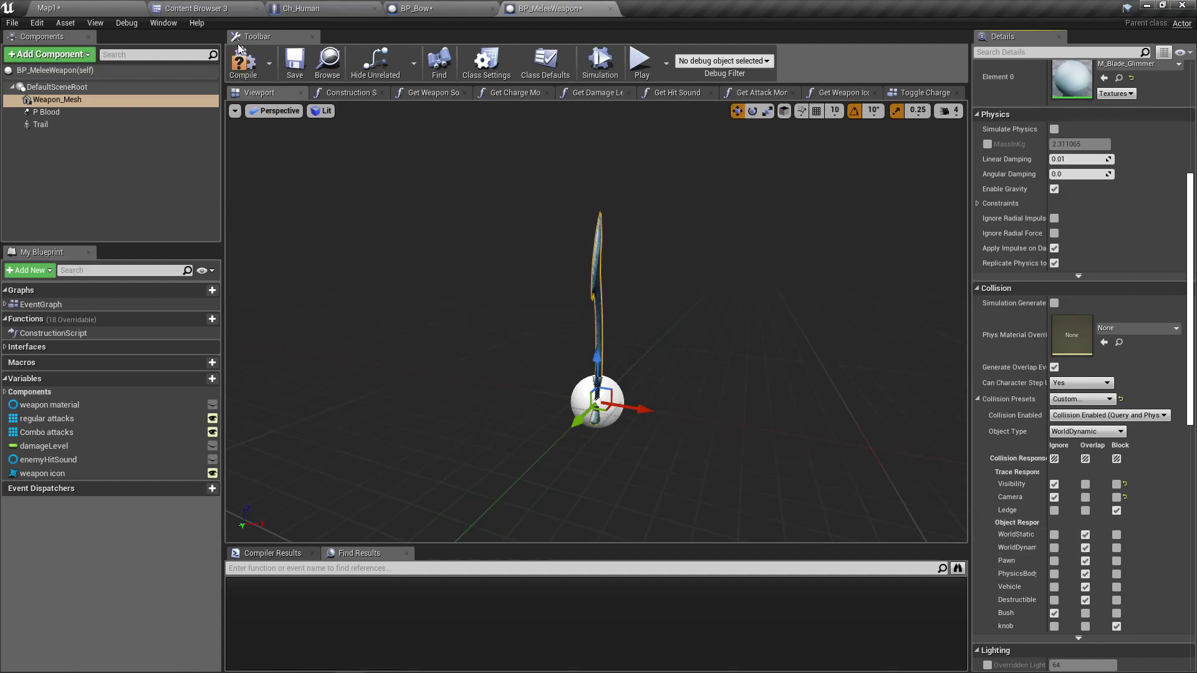
left_click(423, 7)
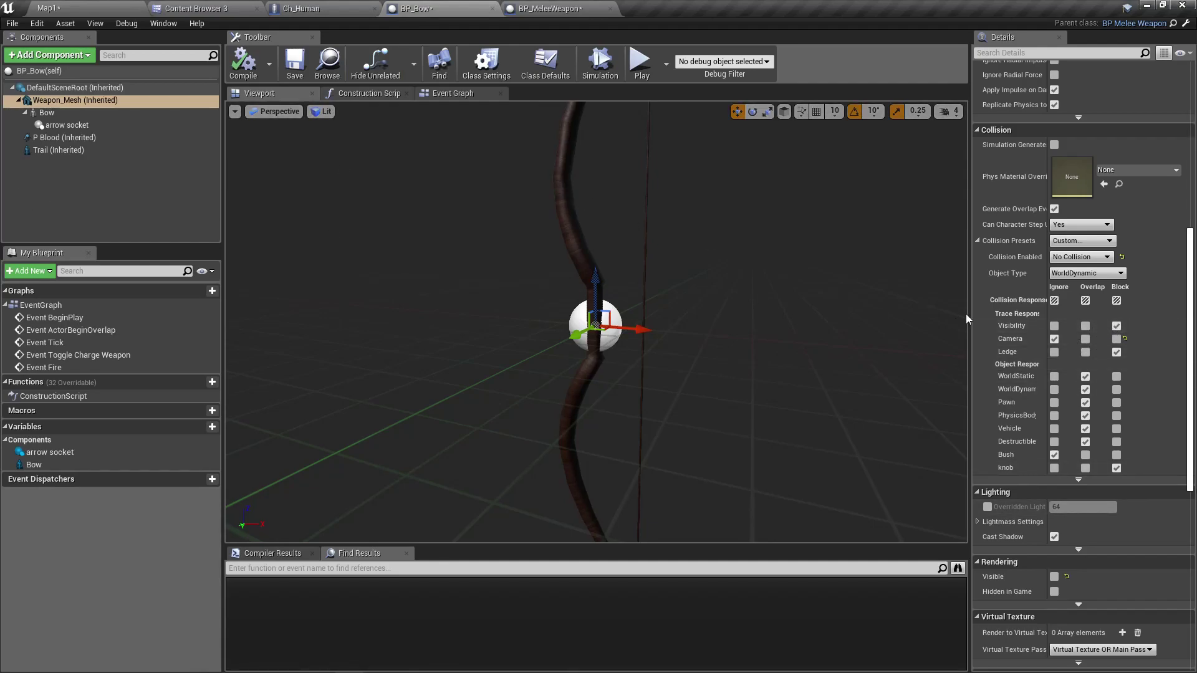
- Toggle the bow's Visibility response back to Block, then save BP_MeleeWeapon
left_click(1055, 325)
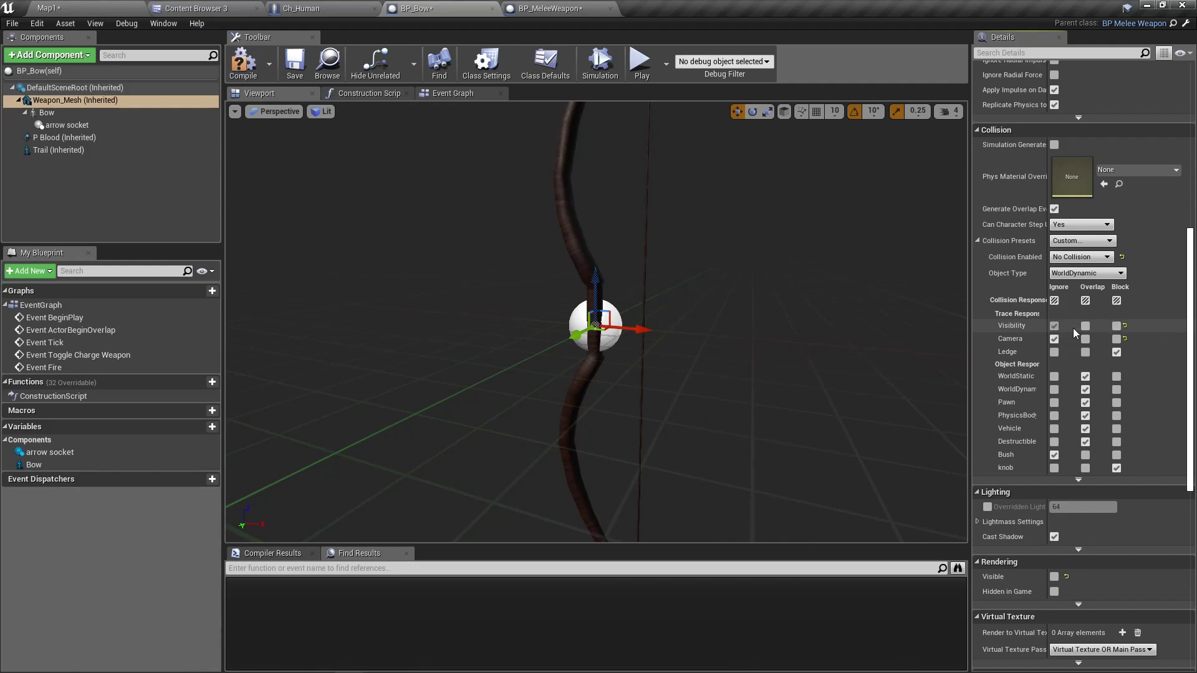
left_click(1126, 325)
left_click(549, 8)
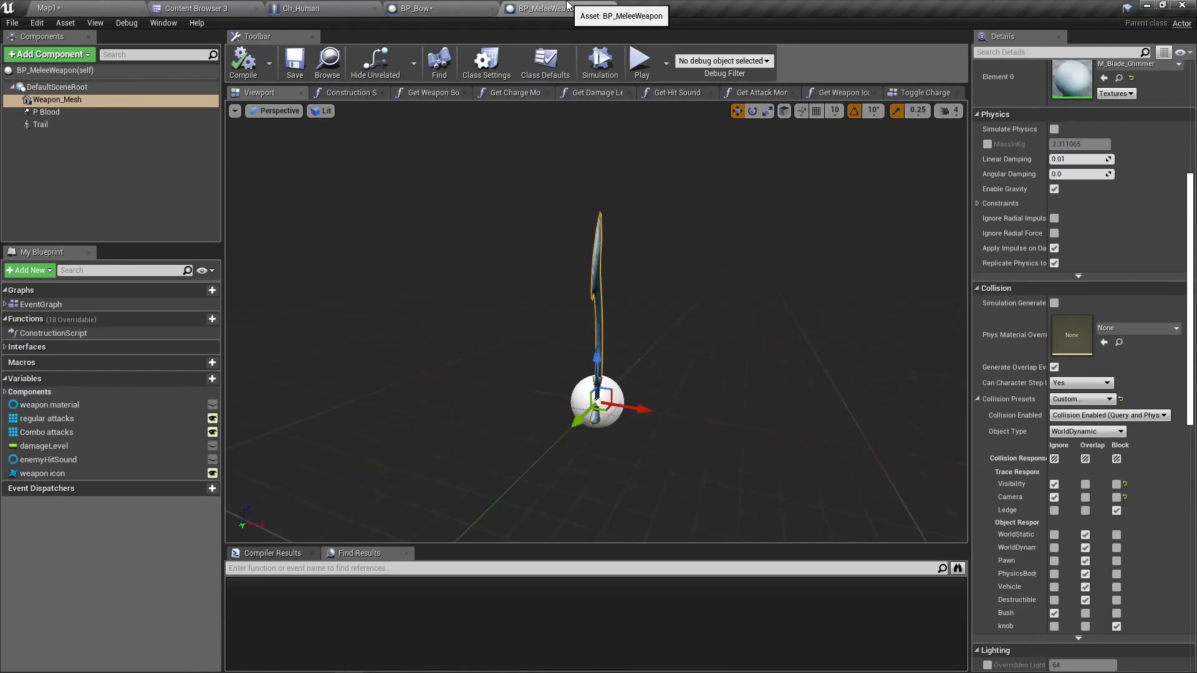
left_click(470, 8)
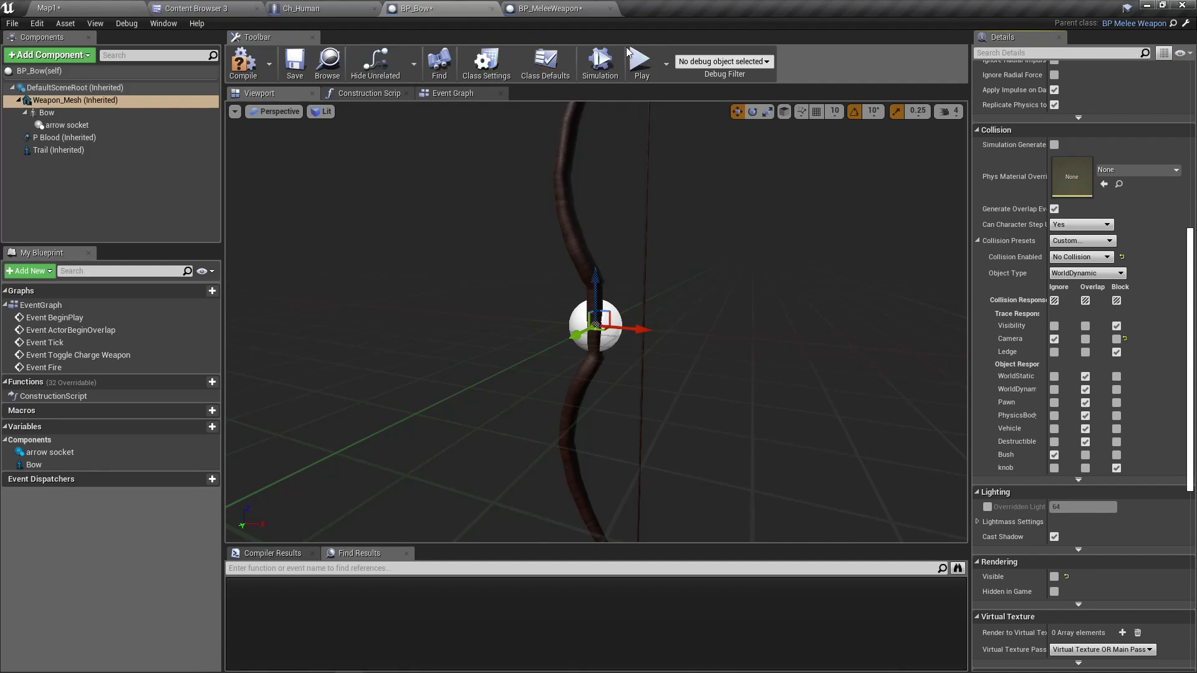
left_click(576, 9)
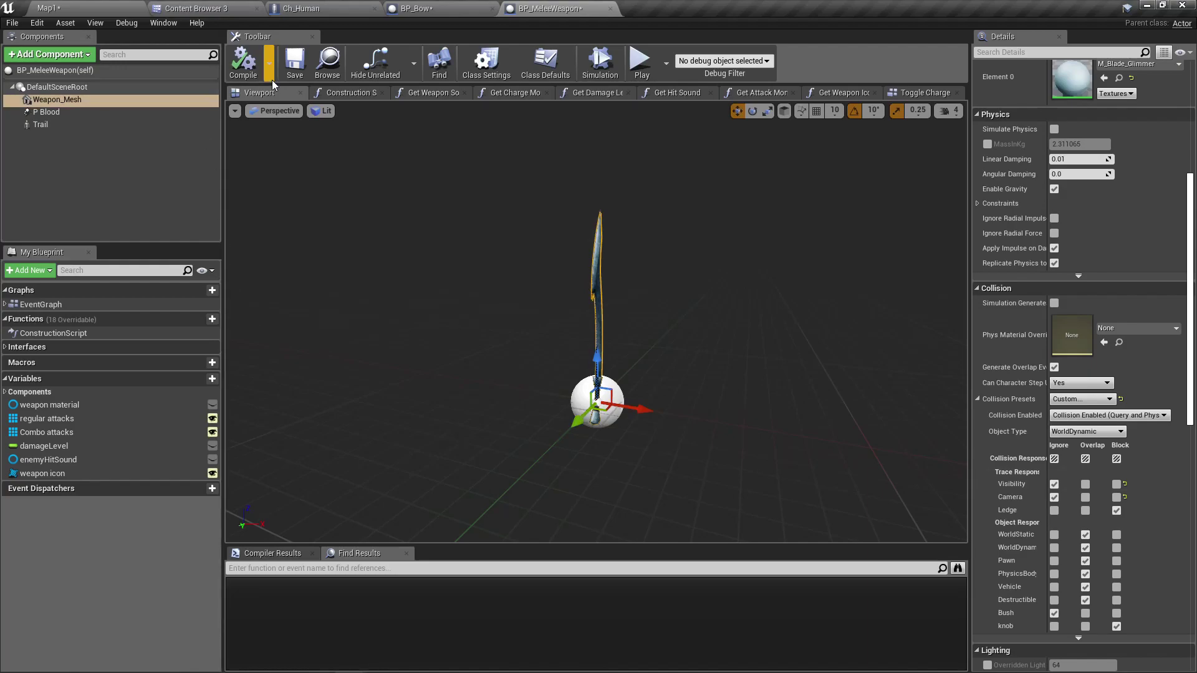
left_click(293, 61)
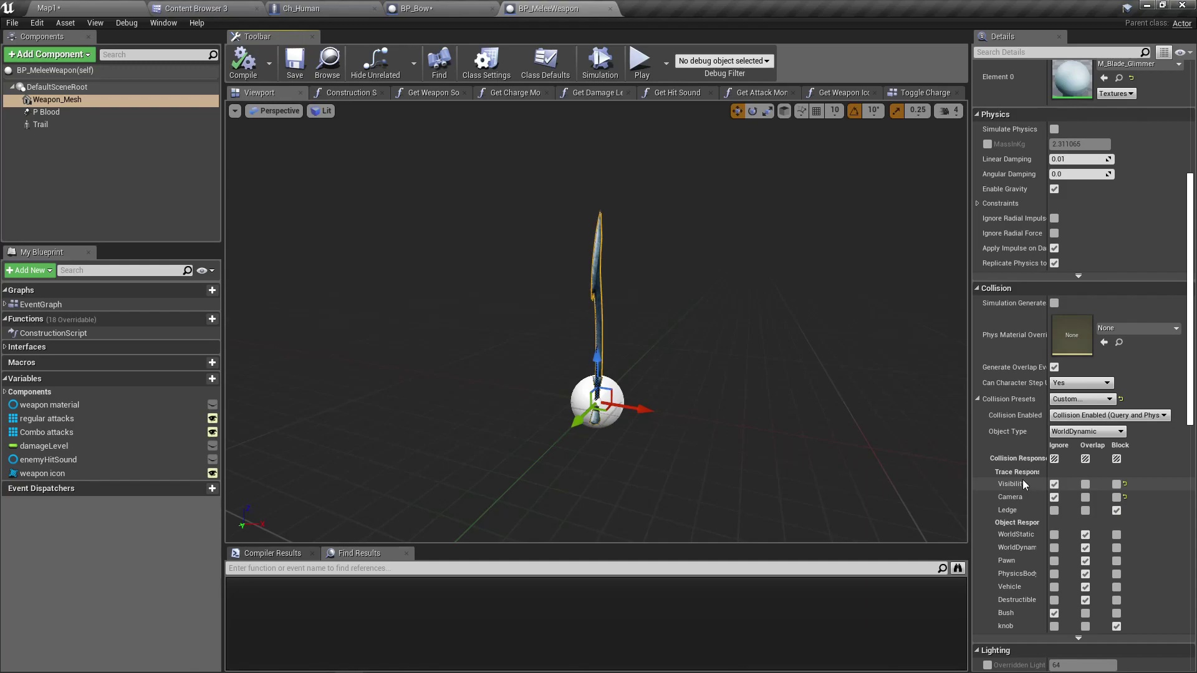
- Make BP_Bow's Weapon_Mesh ignore the Visibility trace, then compile and save BP_Bow
left_click(481, 5)
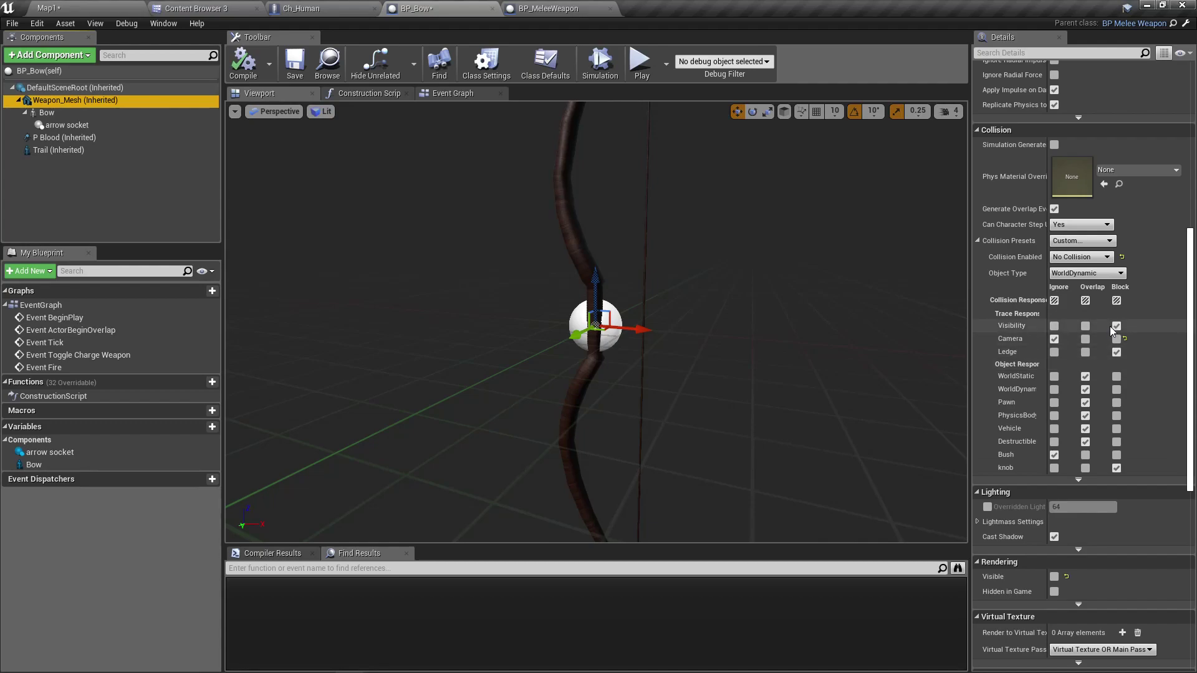
left_click(244, 62)
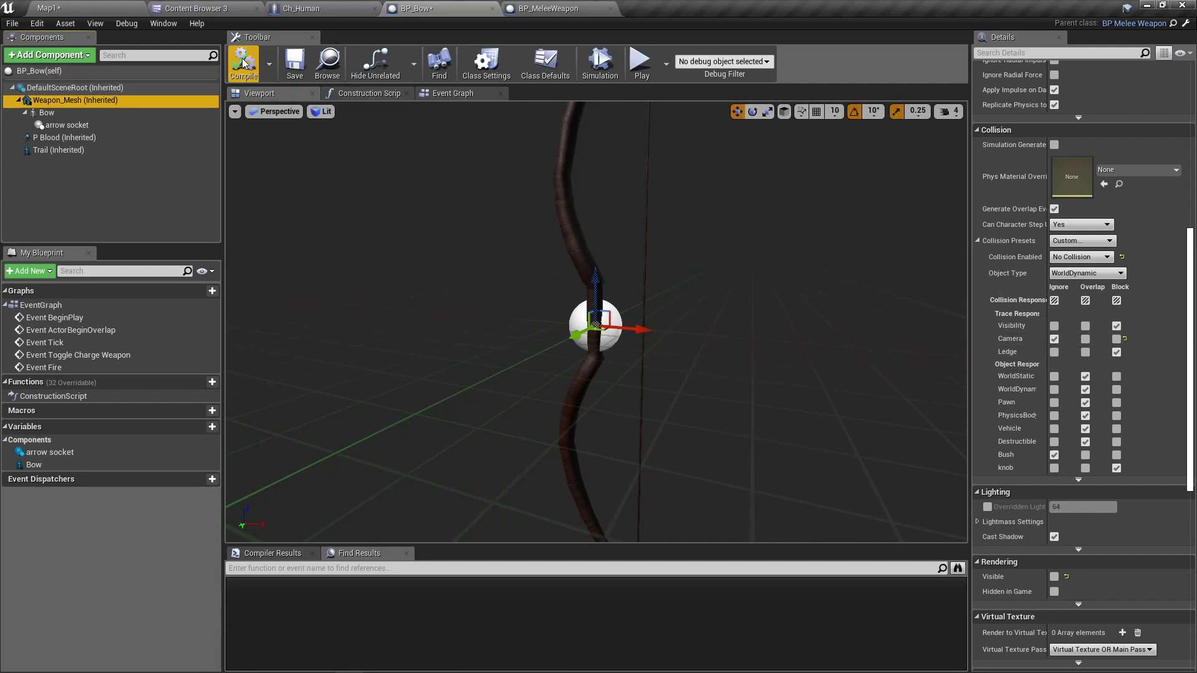
left_click(1056, 324)
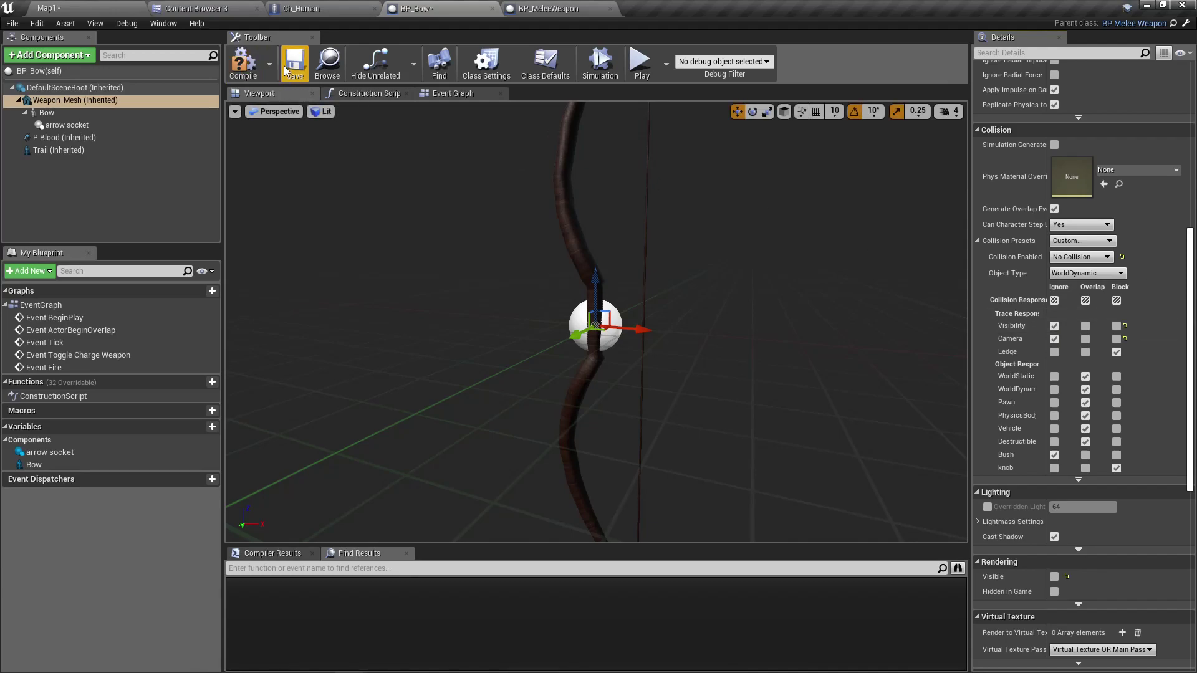
left_click(247, 72)
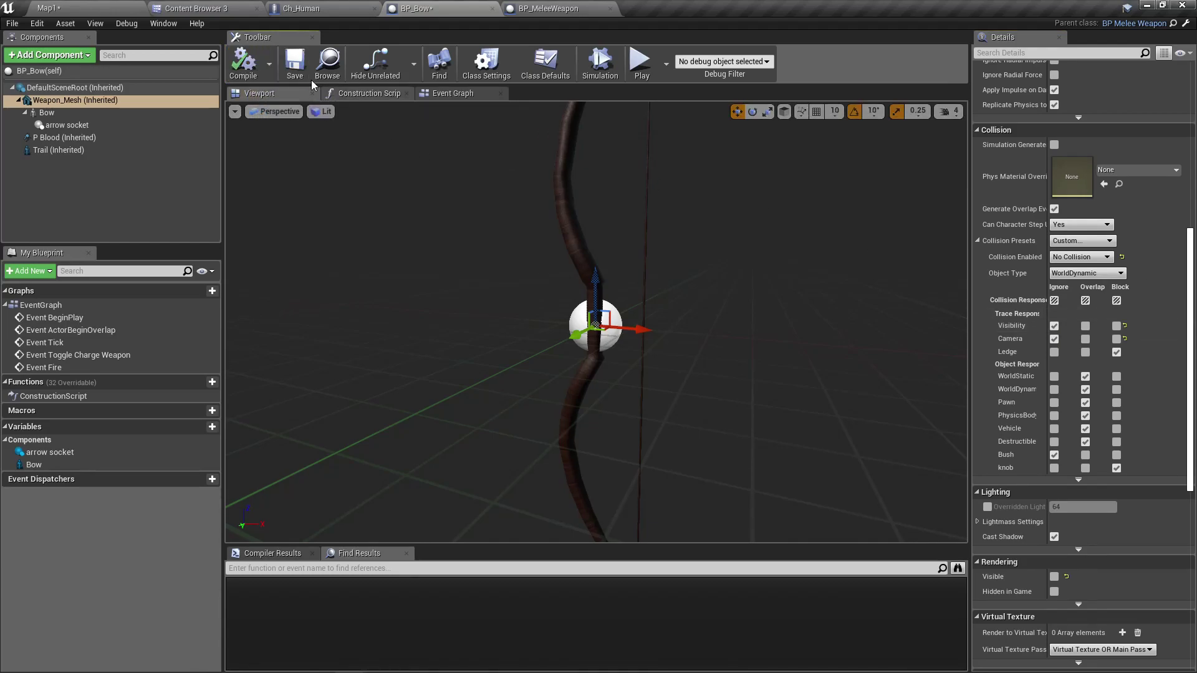
left_click(297, 66)
- Play-test Map1, mounting the horse with E and riding briefly before stopping
left_click(104, 8)
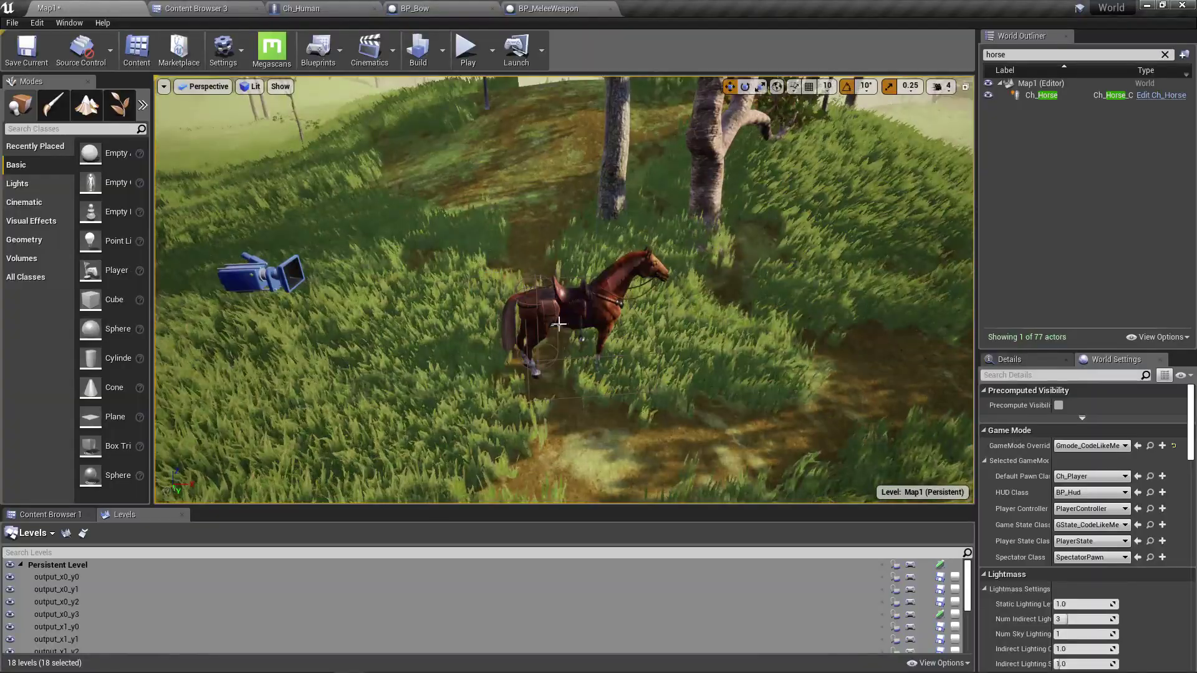
key("F11")
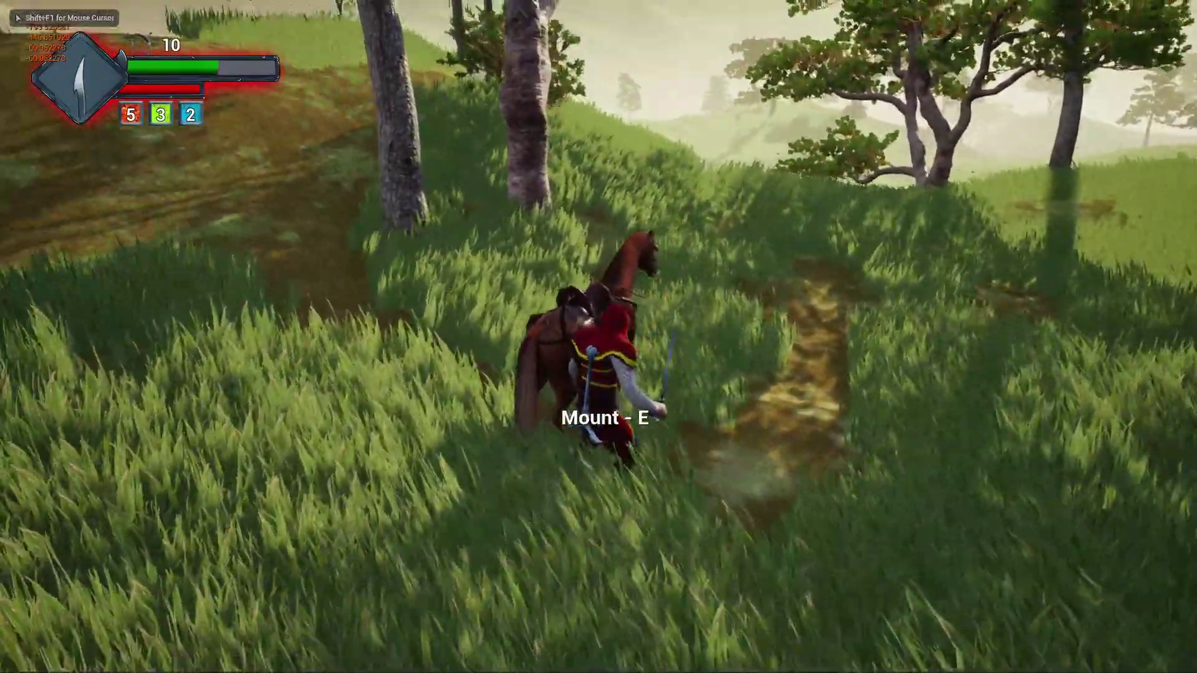
key("e")
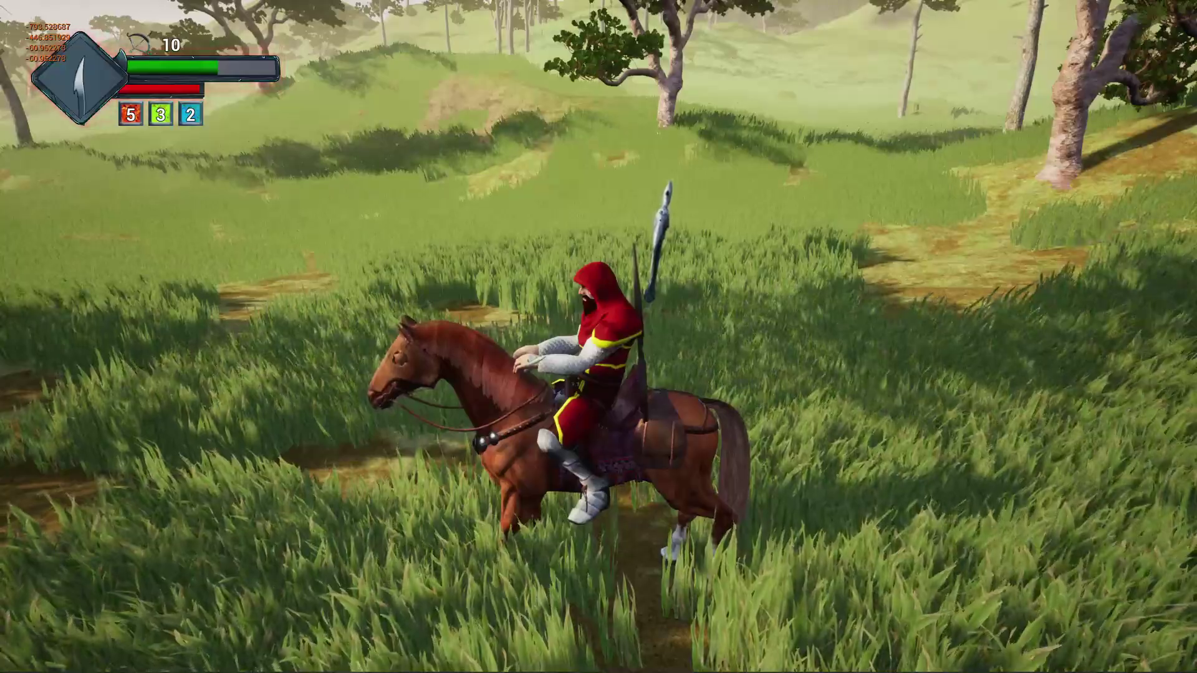
key("Escape")
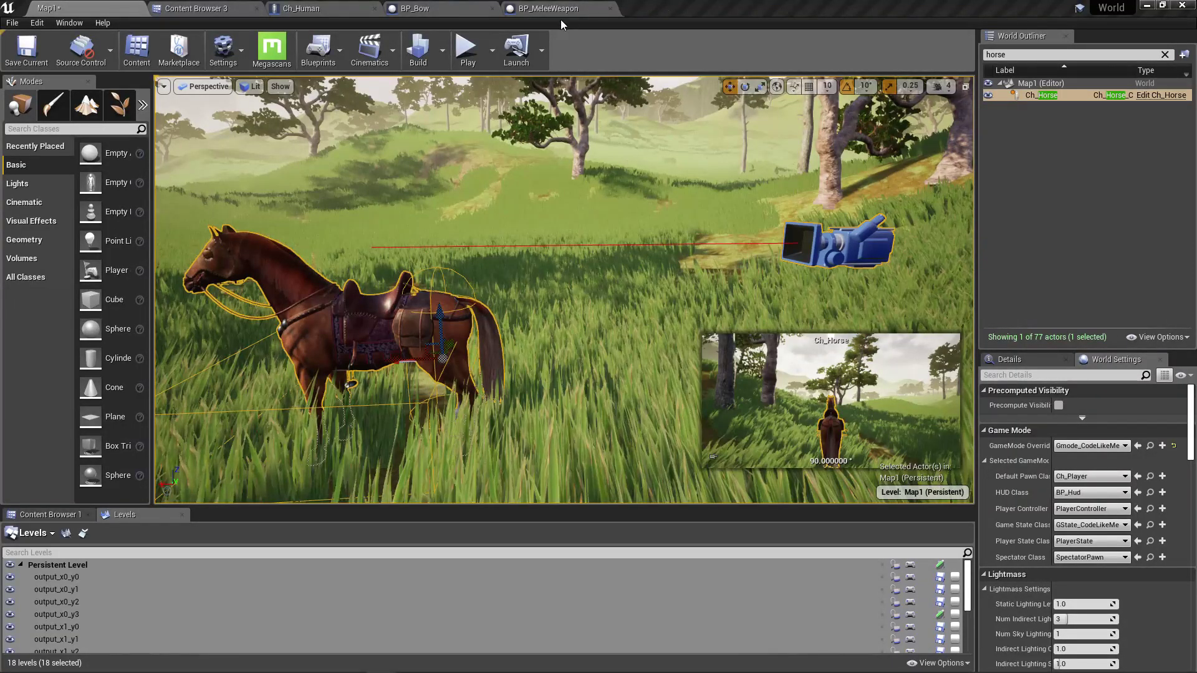
- Select Ch_Human's body mesh, glance at Map1, then bring up the Ch_Horse blueprint
left_click(298, 7)
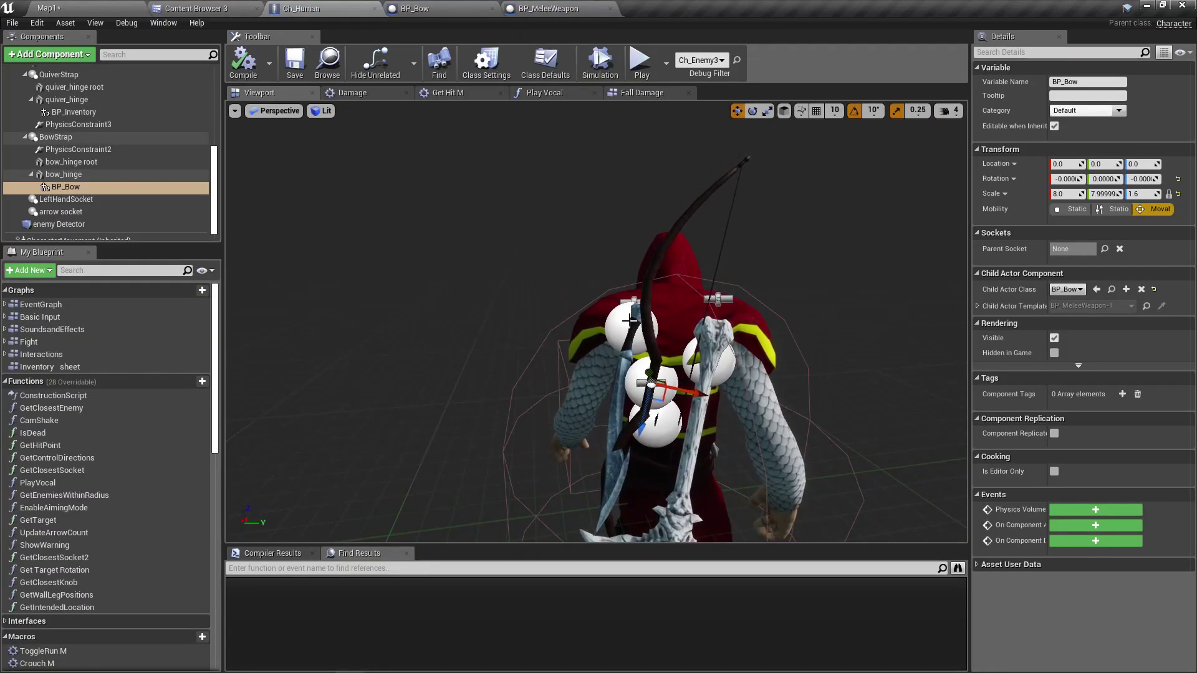
left_click(689, 335)
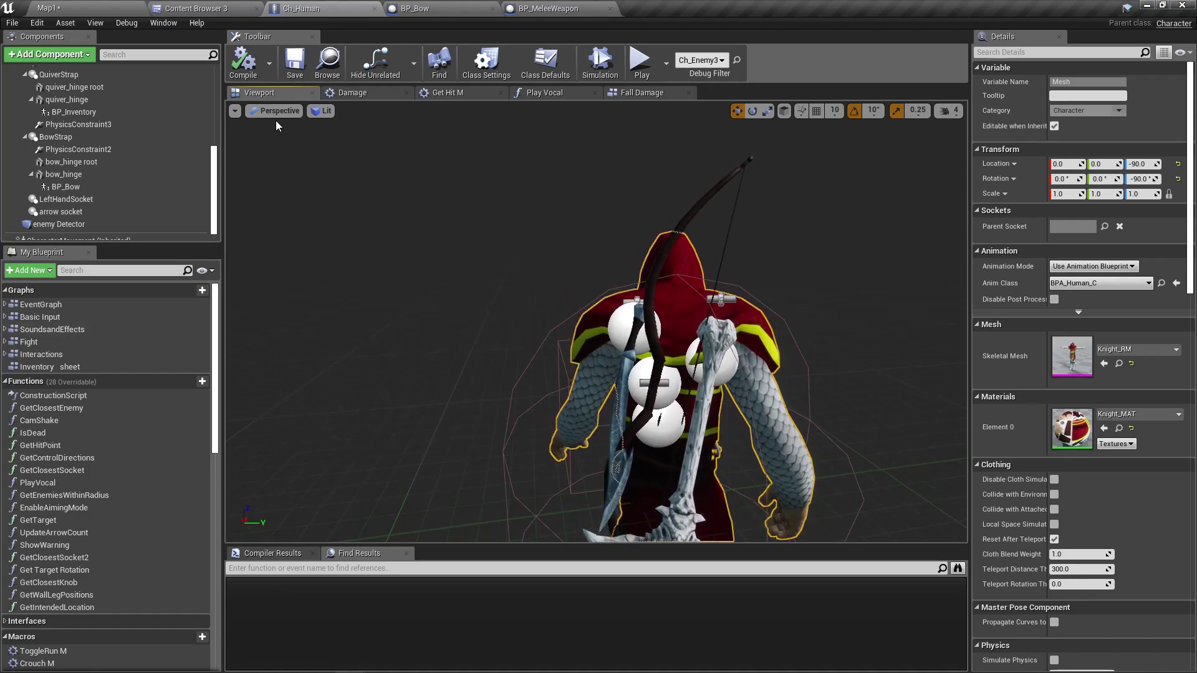
left_click(119, 10)
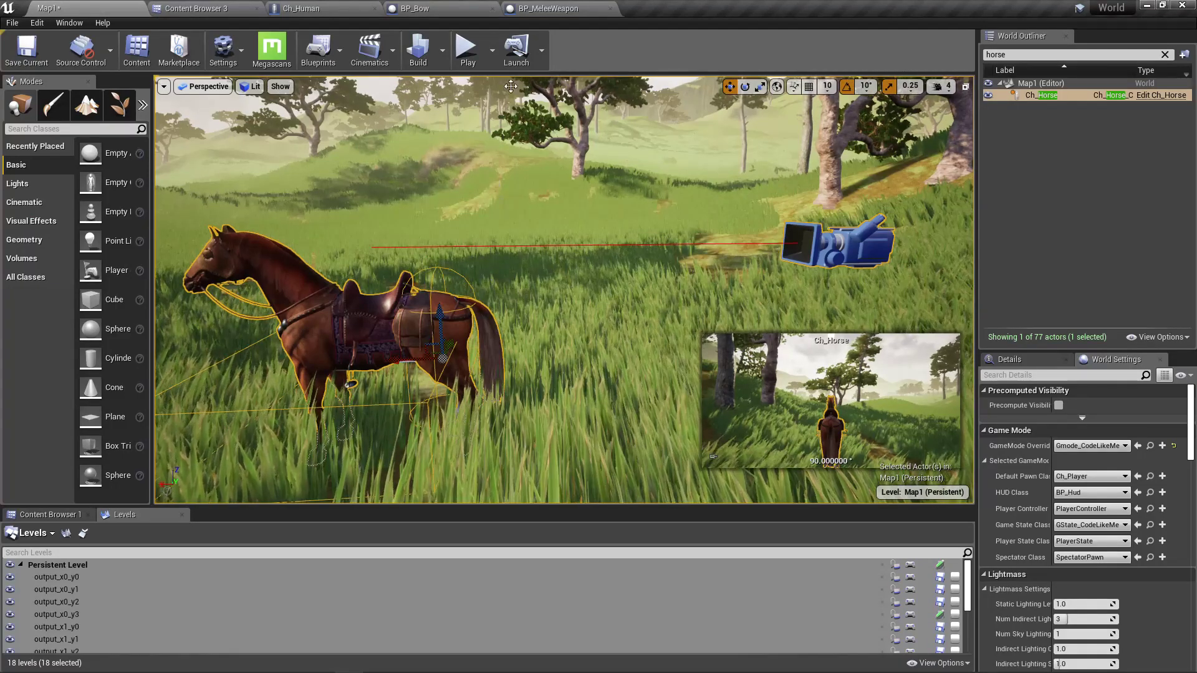
left_click(360, 7)
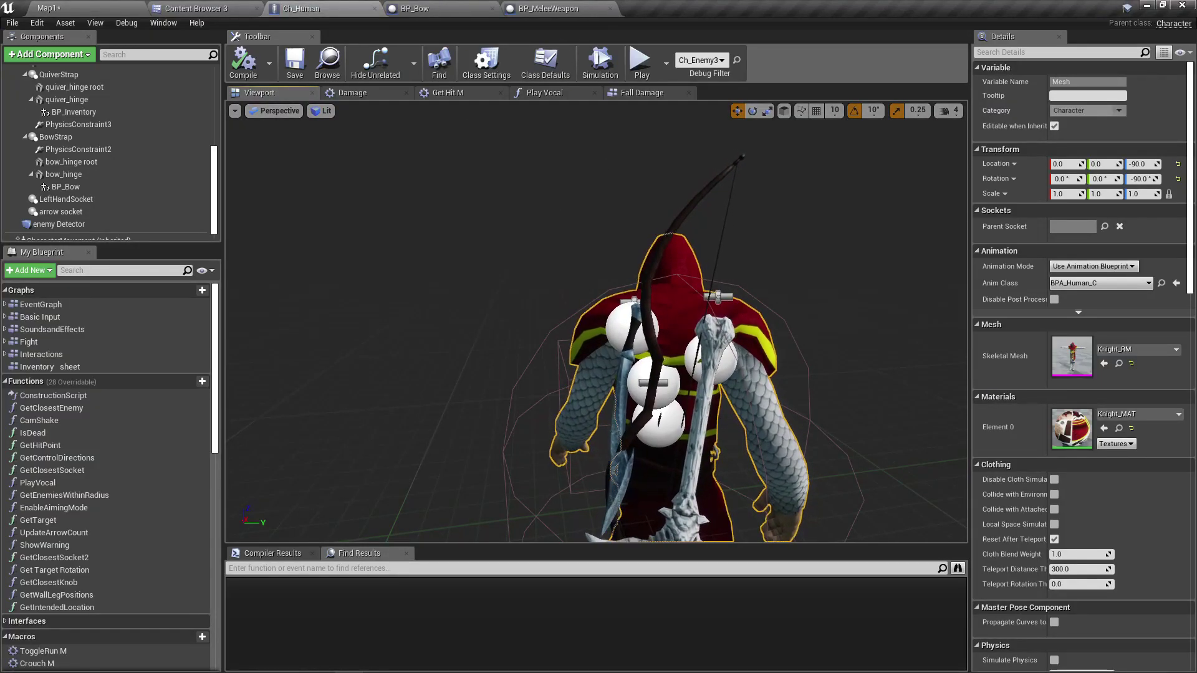
left_click(583, 7)
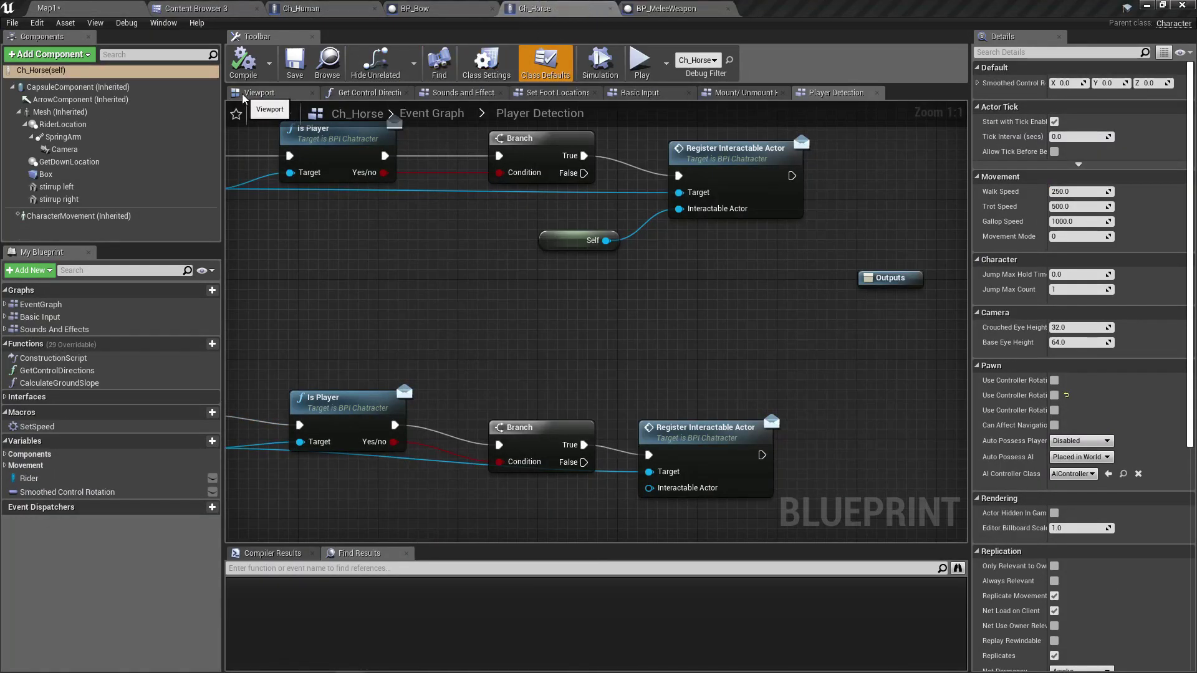
- Select the horse's SpringArm in the preview and drag it along X
left_click(244, 97)
right_click_drag(431, 275, 475, 312)
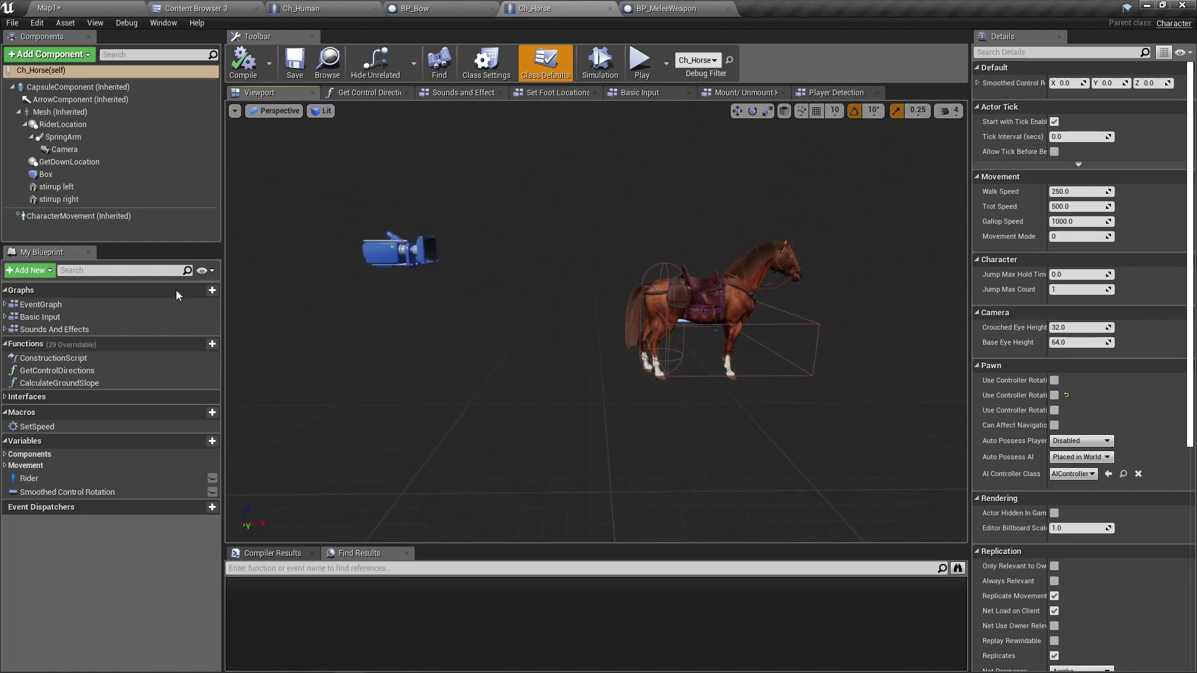
left_click(70, 141)
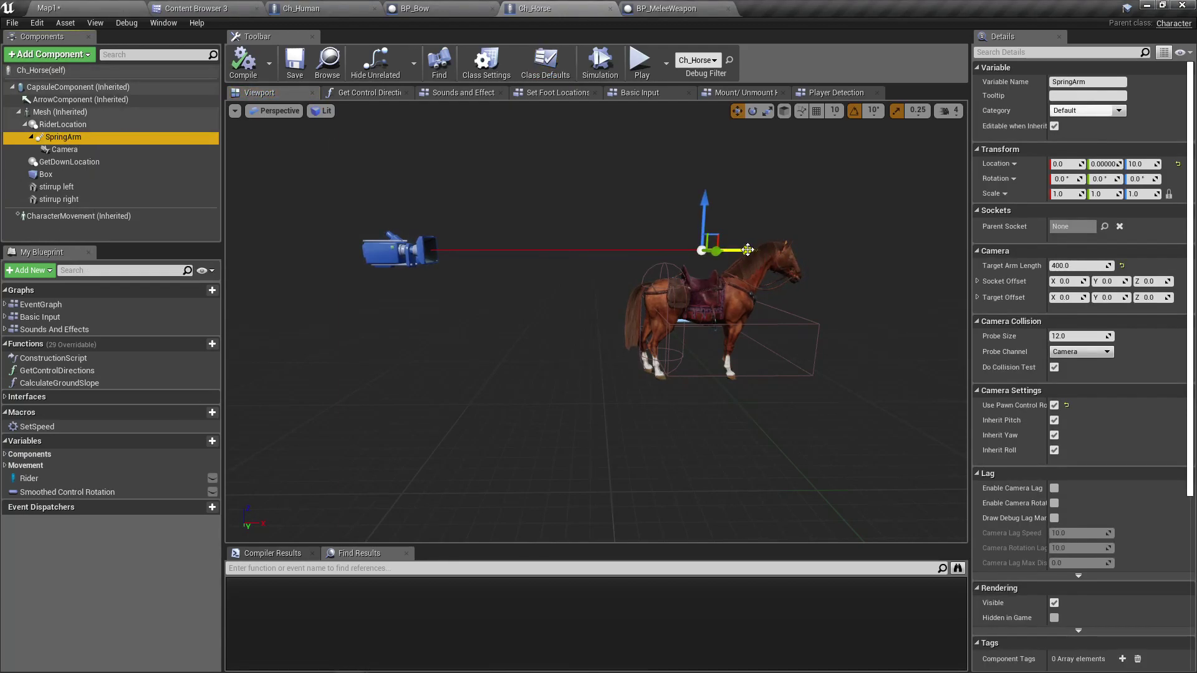
left_click_drag(747, 249, 709, 250)
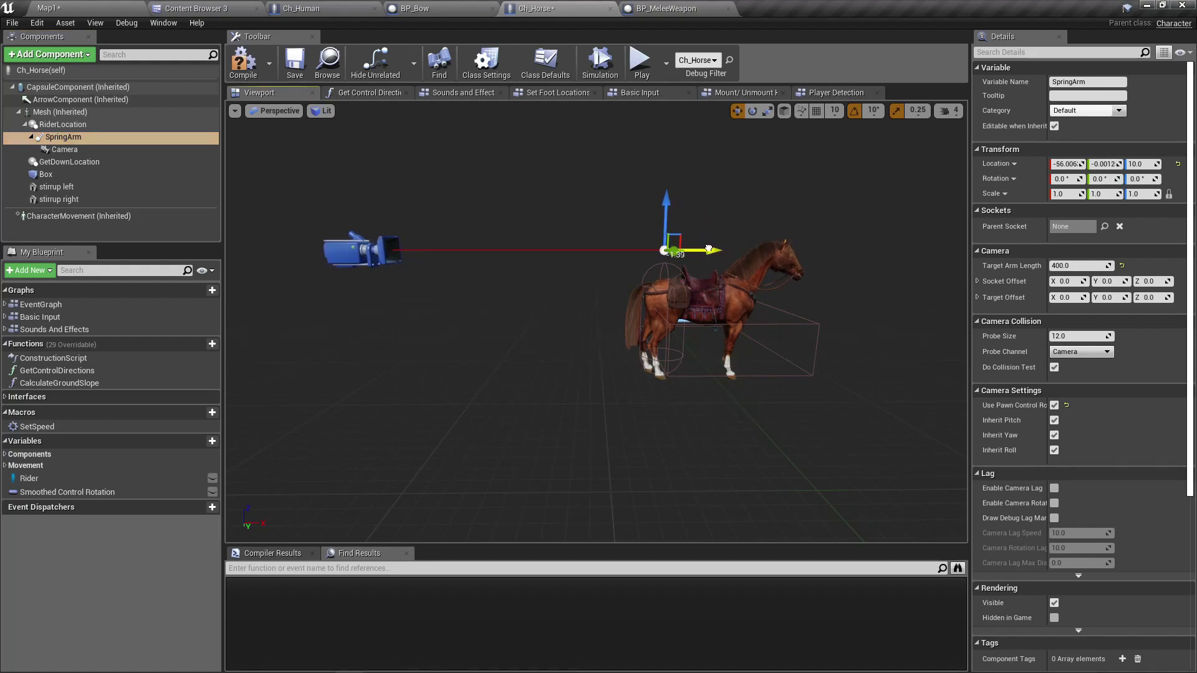
- Reframe the horse, nudge the SpringArm along X to -71.462, and compile Ch_Horse
key("w")
right_click_drag(768, 319, 780, 290)
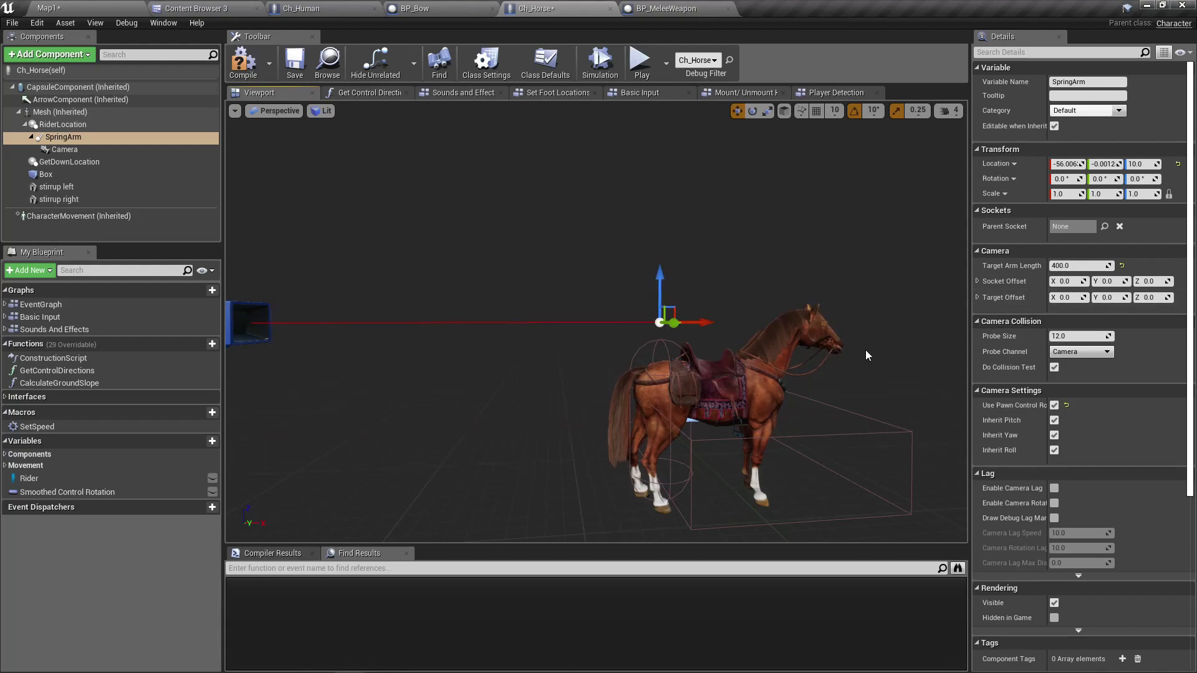
right_click_drag(855, 350, 817, 344)
key("d")
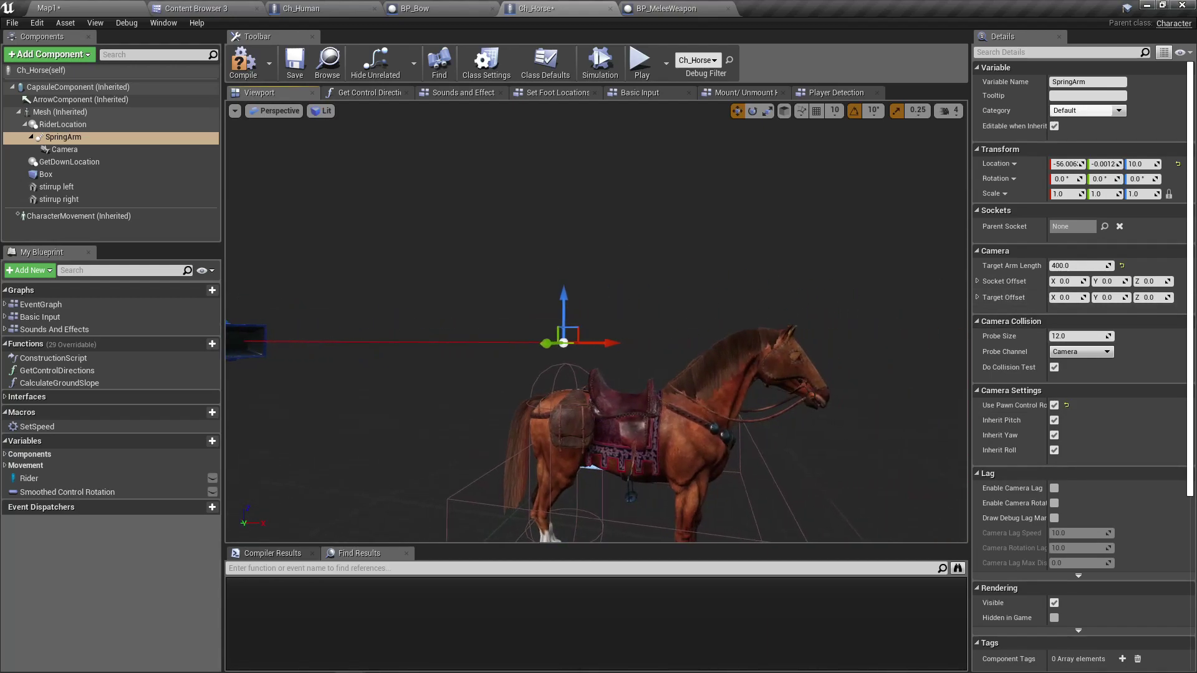
left_click_drag(848, 337, 829, 339)
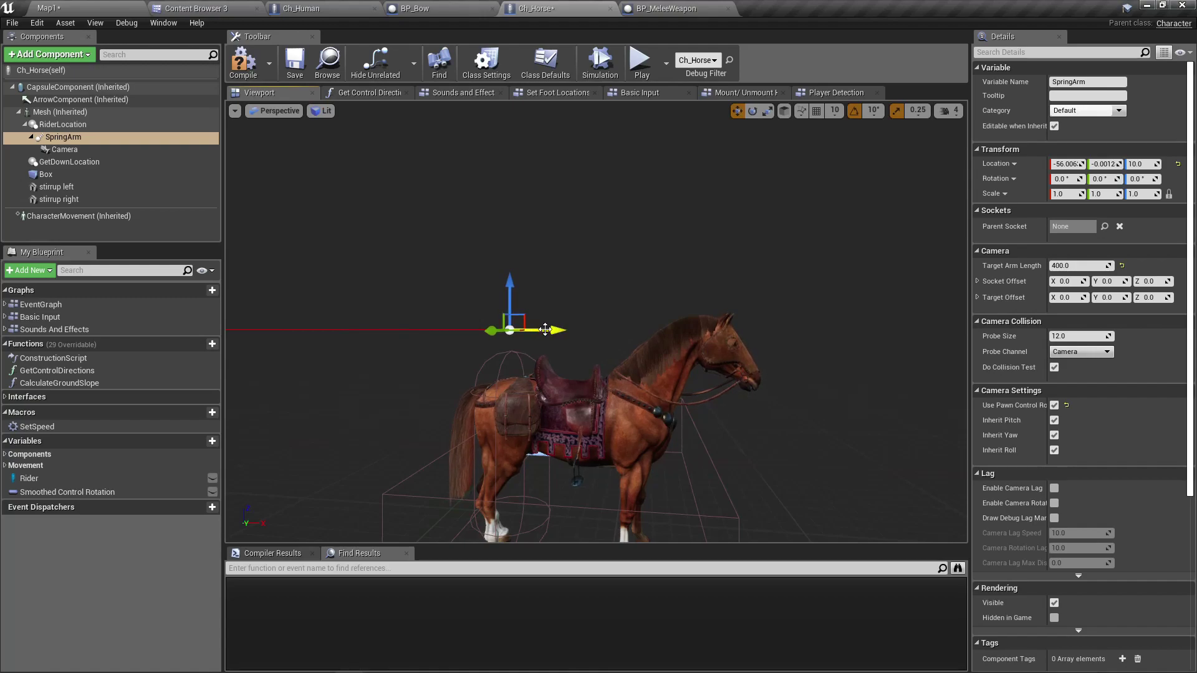
left_click(101, 125)
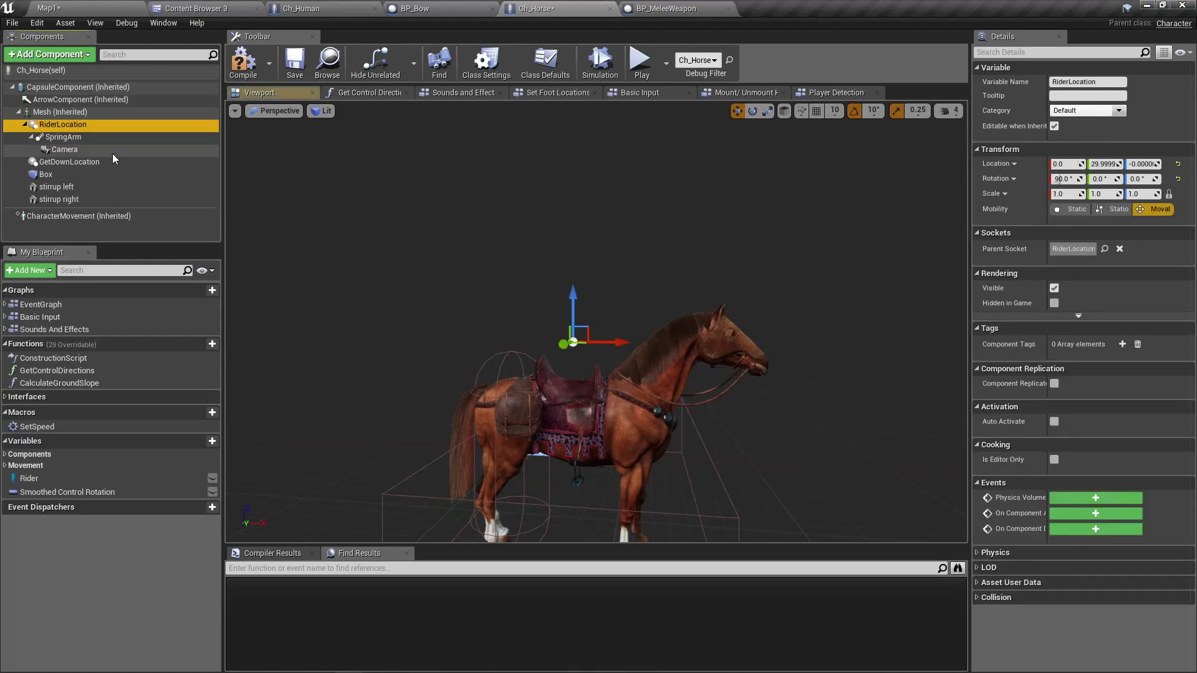
left_click(73, 137)
left_click_drag(556, 330, 530, 330)
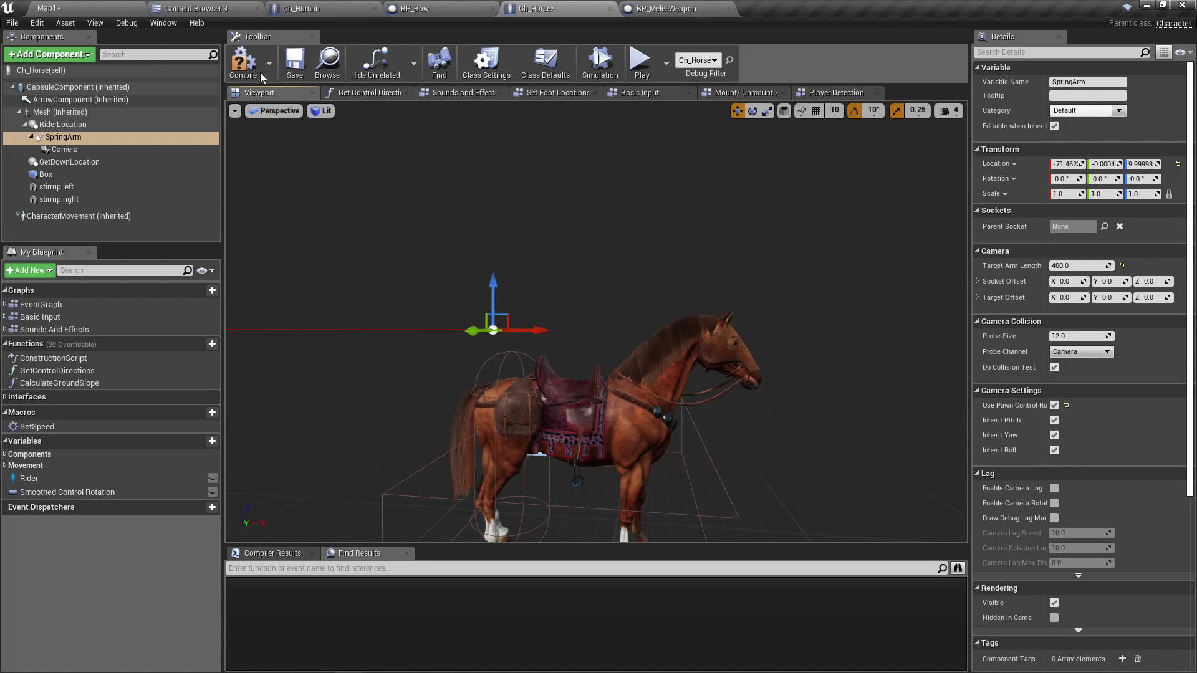
left_click(245, 63)
left_click(57, 9)
right_click_drag(630, 340, 580, 340)
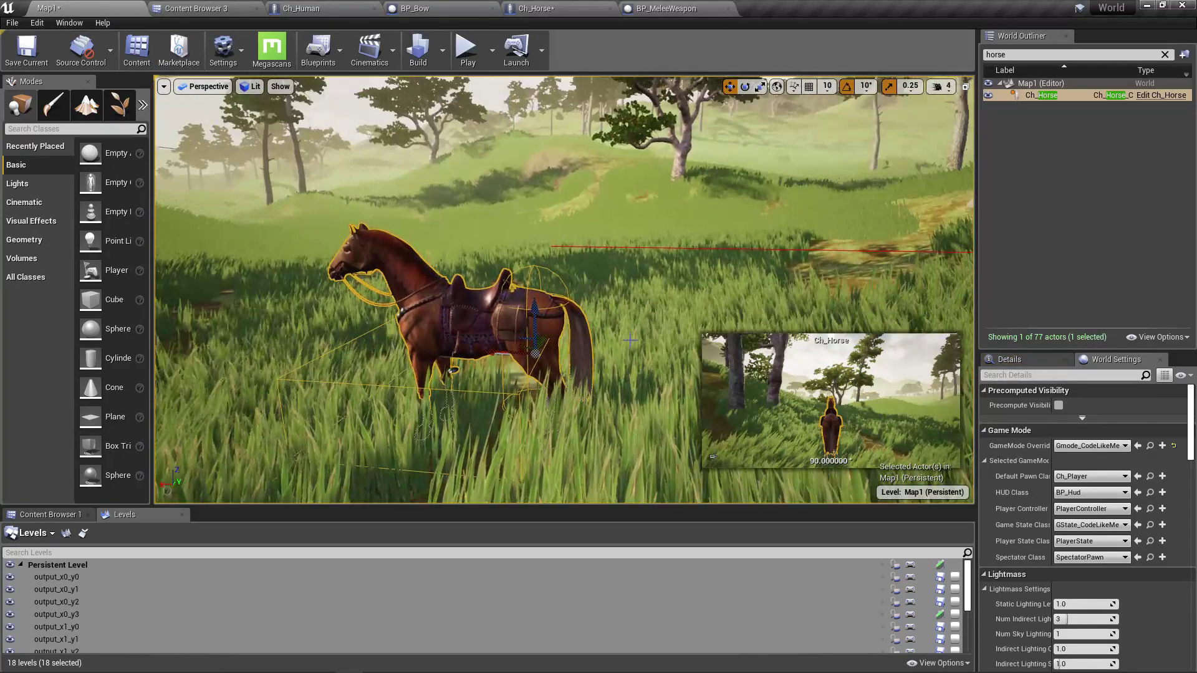
key("F11")
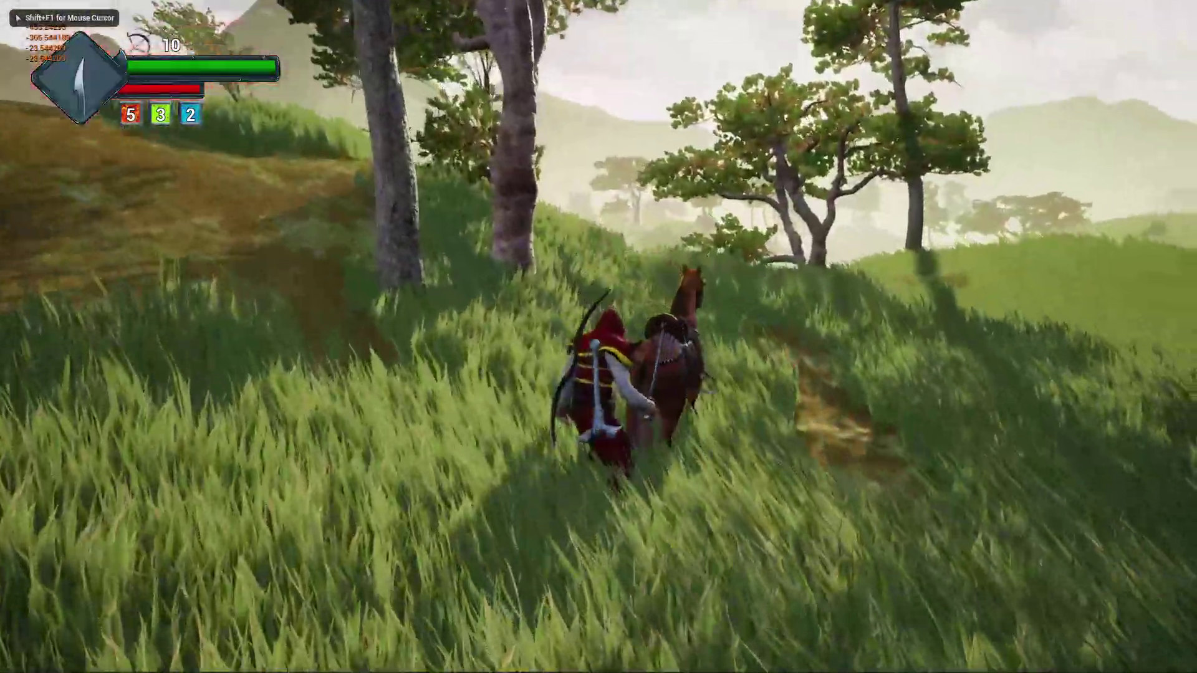
key("e")
key("w")
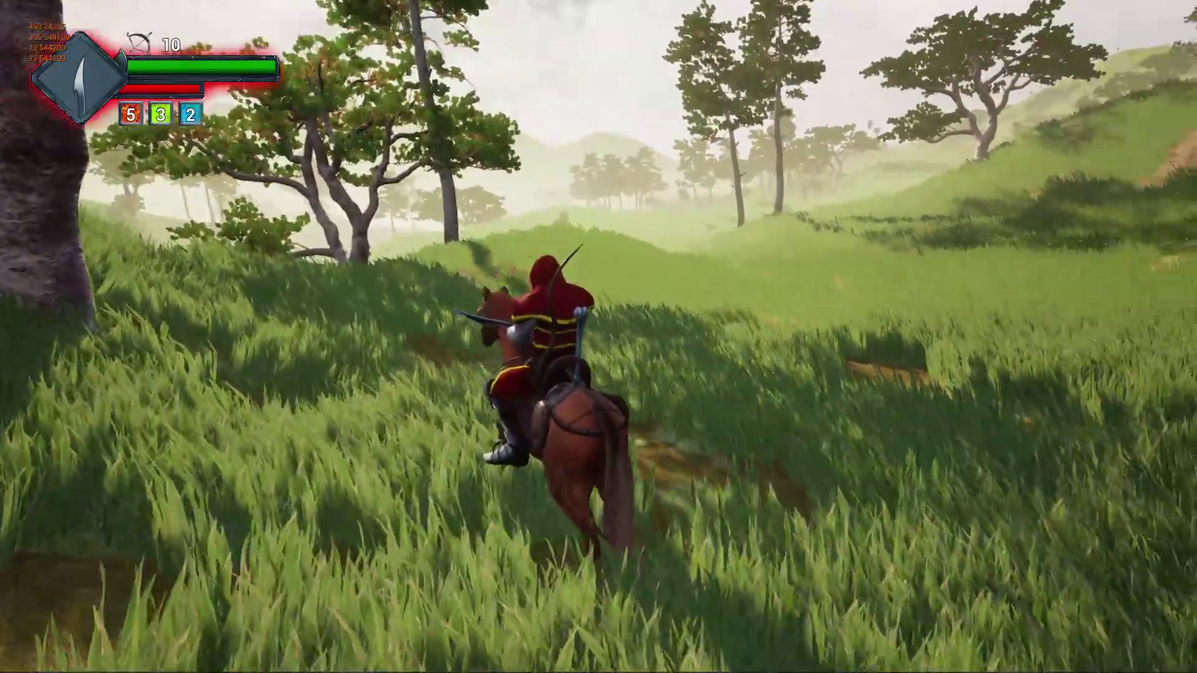
key("a")
key("v")
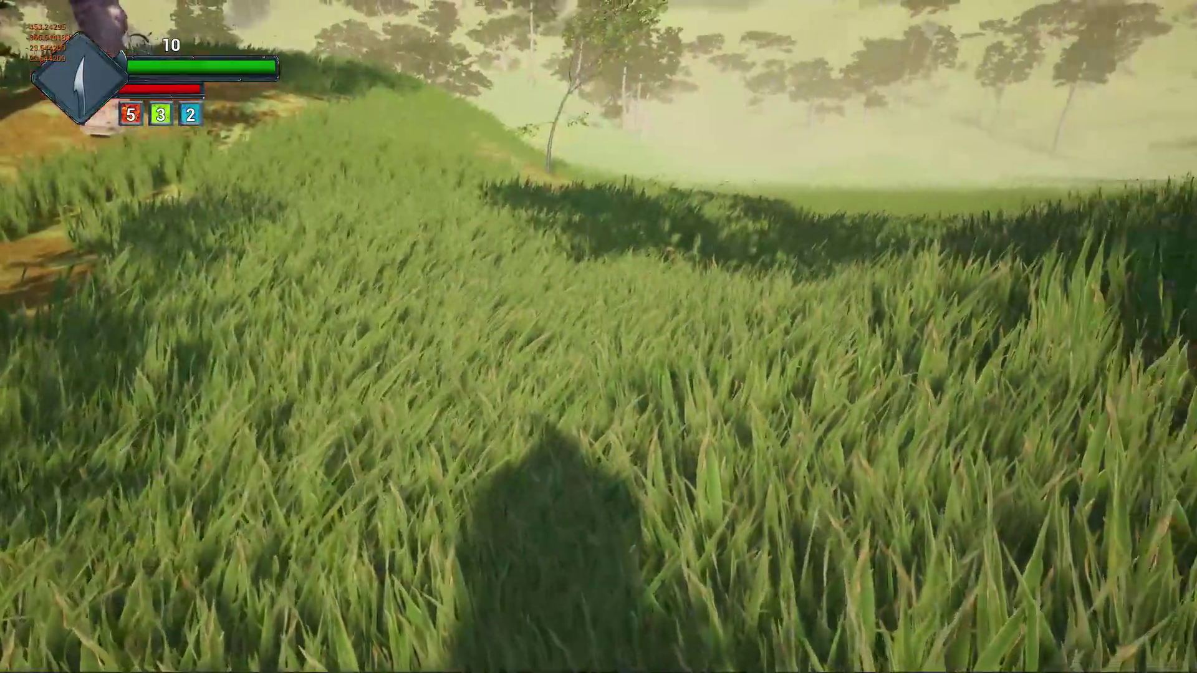
key("v")
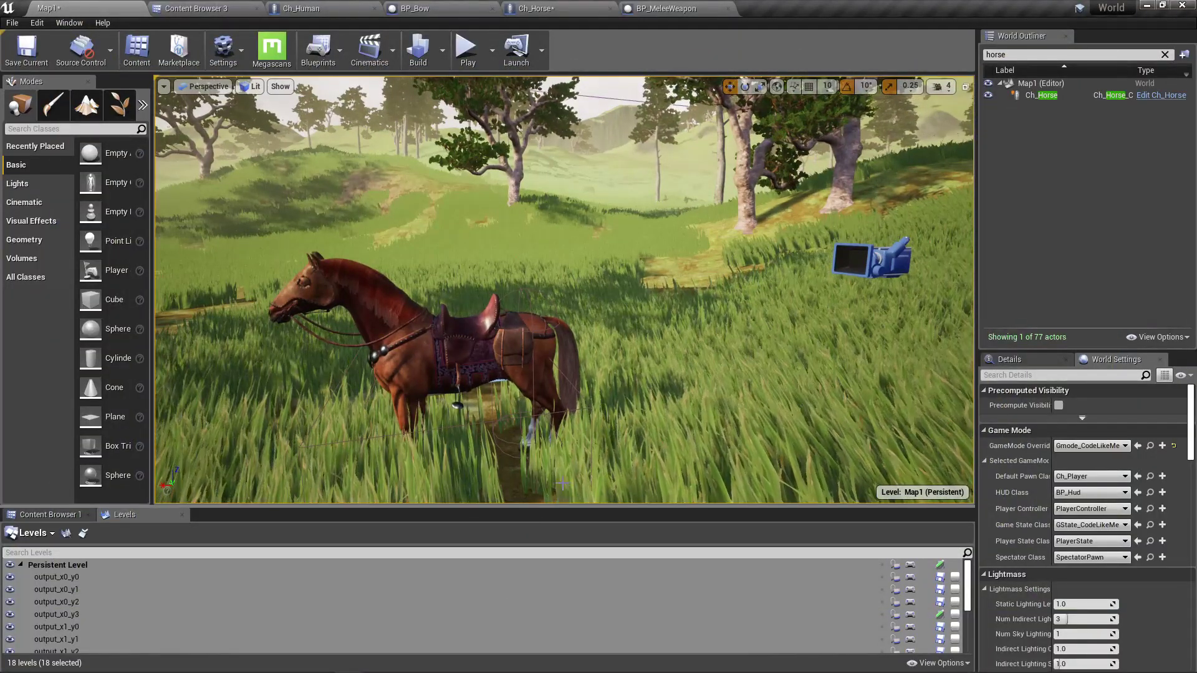
- Set Ch_Horse's SpringArm X location to 0.0, viewing the camera from around the horse
left_click(571, 7)
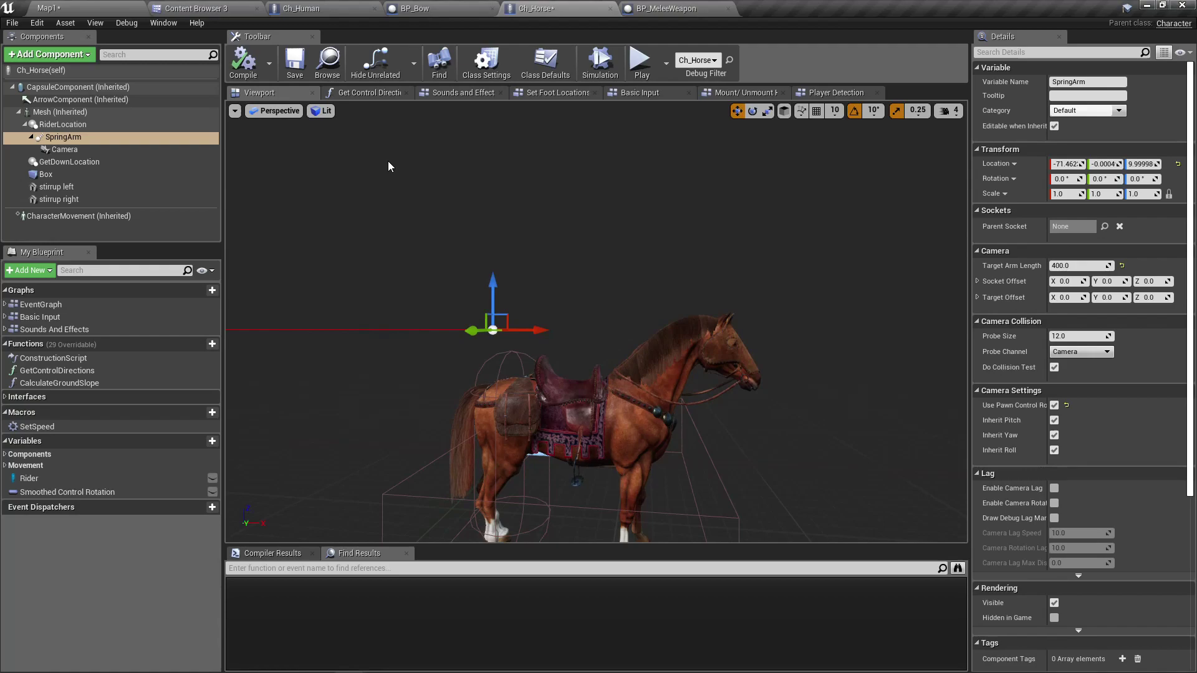
right_click_drag(487, 350, 485, 339)
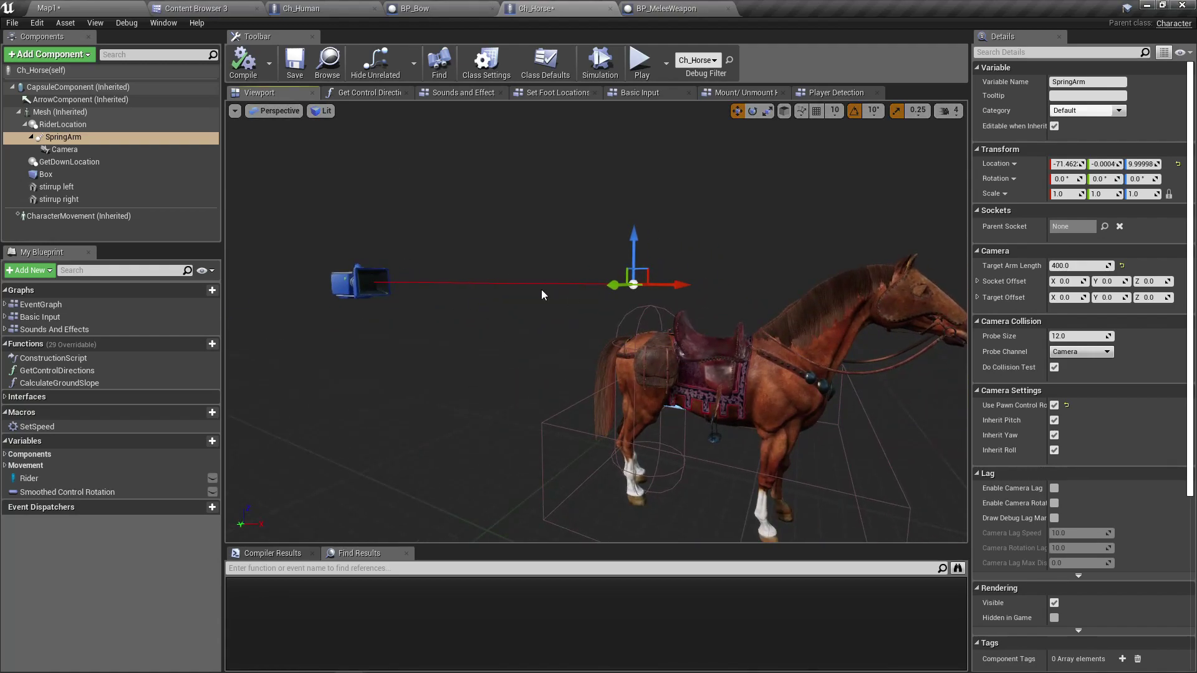
right_click_drag(611, 300, 608, 283)
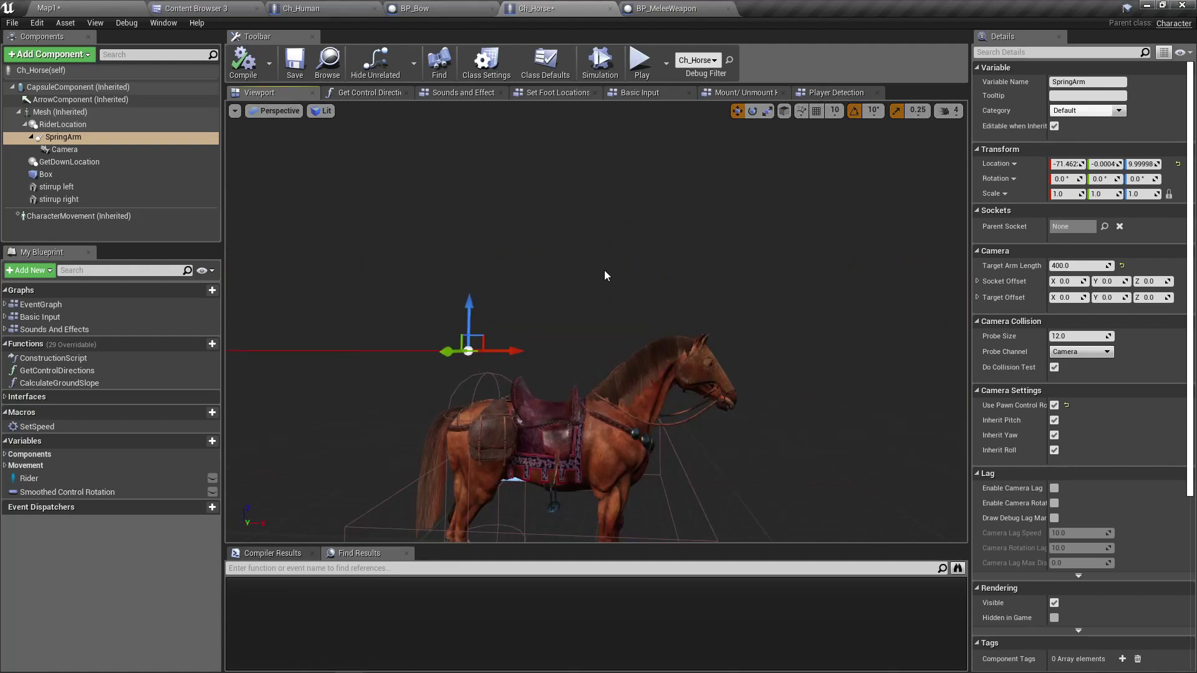
left_click_drag(605, 275, 591, 269)
right_click_drag(778, 480, 783, 503)
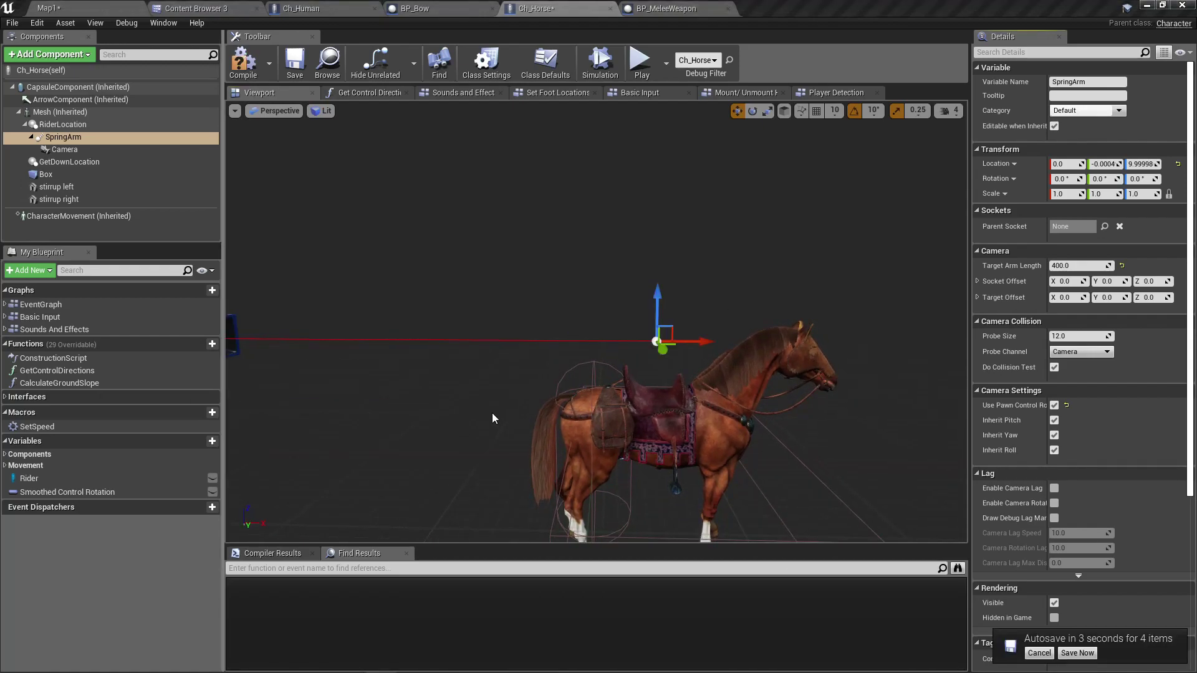
left_click(331, 8)
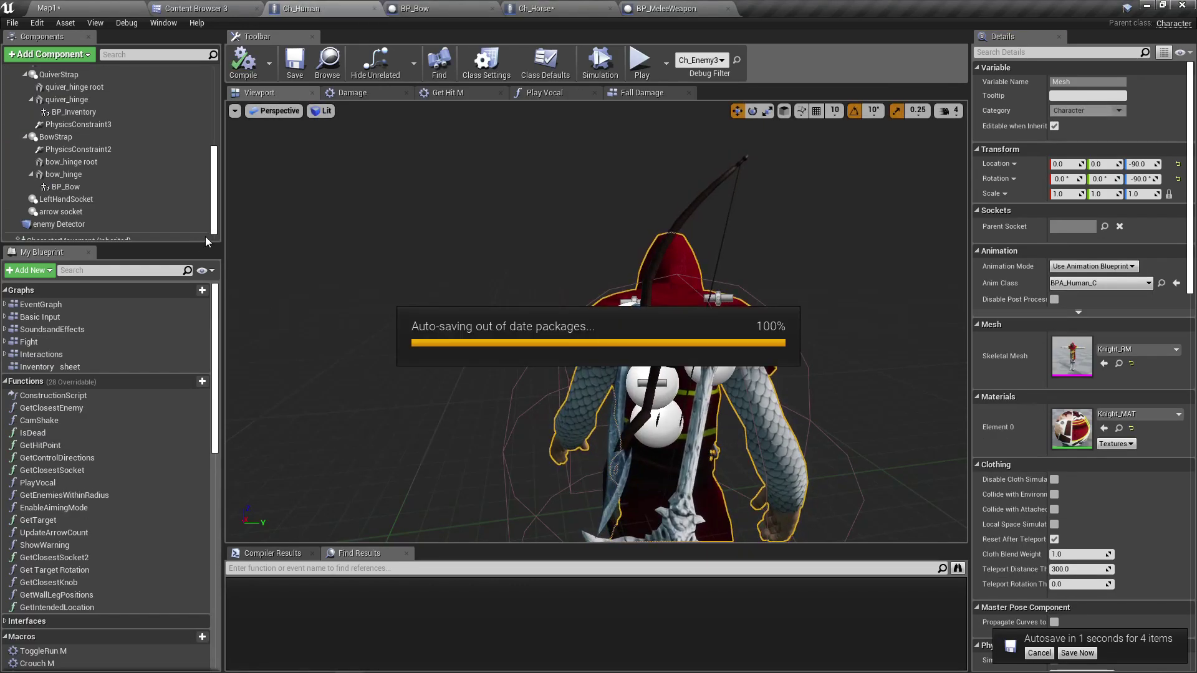
- Set Ch_Human's CapsuleComponent collision response to ignore the Camera trace
scroll(148, 152, "up", 5)
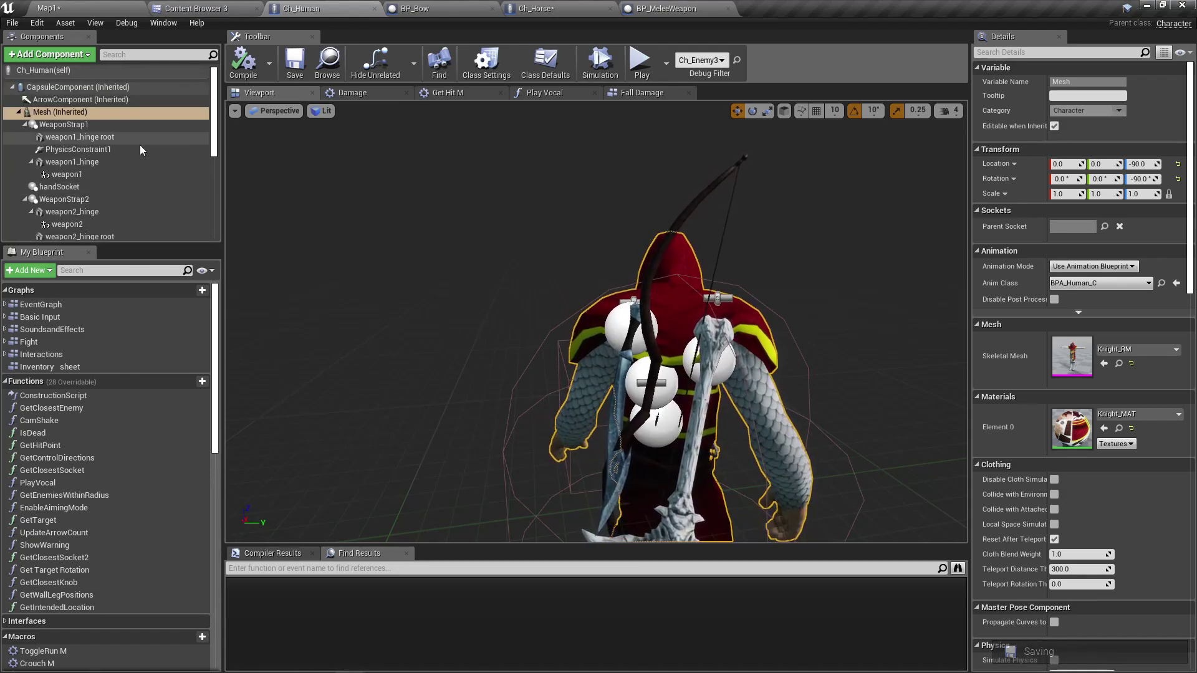
left_click(52, 88)
scroll(1045, 349, "down", 5)
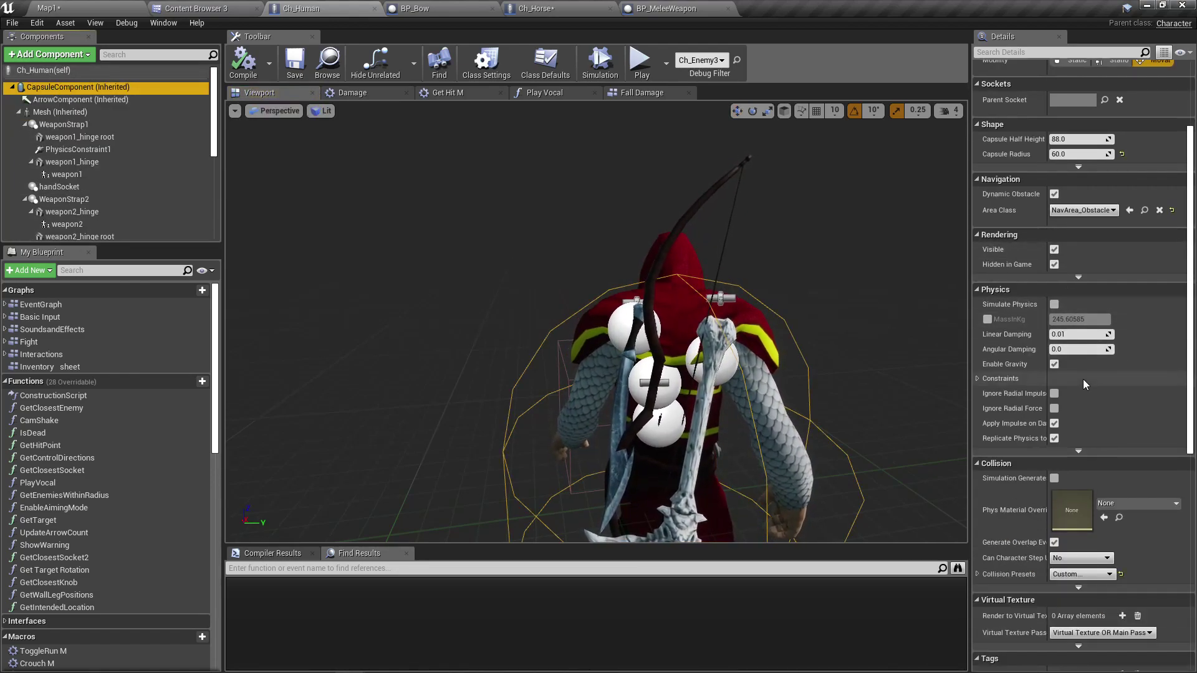
scroll(1083, 377, "down", 2)
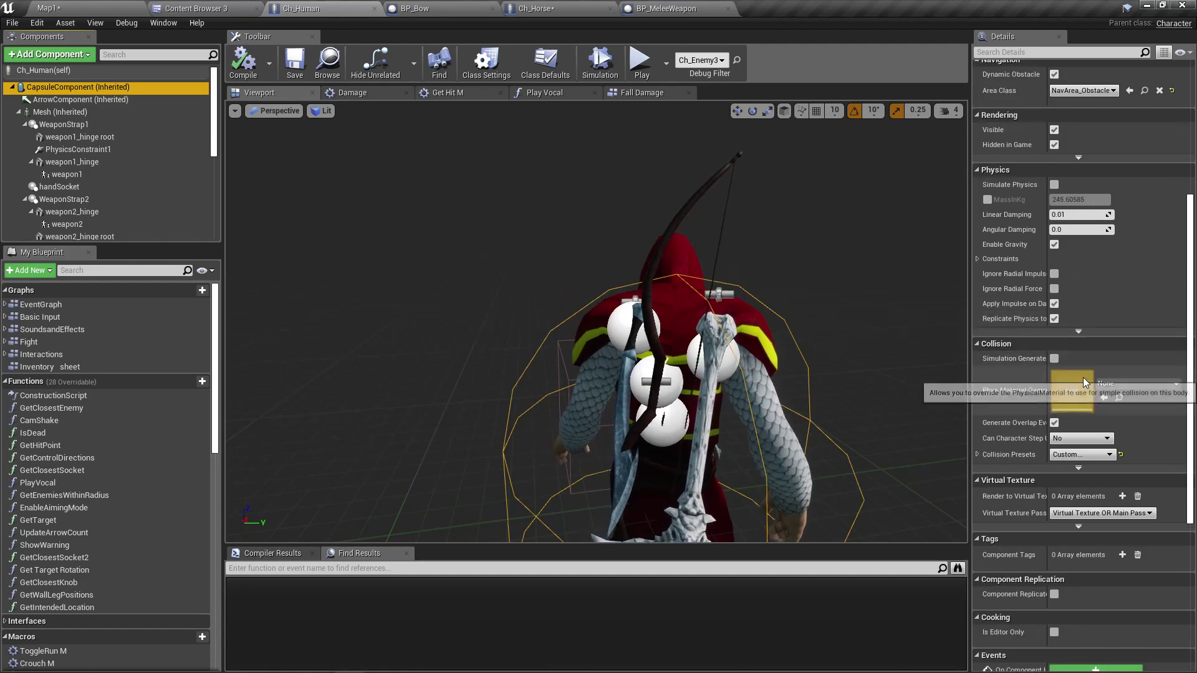
left_click(977, 455)
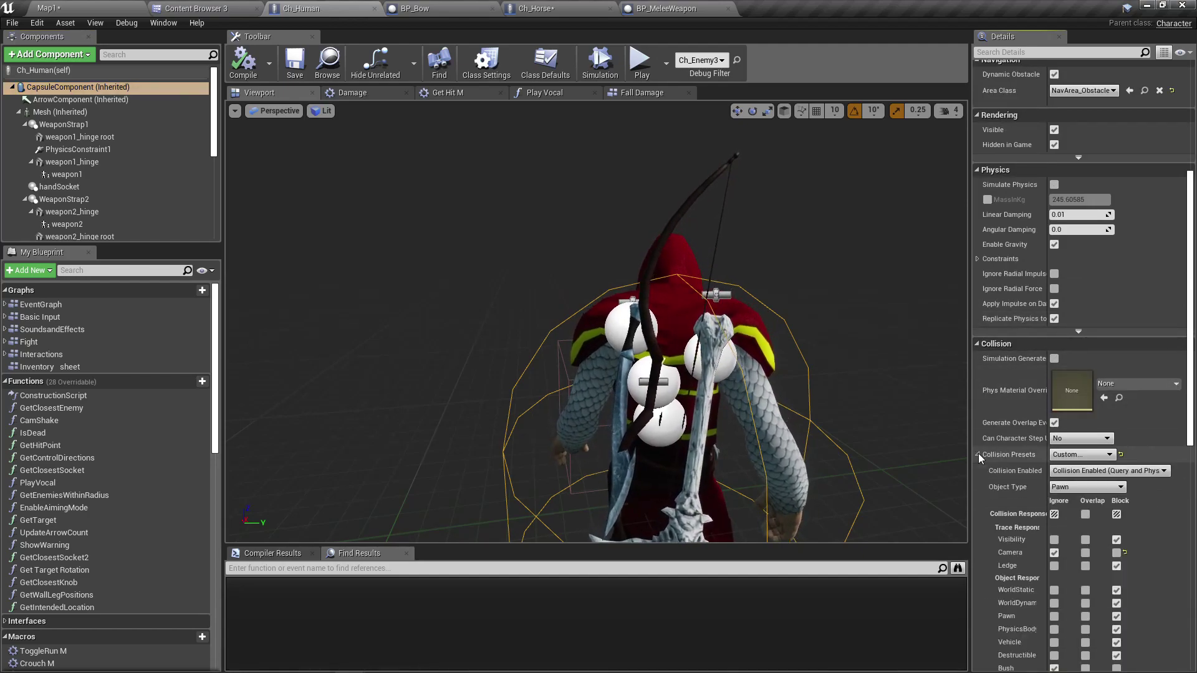
left_click(1064, 553)
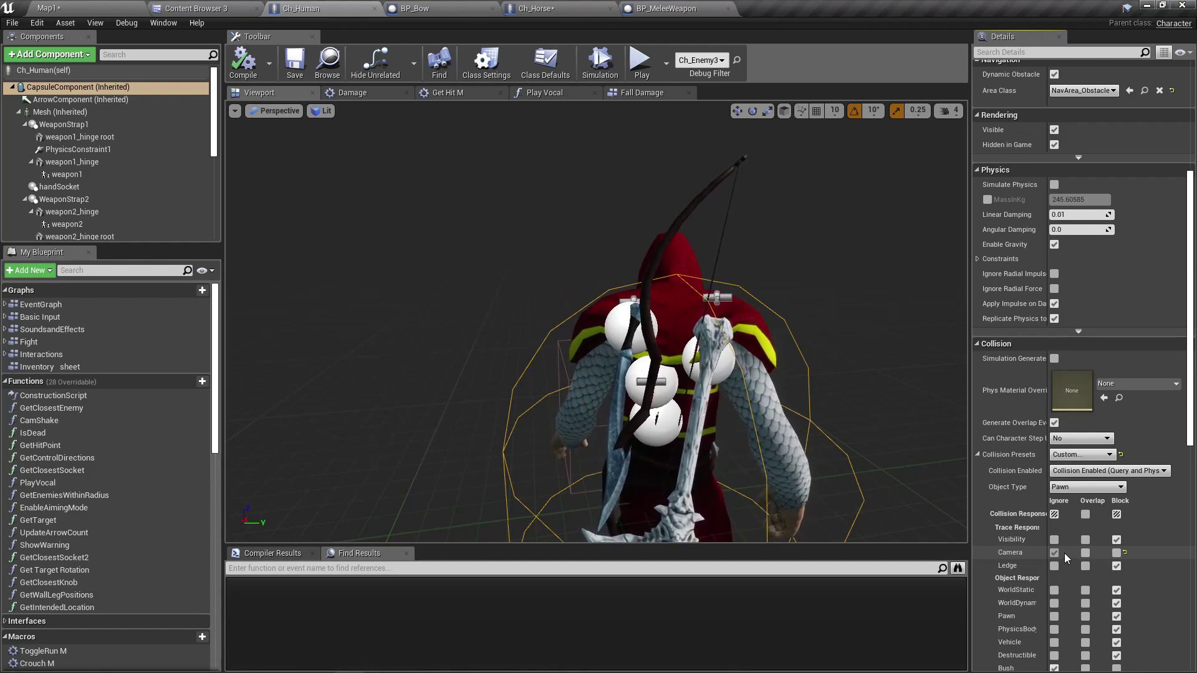
left_click(666, 6)
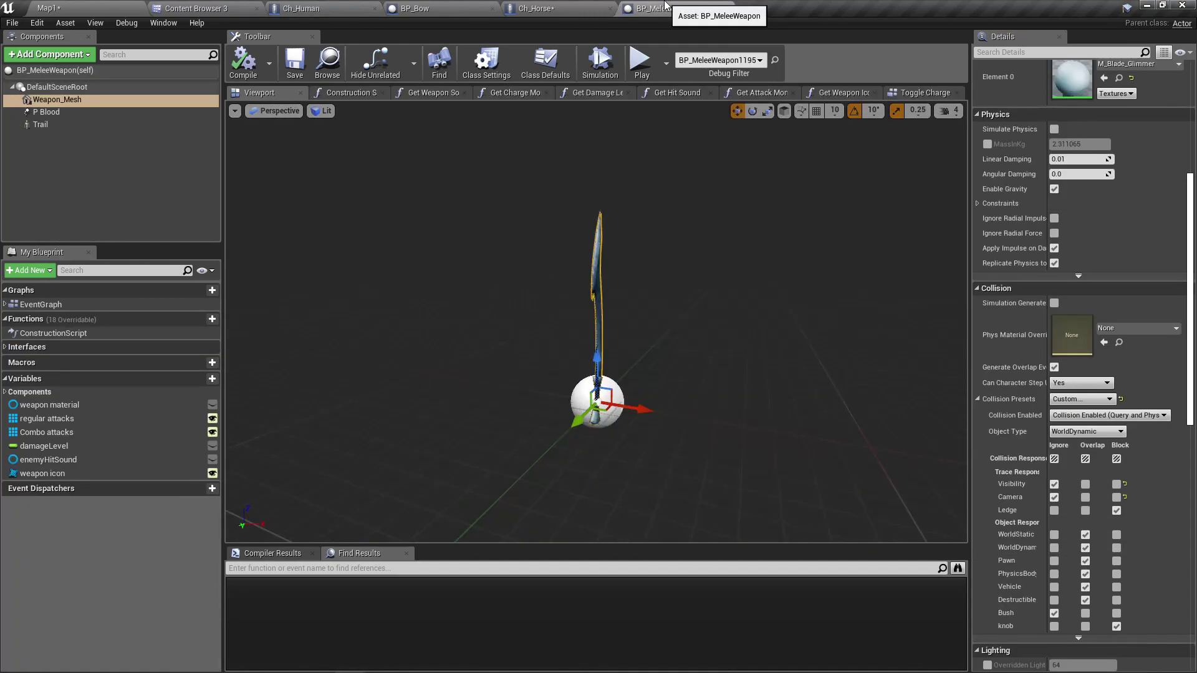
- Tick Block for Visibility on BP_MeleeWeapon's mesh, compare with BP_Bow and Ch_Horse, and return to Ch_Human
left_click(1124, 486)
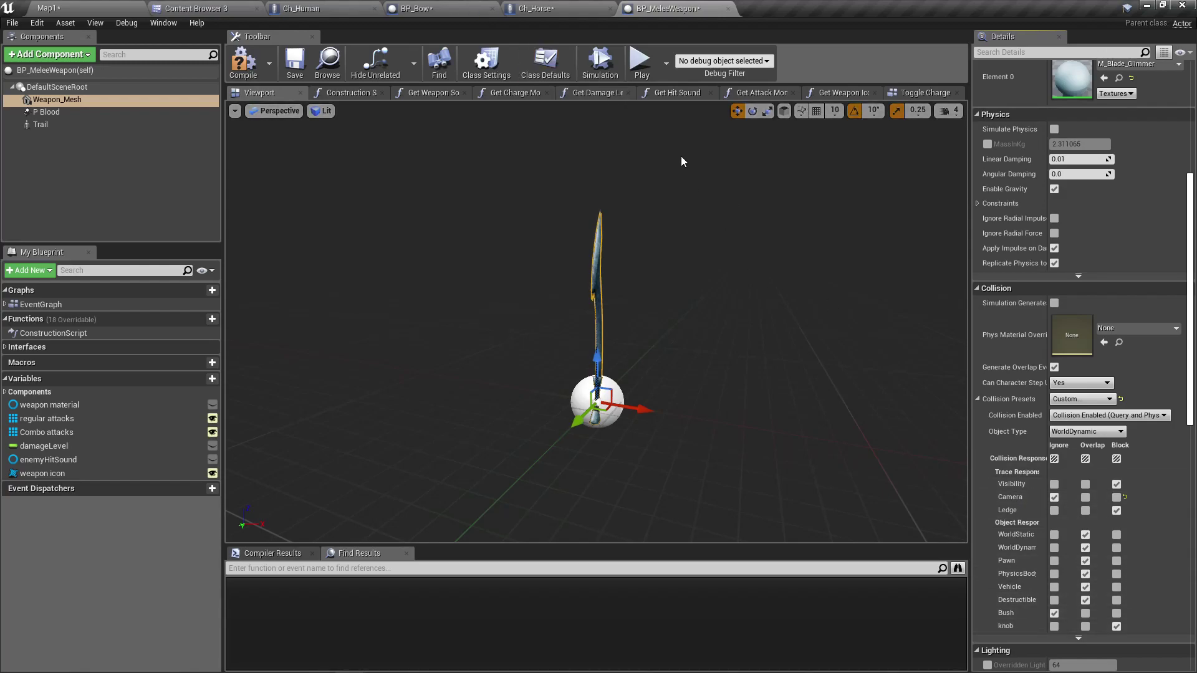
left_click(540, 8)
left_click(422, 6)
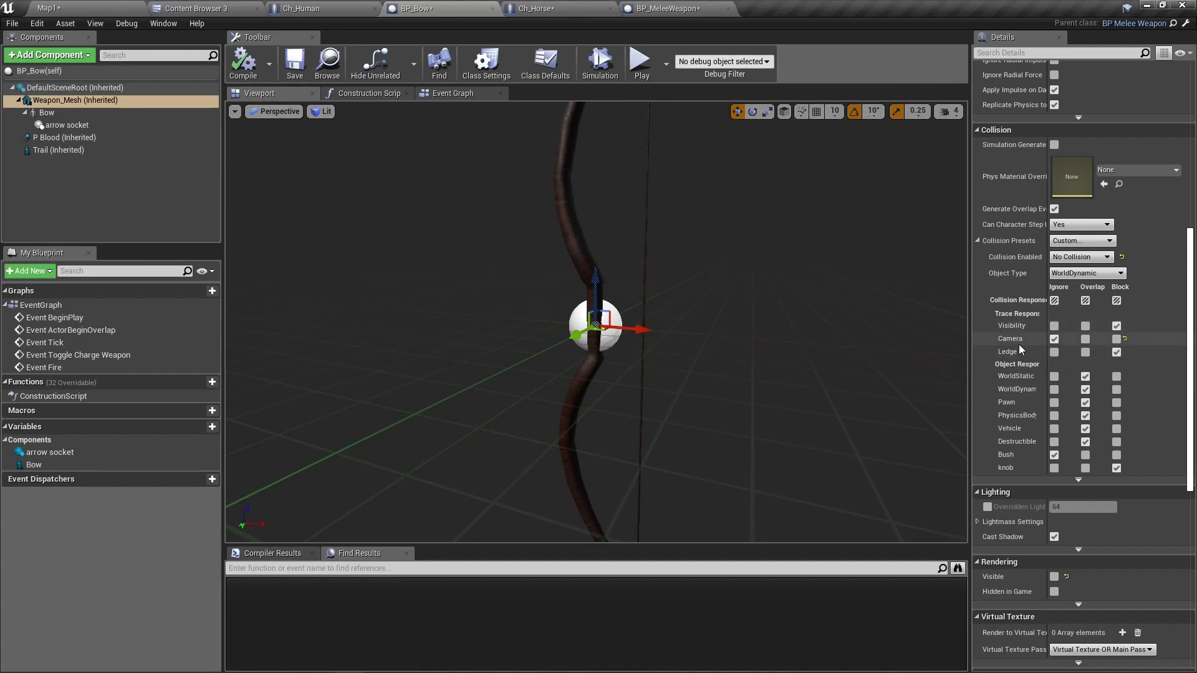
left_click(638, 6)
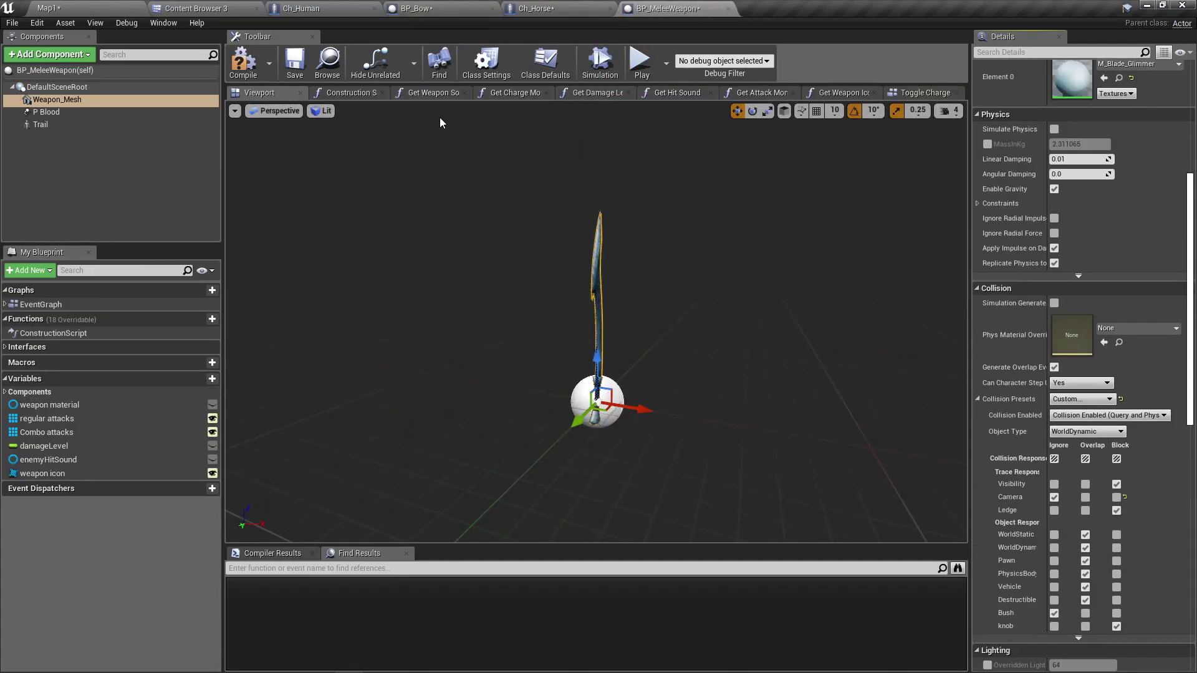
left_click(562, 8)
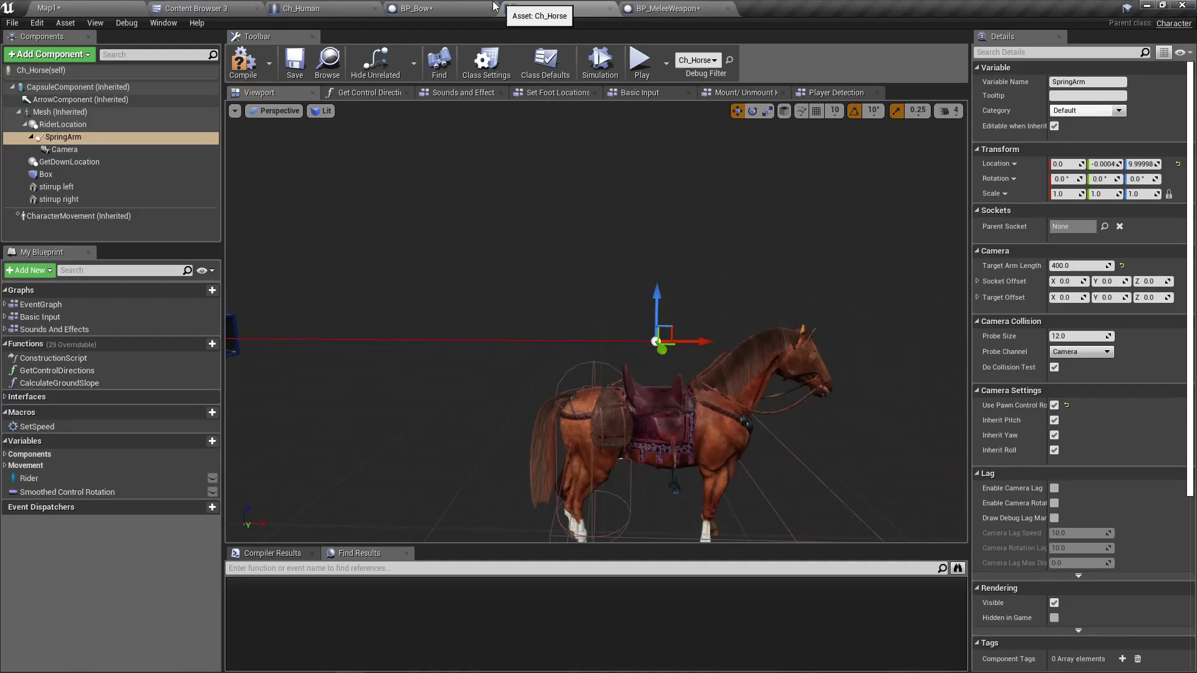
left_click(416, 8)
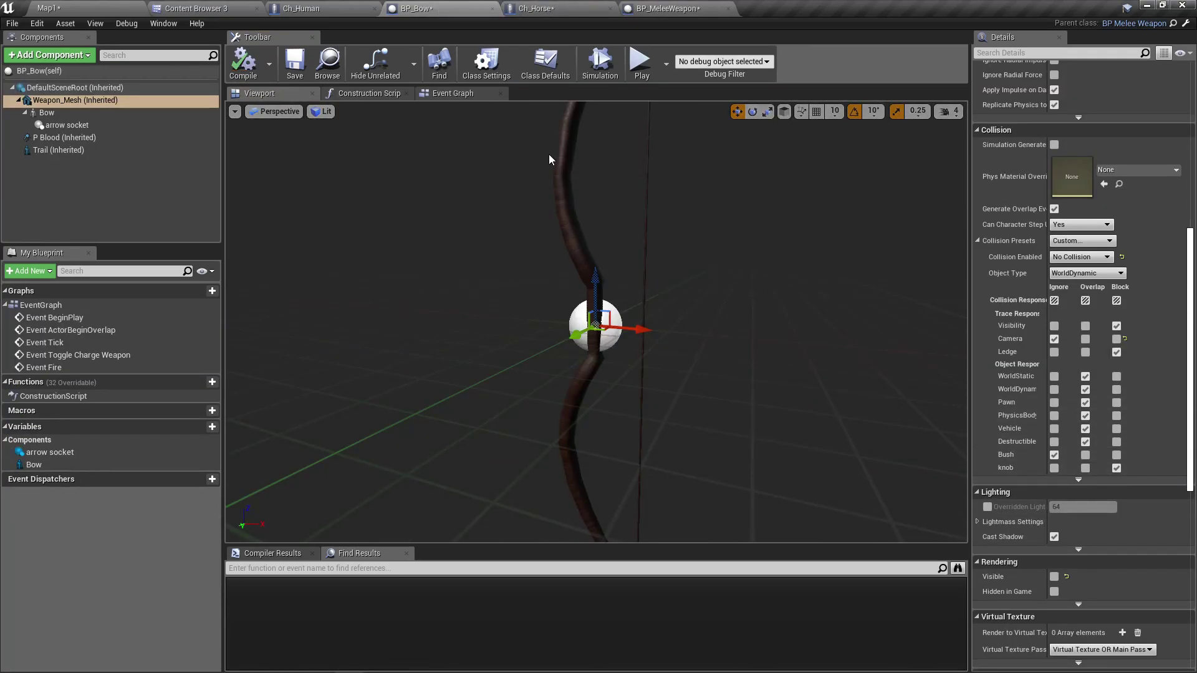
left_click(540, 9)
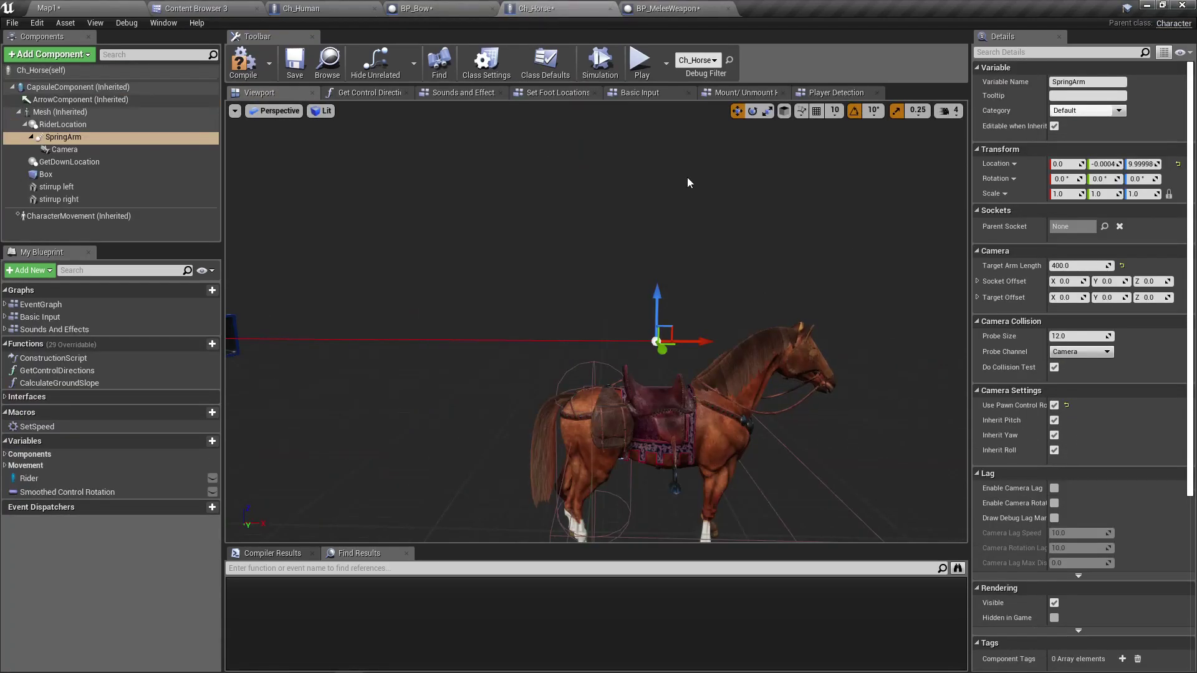
left_click(284, 7)
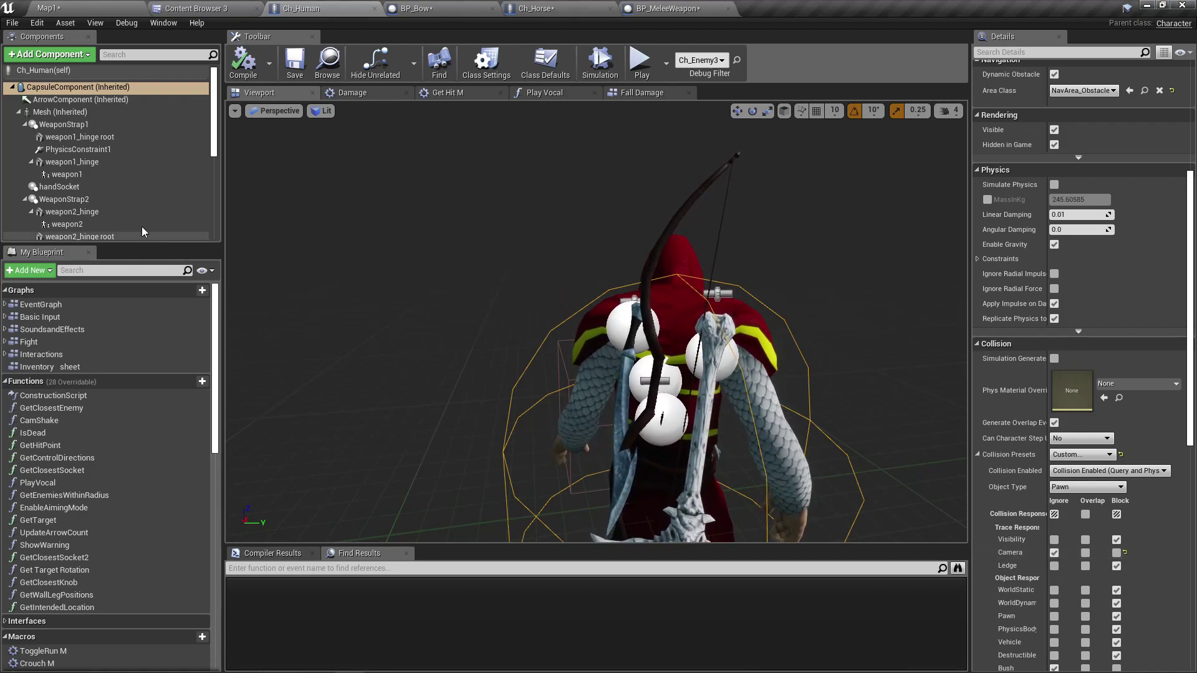
- Set weapon1_hinge and weapon2_hinge to ignore the Camera trace
left_click(60, 112)
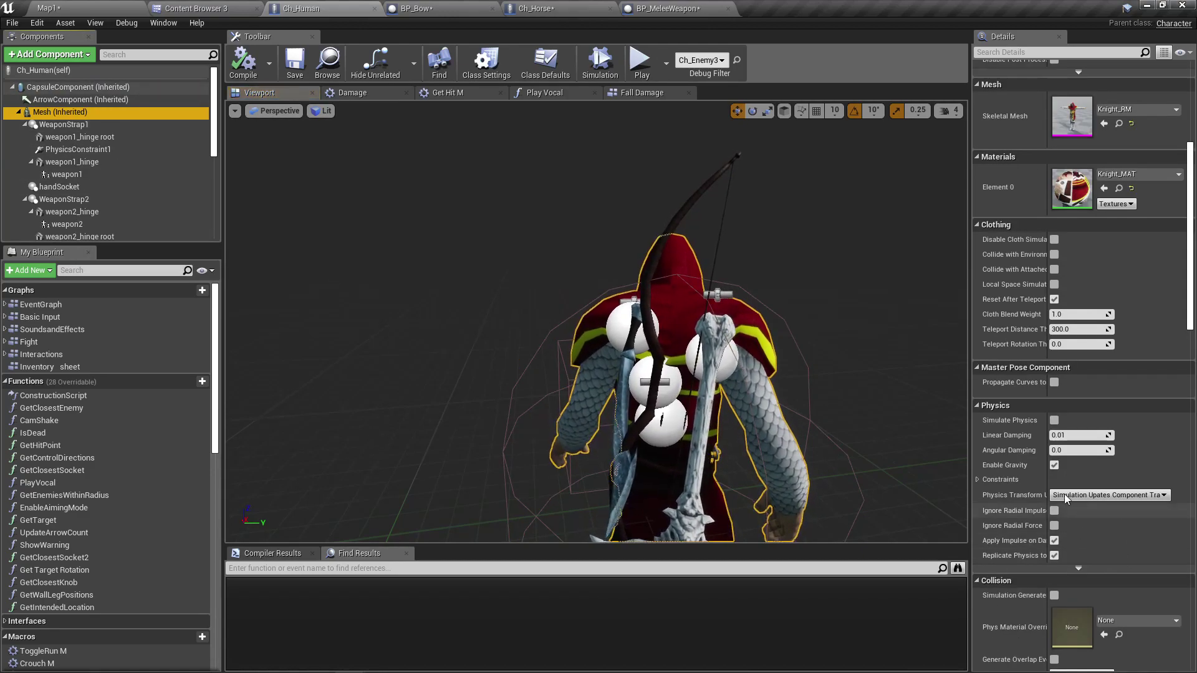
scroll(1060, 480, "down", 5)
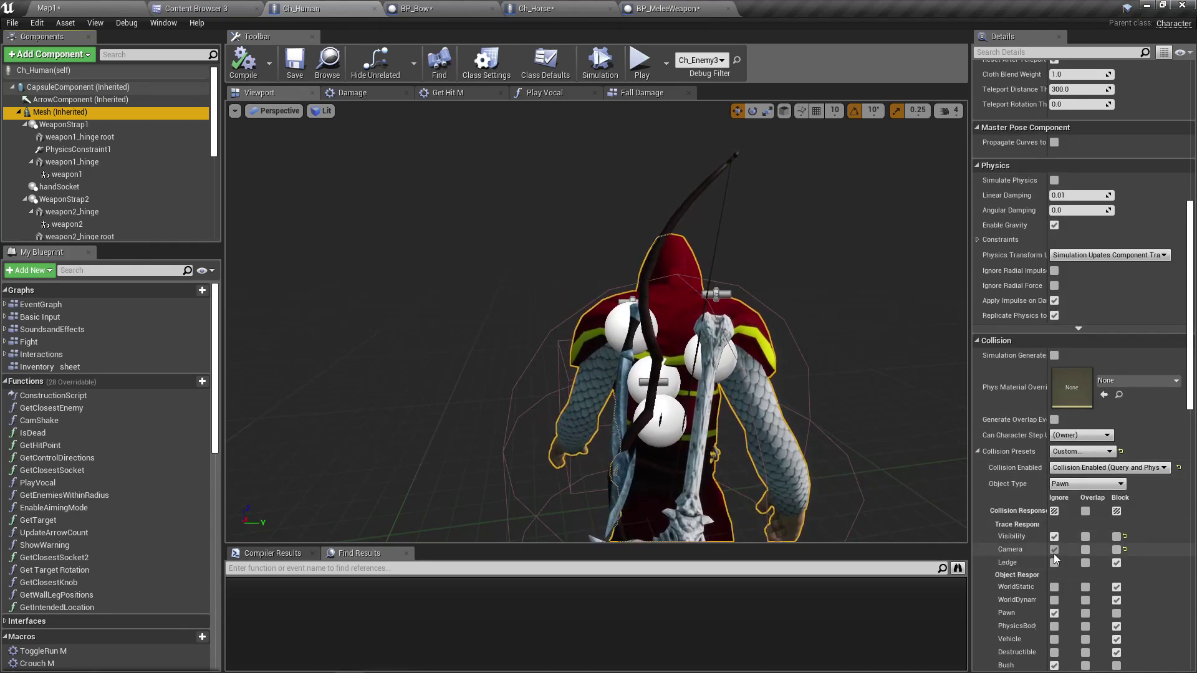
scroll(1054, 554, "down", 2)
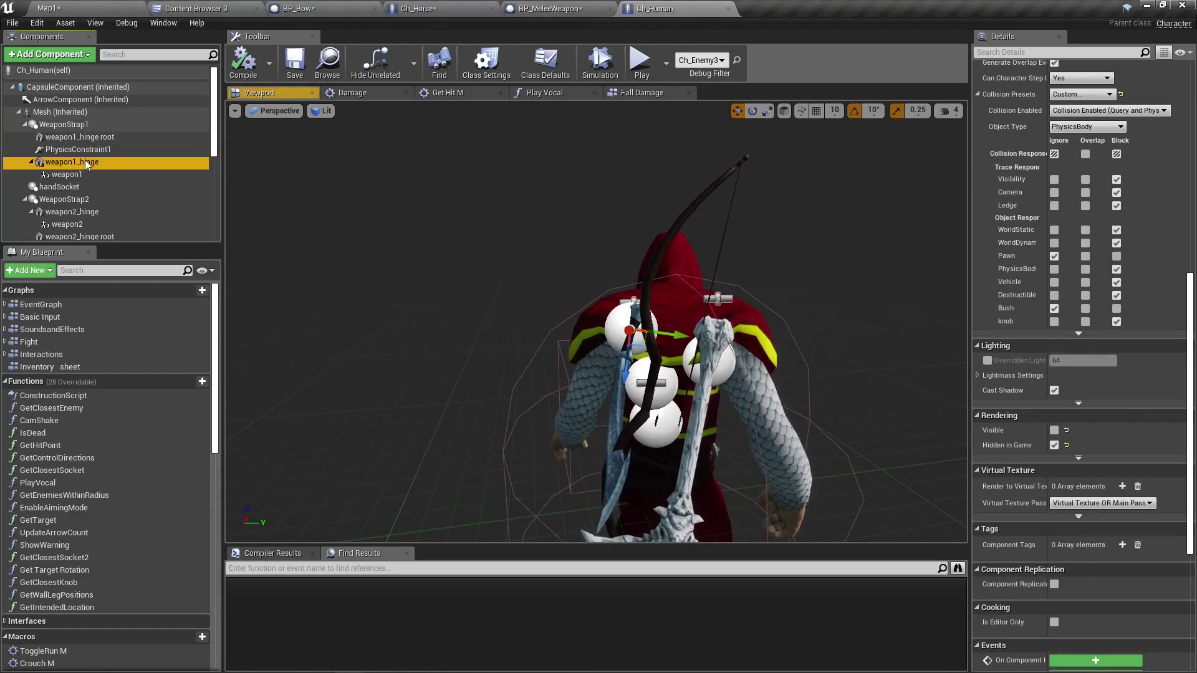
left_click(69, 212, "ctrl")
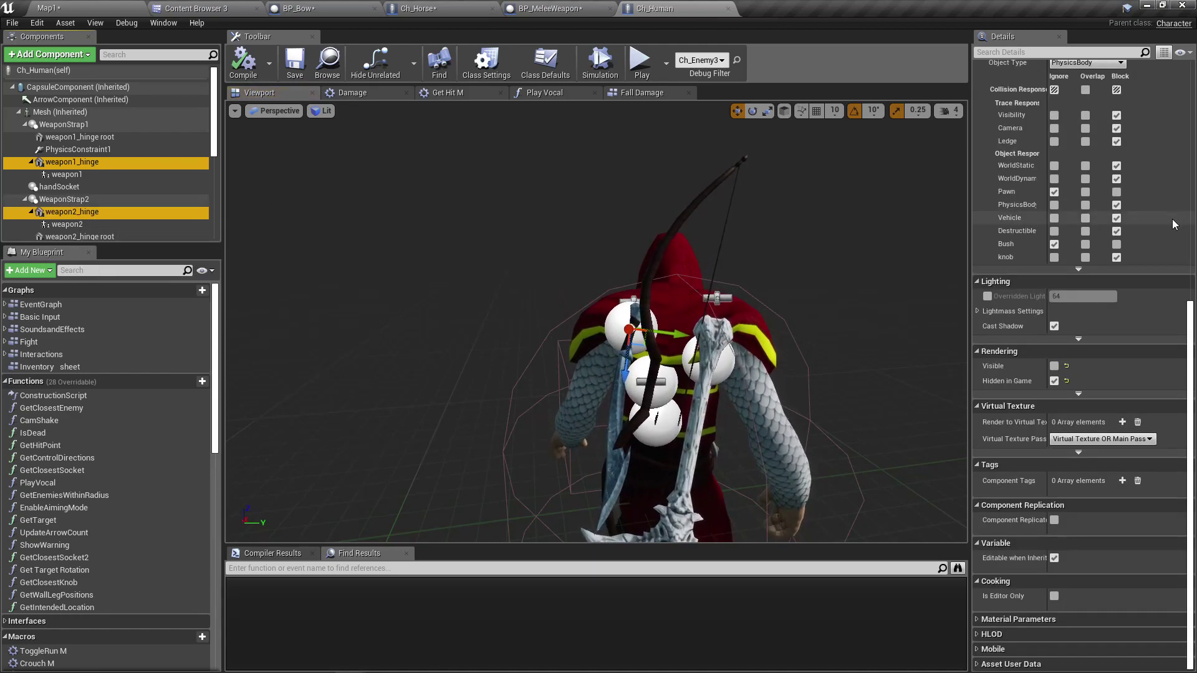
scroll(1175, 224, "up", 3)
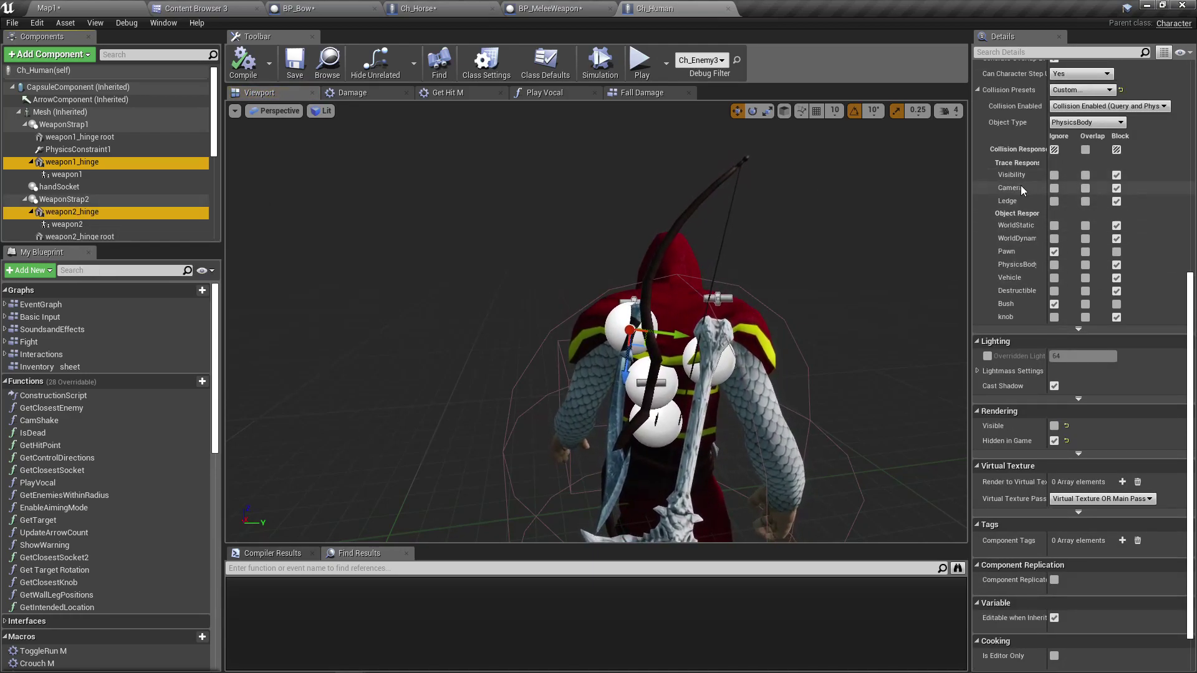
left_click(1055, 188)
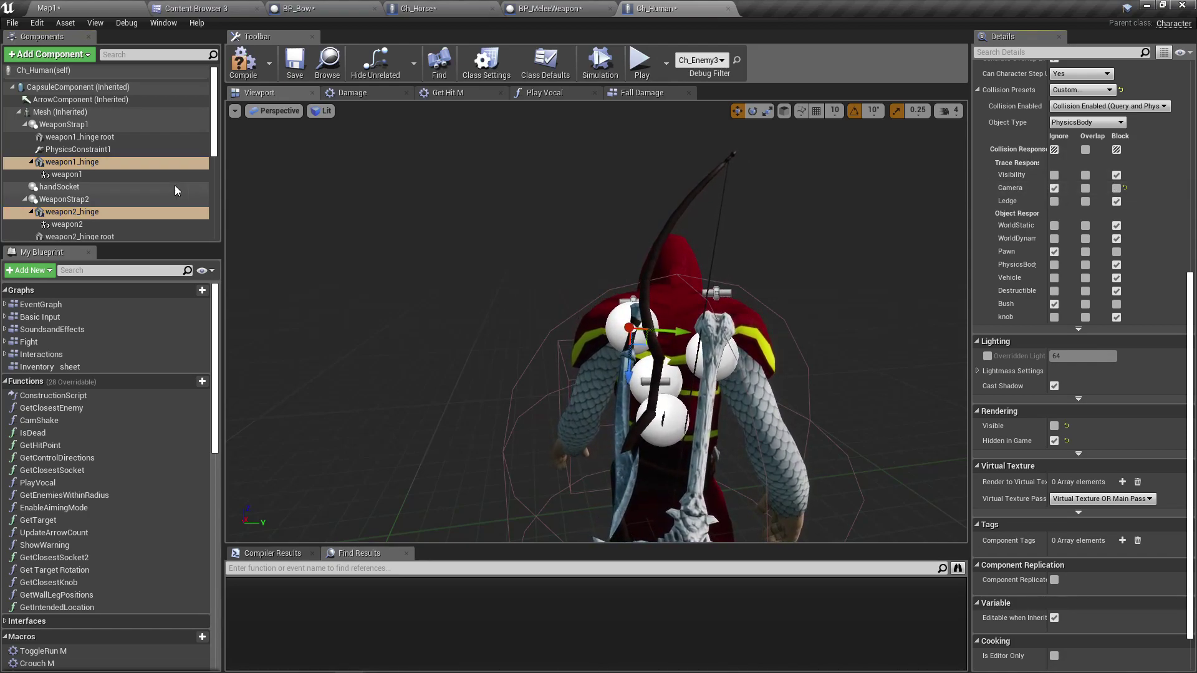
- Check the collision settings of weapon2_hinge root and quiver_hinge root
scroll(150, 185, "down", 3)
left_click(91, 198)
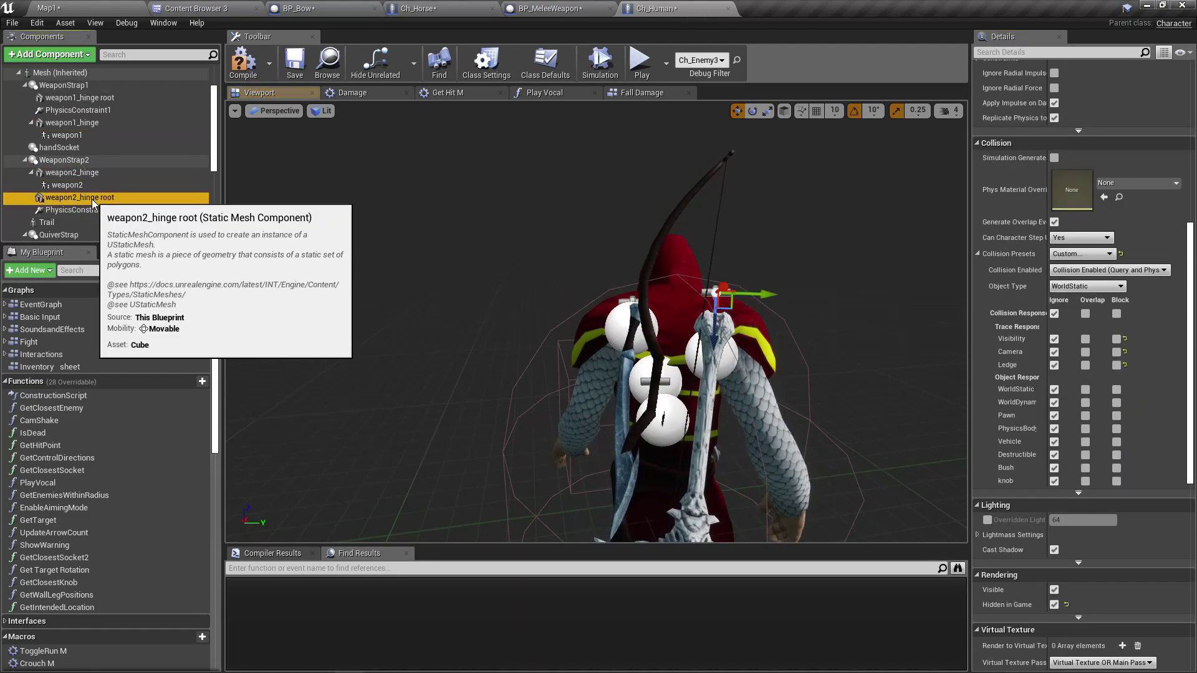
scroll(84, 171, "down", 3)
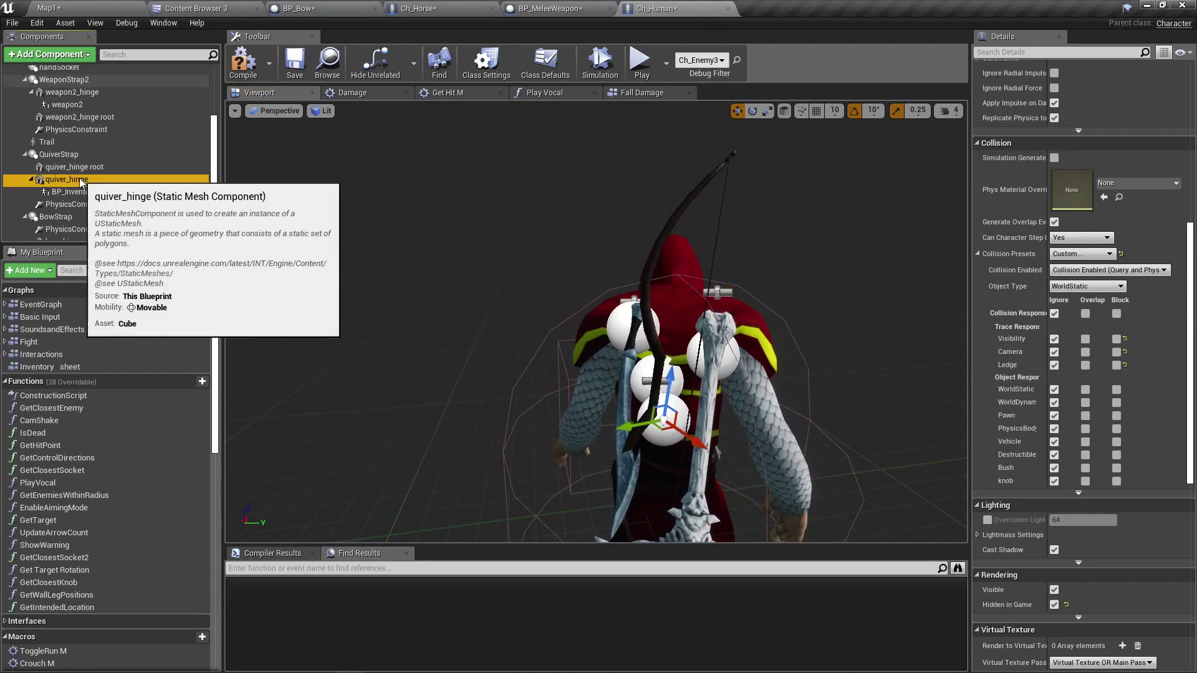
scroll(78, 162, "down", 3)
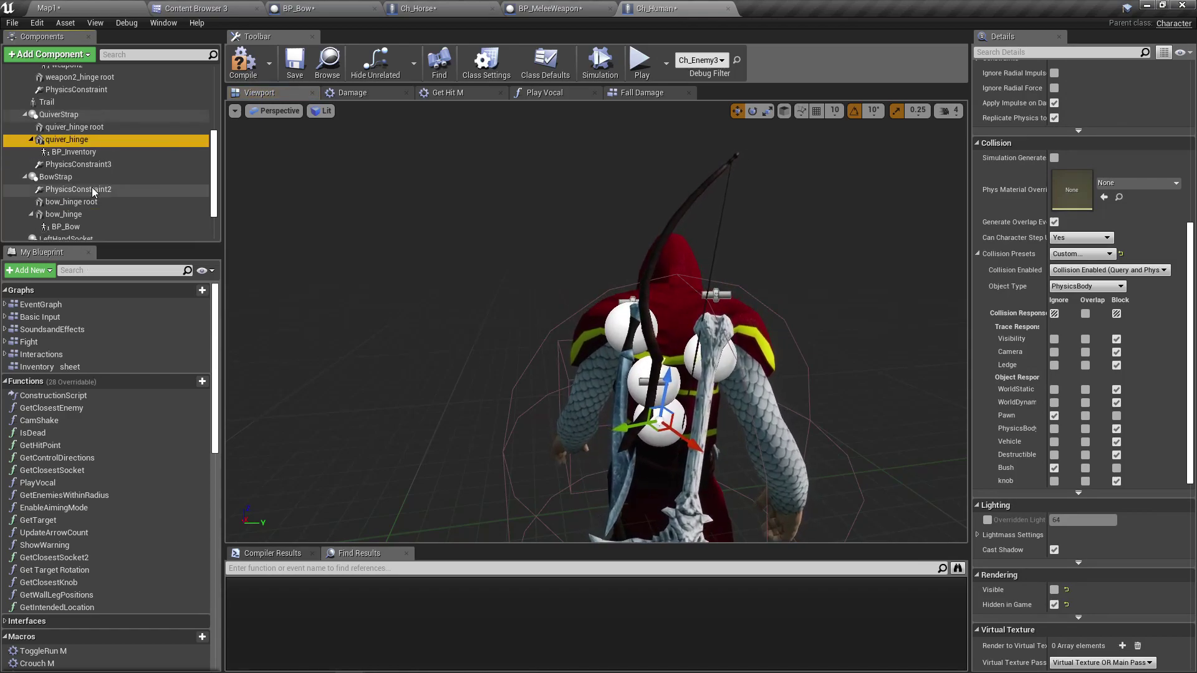
left_click(67, 128)
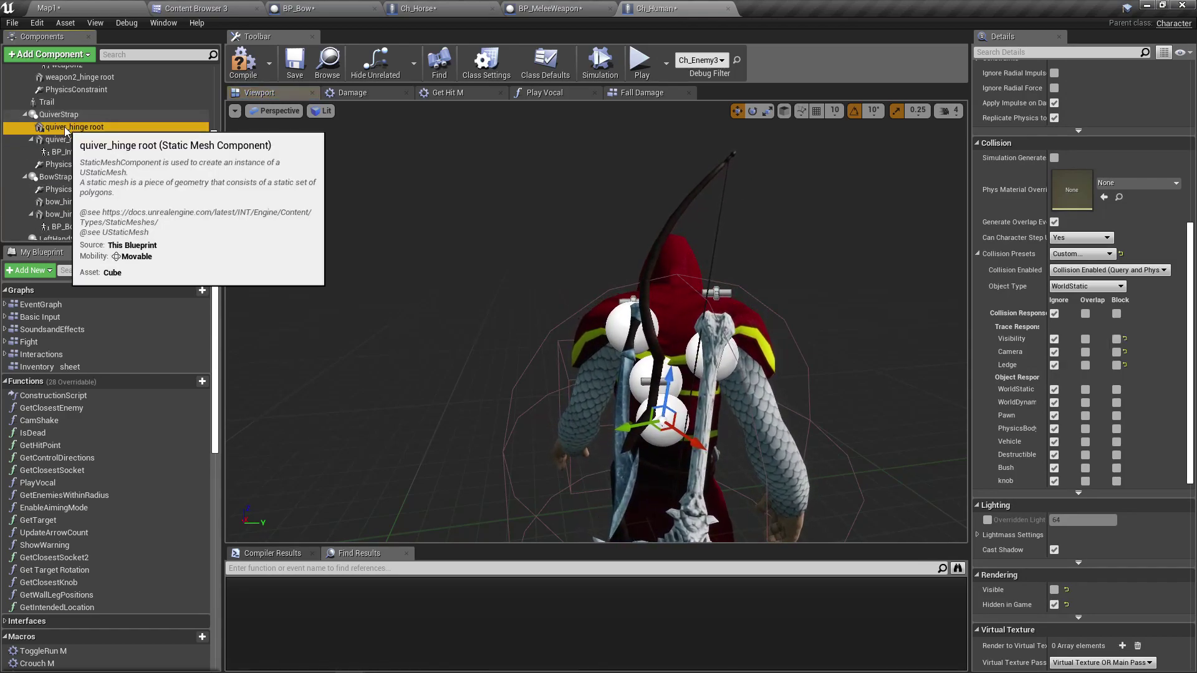
- Set the quiver_hinge and bow_hinge meshes to ignore the Camera trace
left_click(66, 139)
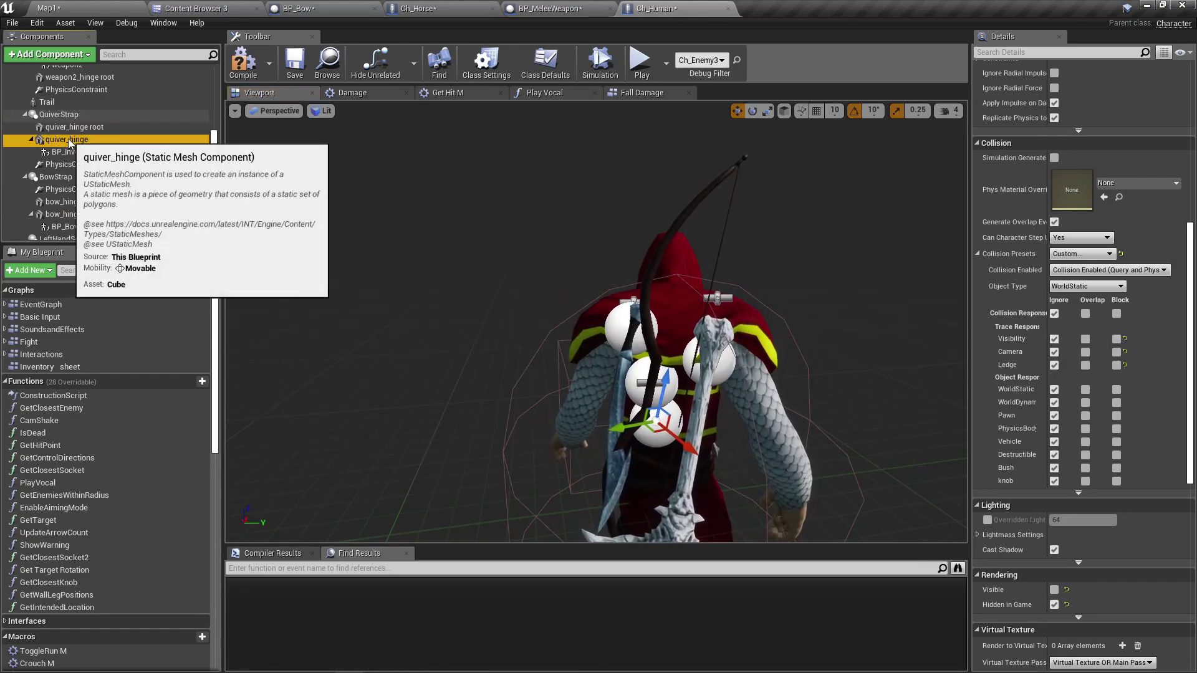
left_click(1055, 352)
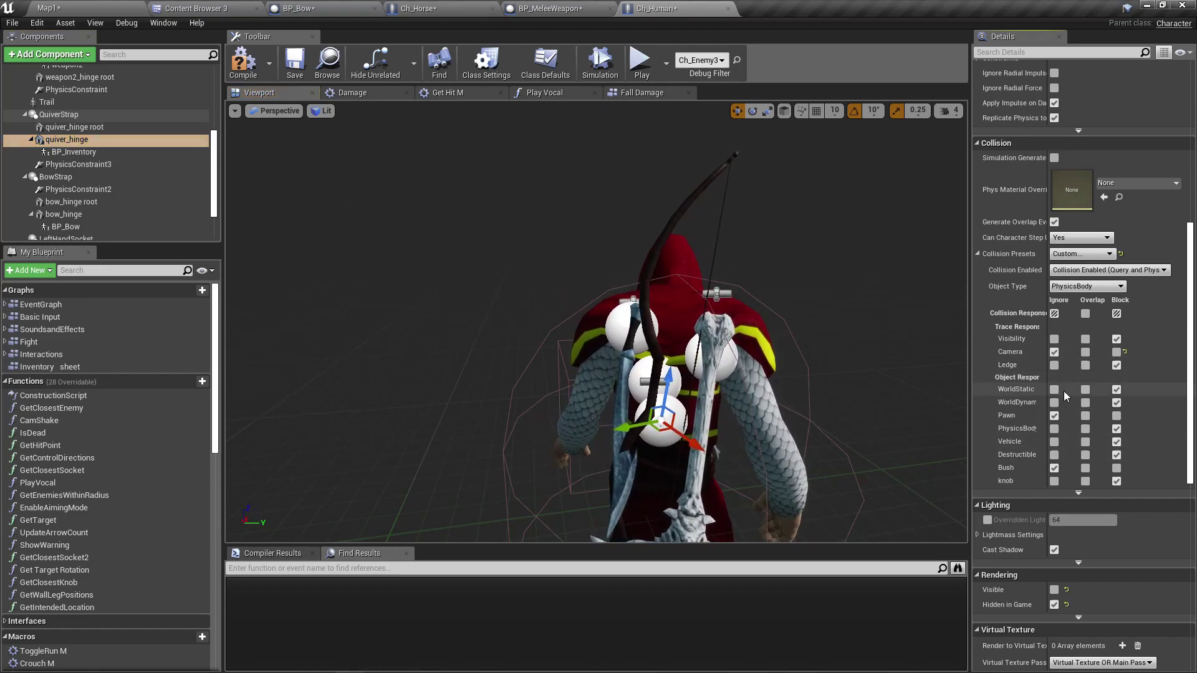
scroll(88, 173, "down", 1)
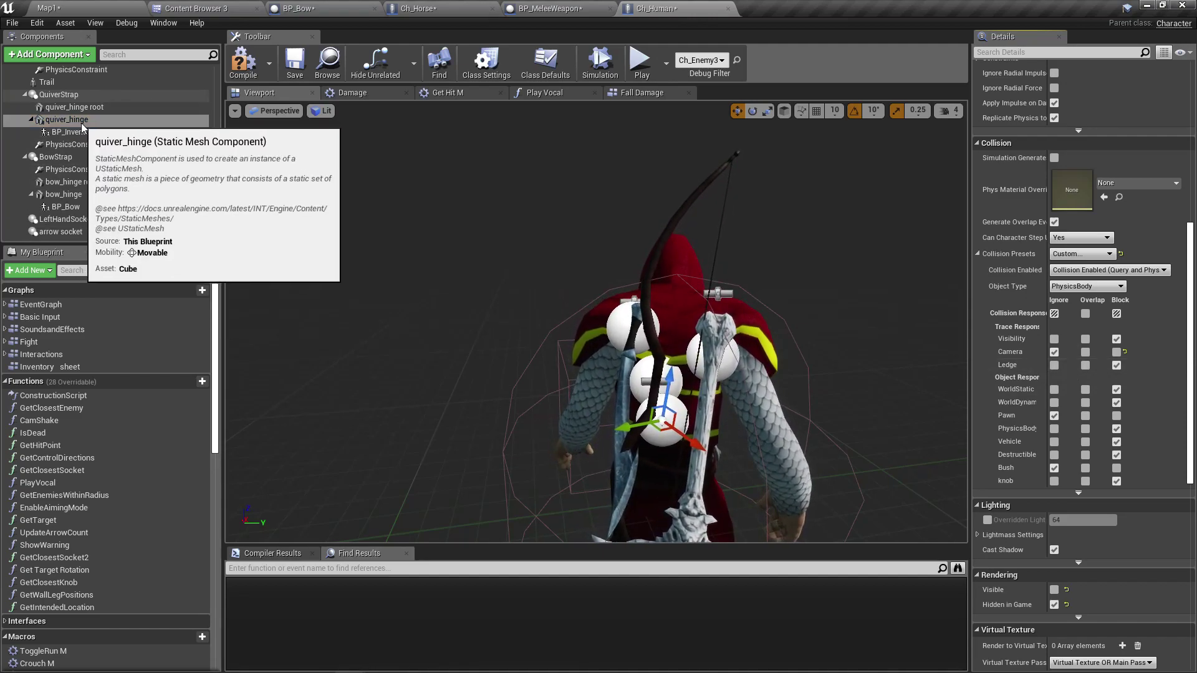
left_click(81, 120)
left_click(69, 194)
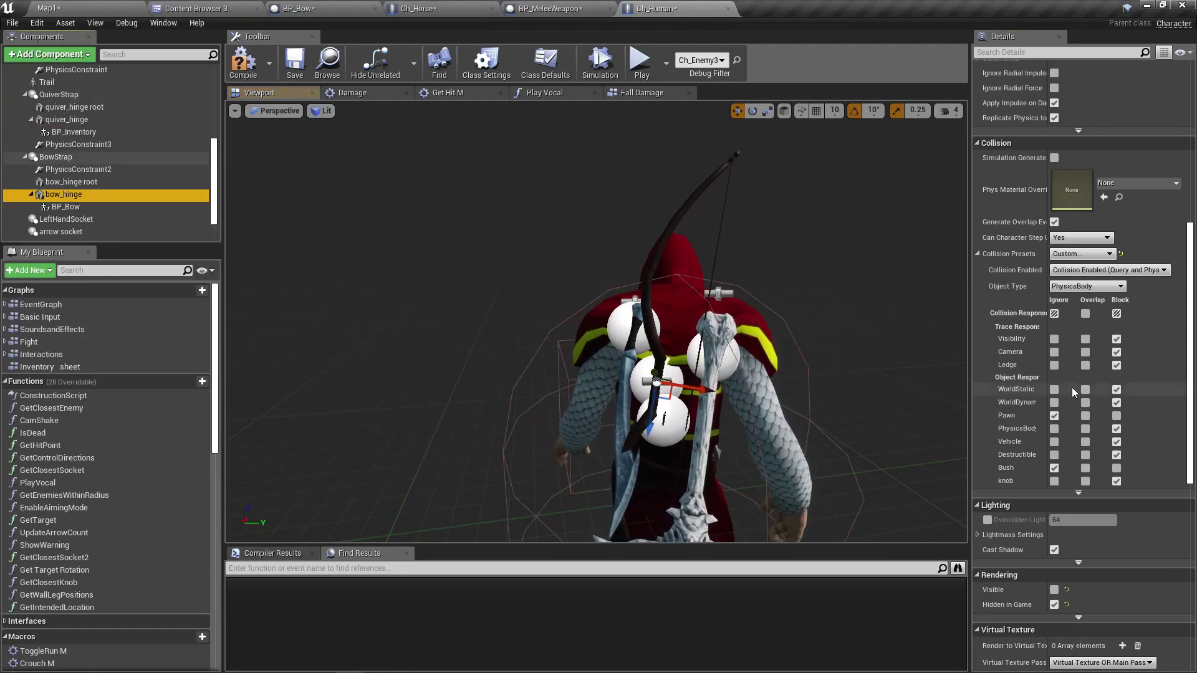
left_click(1054, 352)
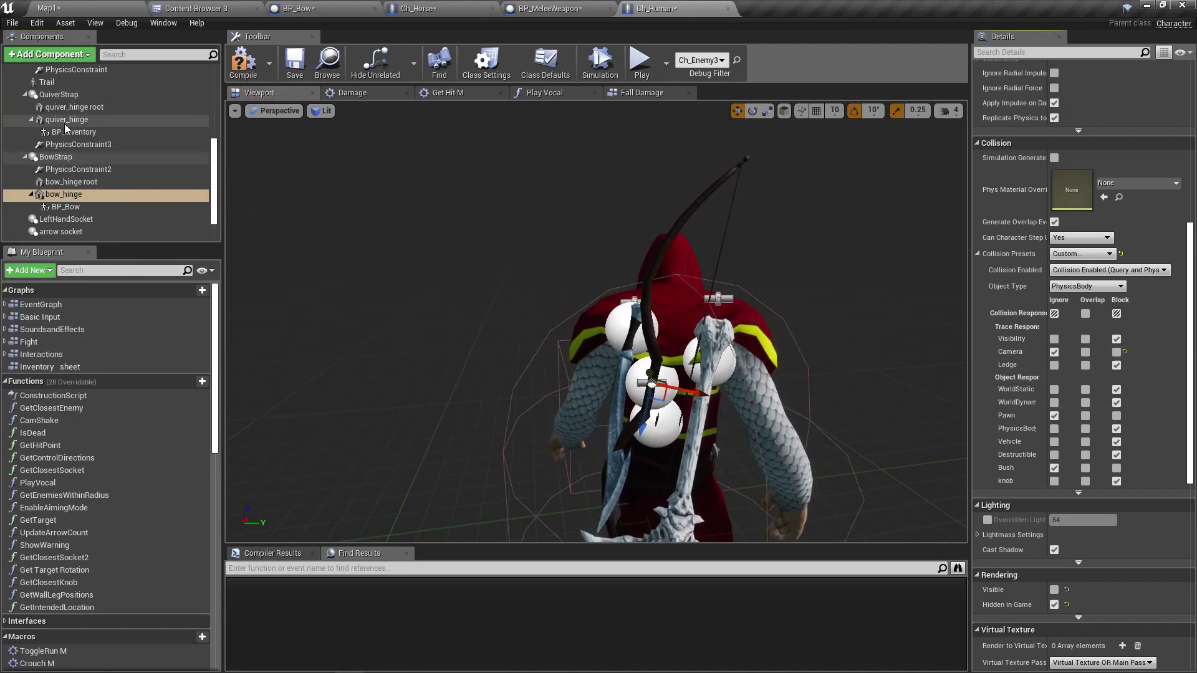
- Set quiver_hinge, weapon1_hinge, weapon2_hinge and their roots to ignore the Camera trace together
left_click(66, 120, "ctrl")
left_click(74, 107, "ctrl")
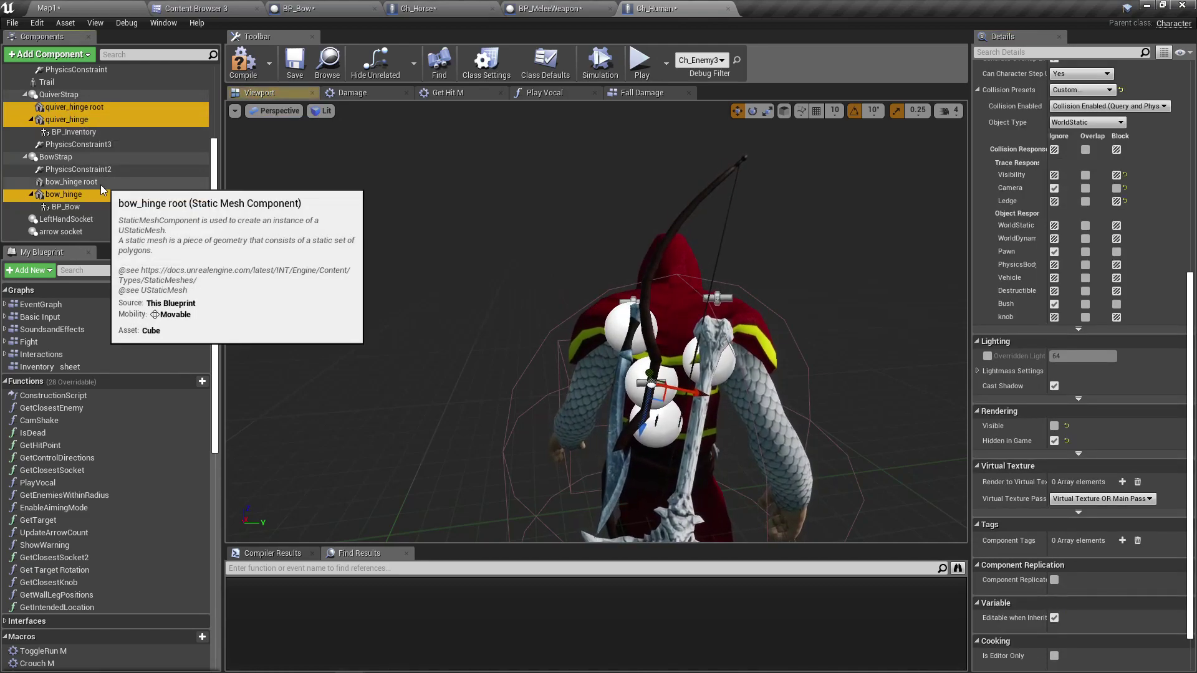
scroll(107, 187, "up", 5)
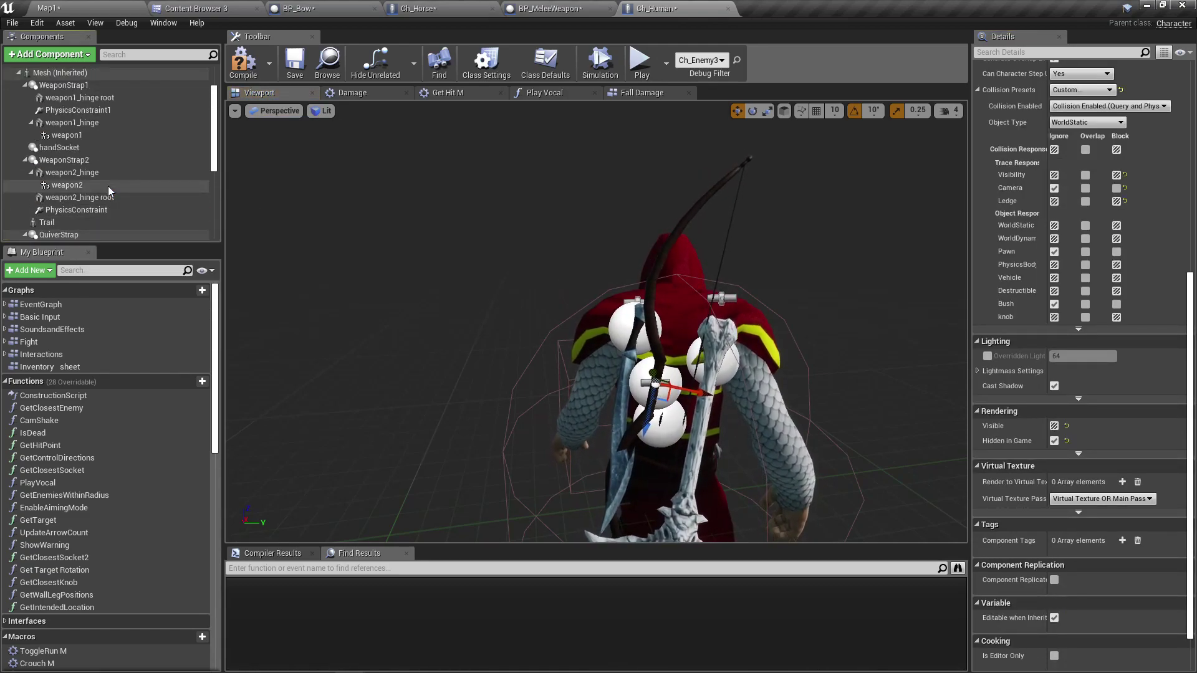
scroll(107, 186, "down", 2)
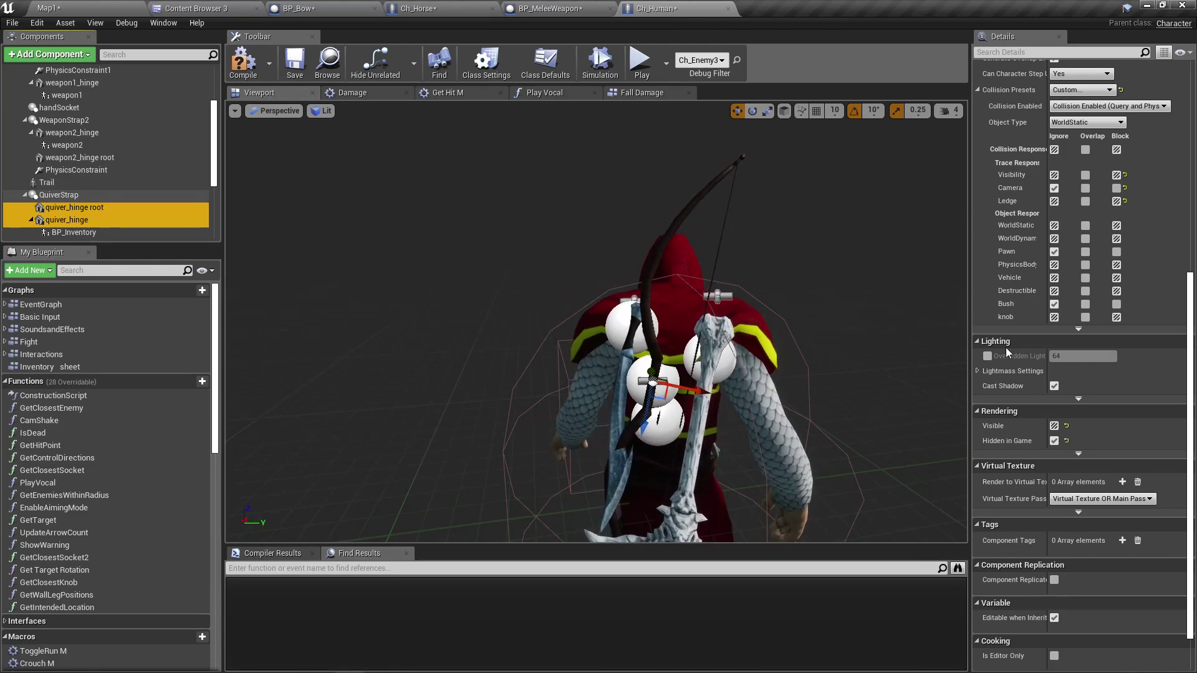
left_click(84, 158, "ctrl")
left_click(74, 133, "ctrl")
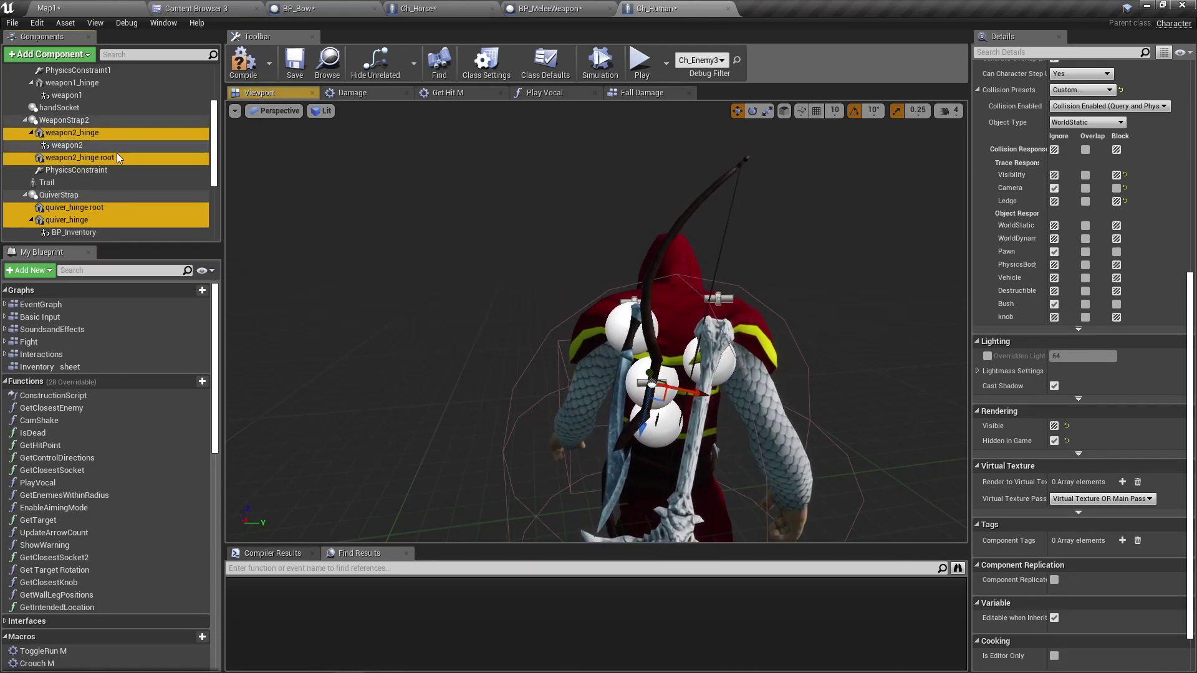
scroll(118, 159, "up", 2)
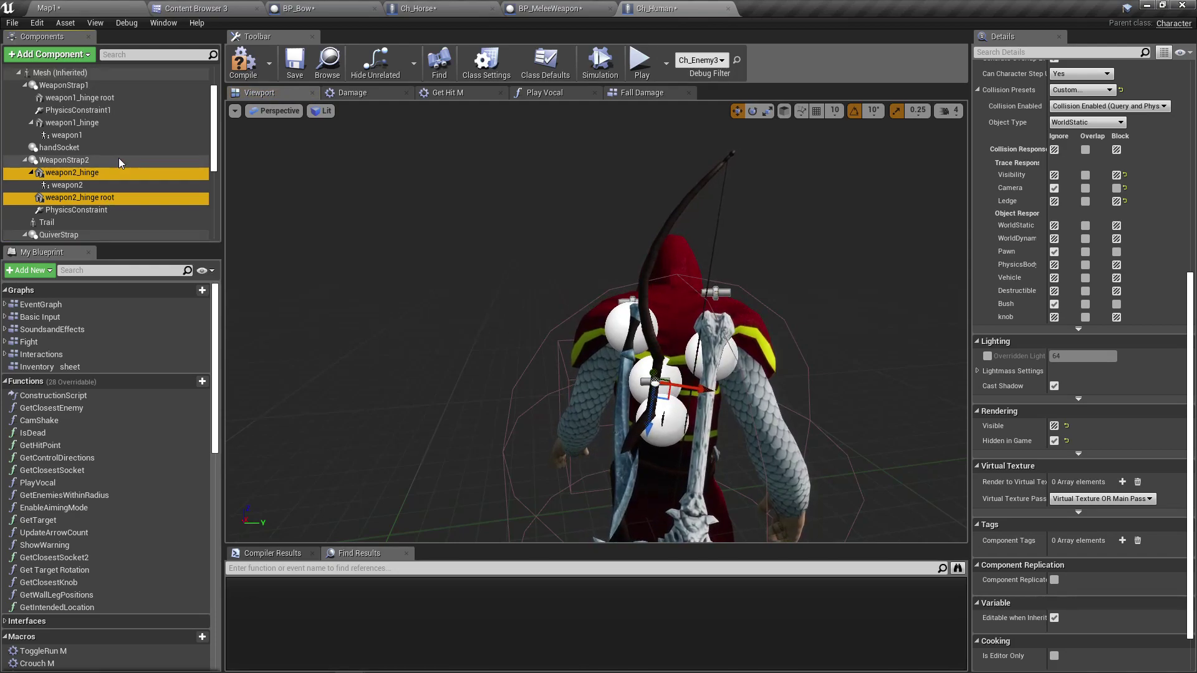
left_click(80, 123, "ctrl")
left_click(94, 98, "ctrl")
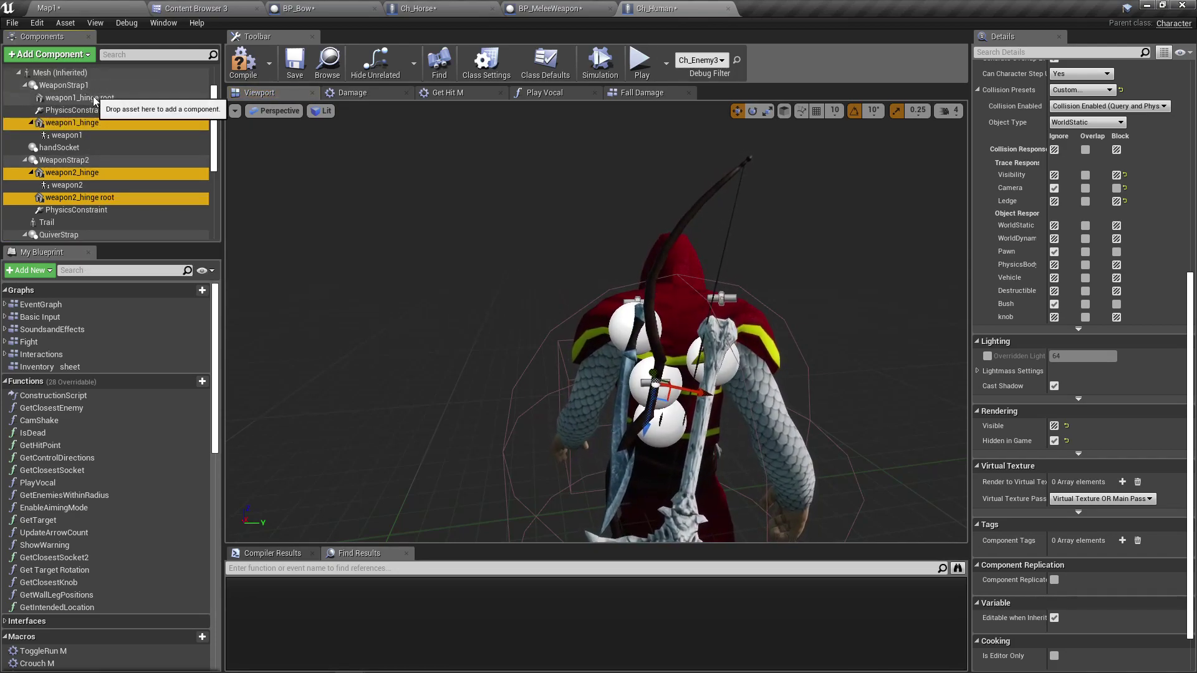
left_click(1054, 188)
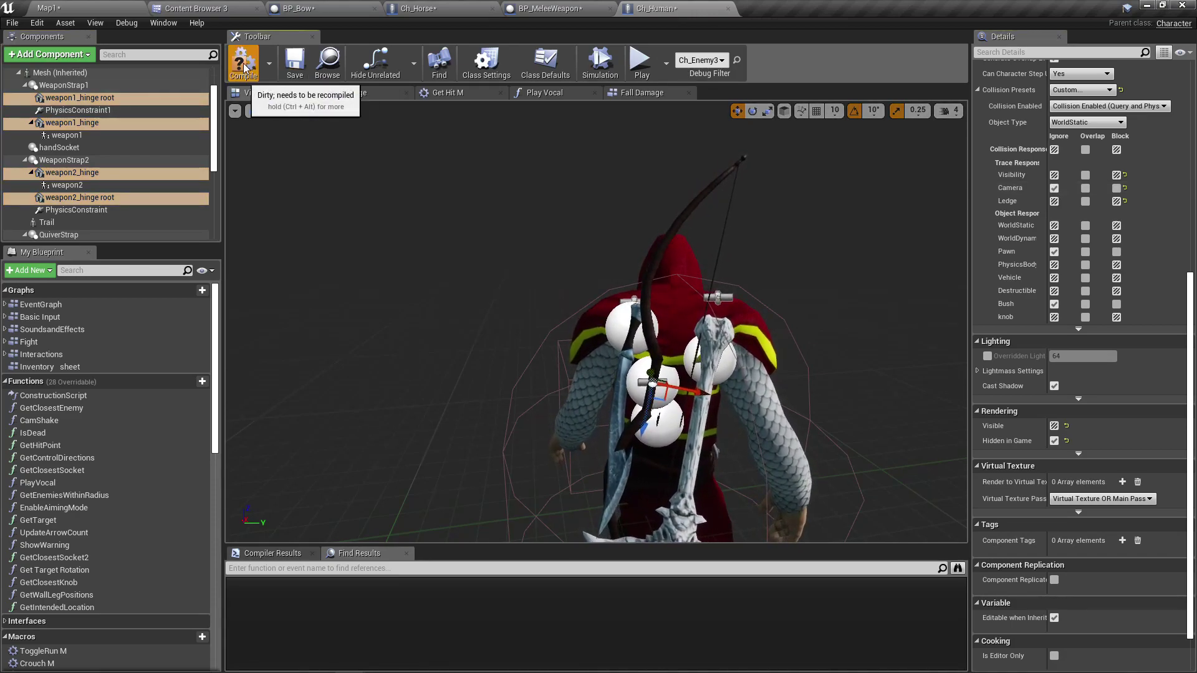
- Return to Map1, make the viewport fullscreen with F11 and start Play
left_click(84, 7)
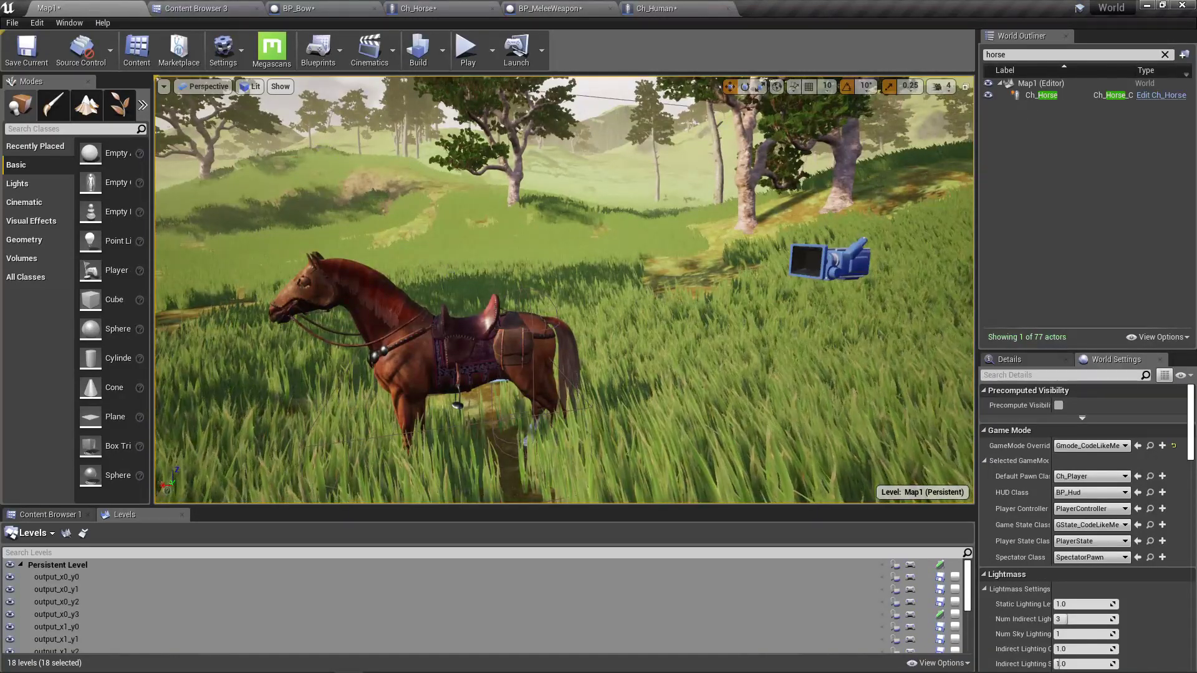
key("F11")
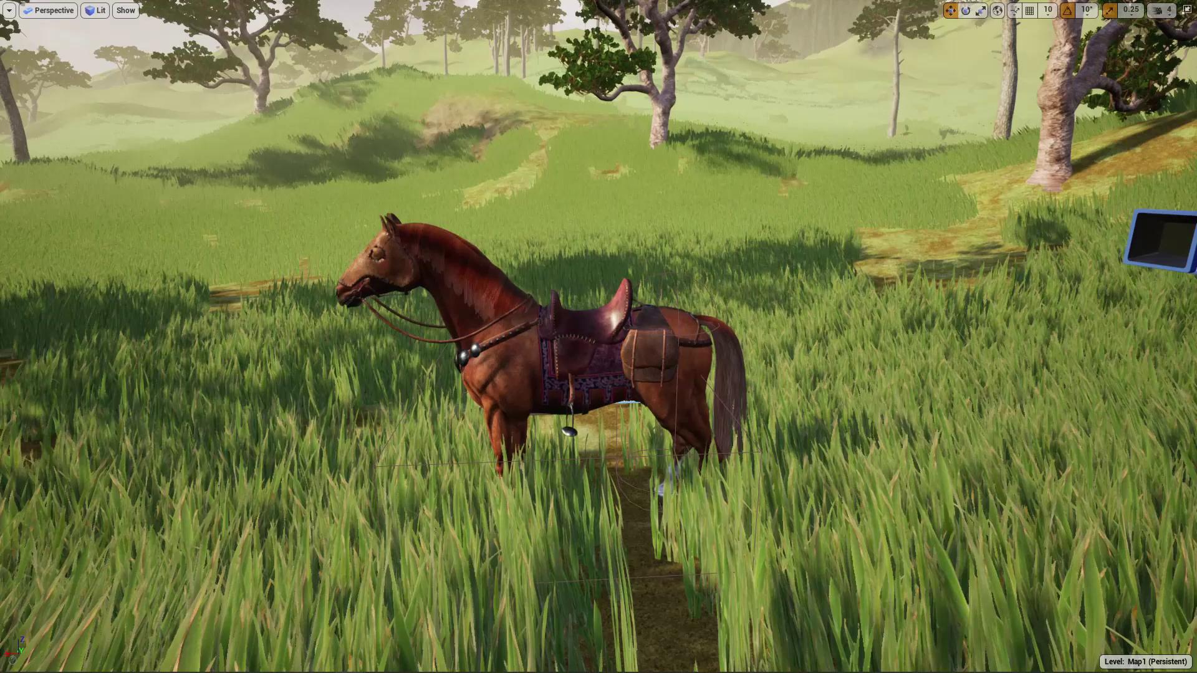
key("alt+p")
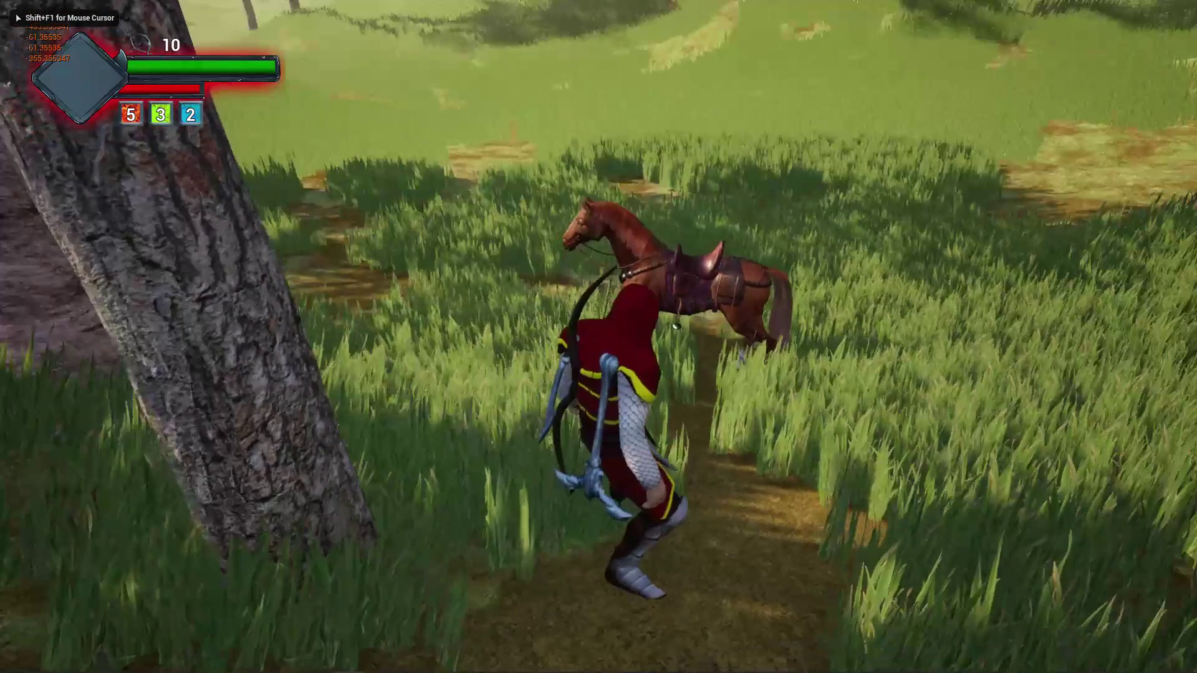
- Walk to the horse, mount it with E and ride around, then fly the editor camera through the trees
key("w")
key("e")
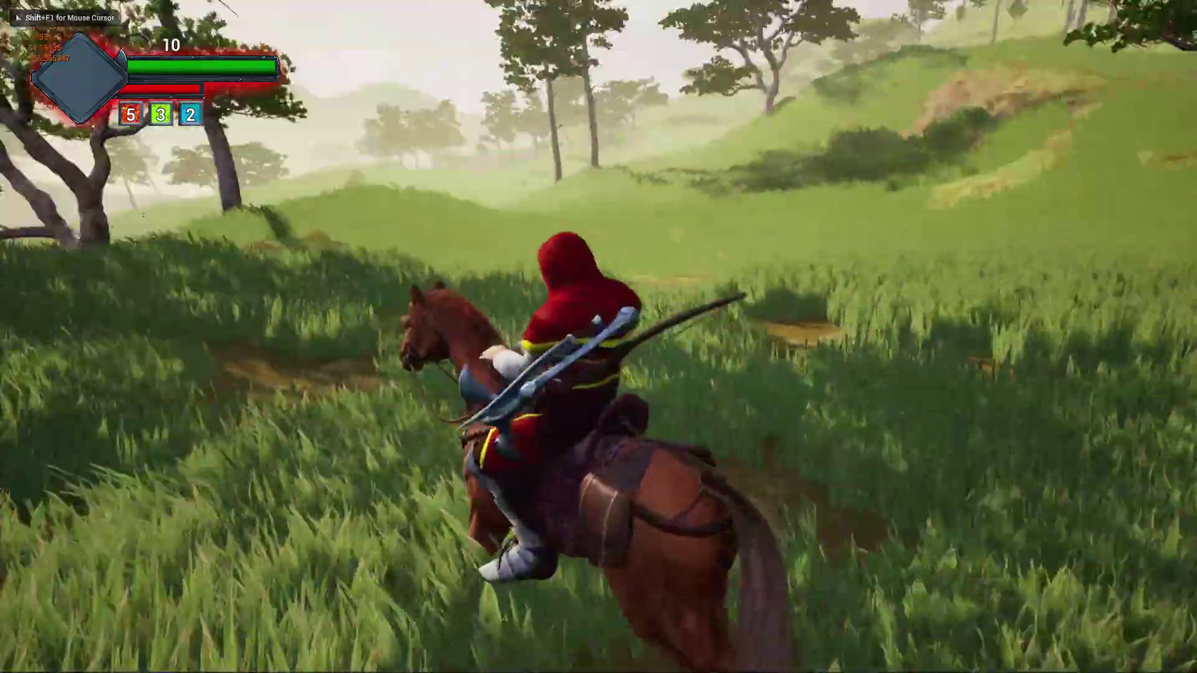
key("d")
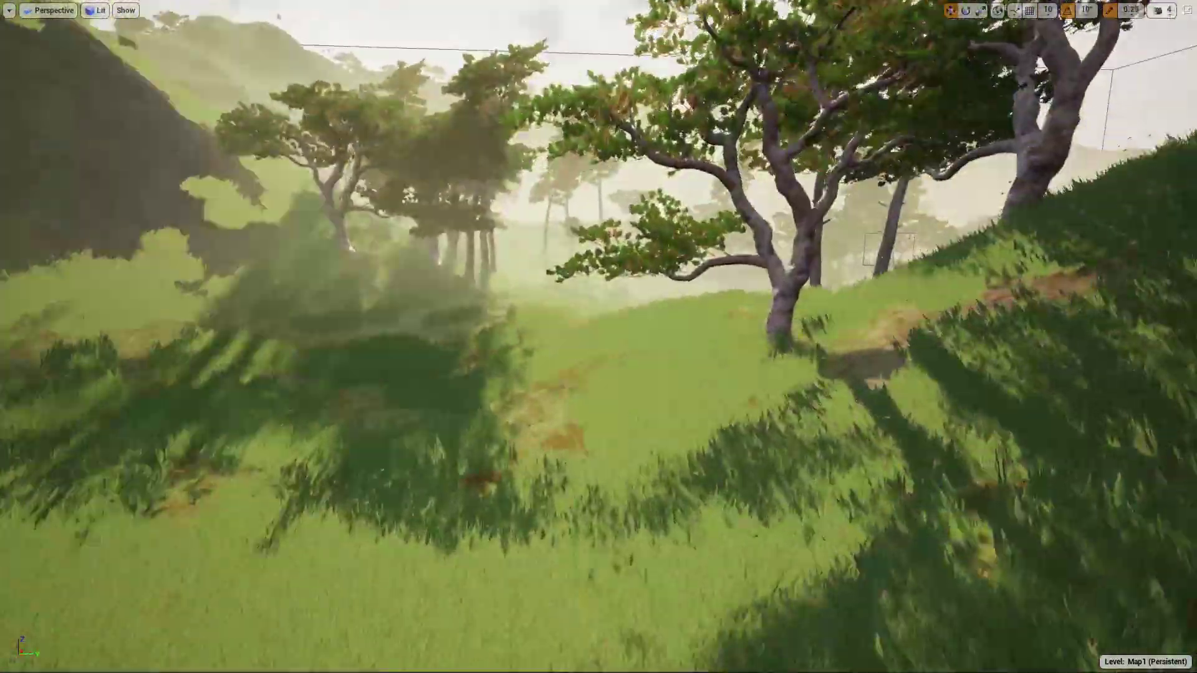
key("w")
right_click_drag(705, 502, 639, 503)
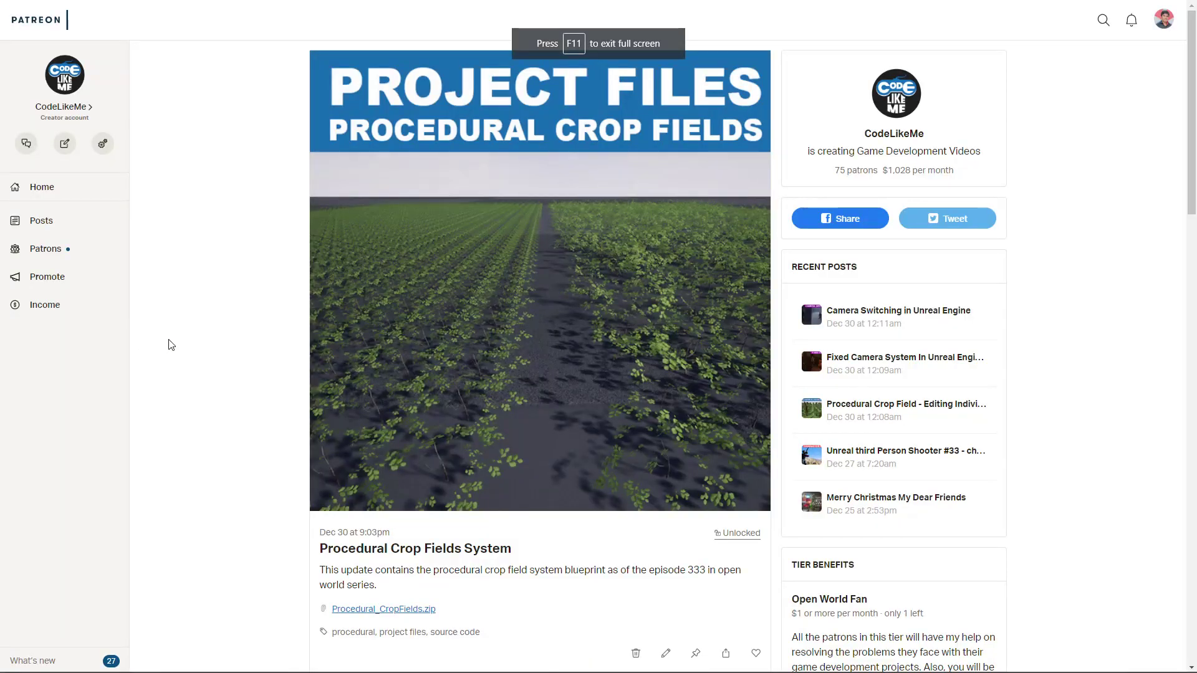
- Open the CodeLikeMe creator page from the sidebar and scroll down to its recent posts
scroll(384, 397, "down", 1)
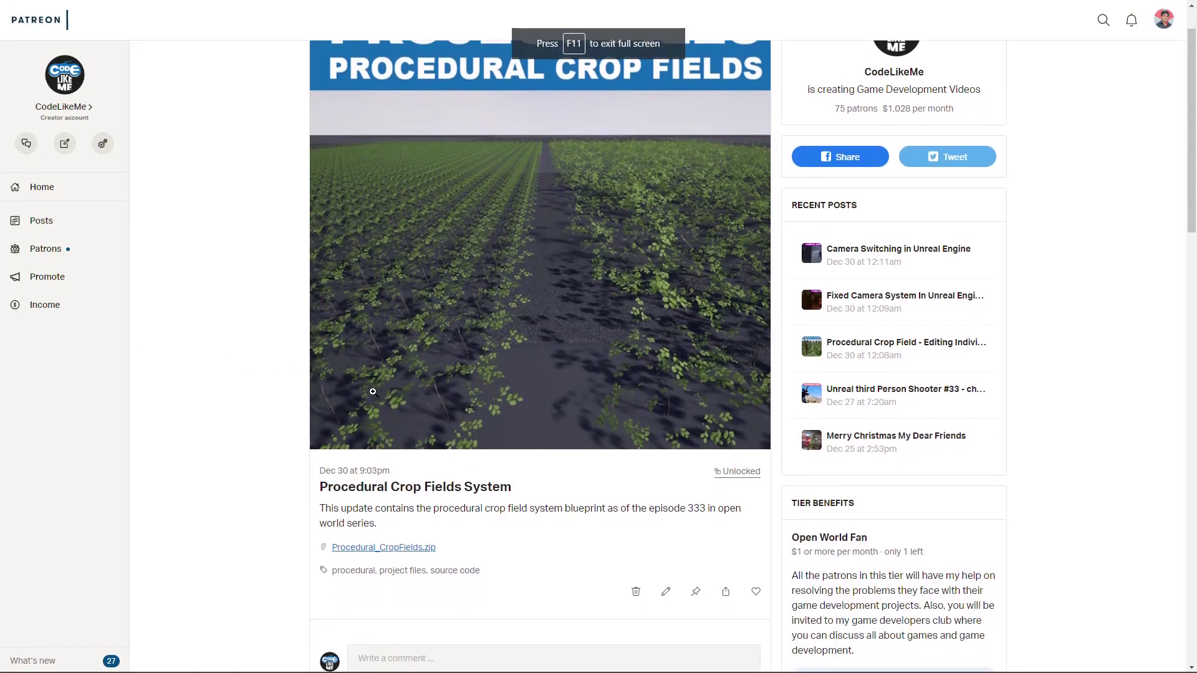
scroll(419, 416, "up", 1)
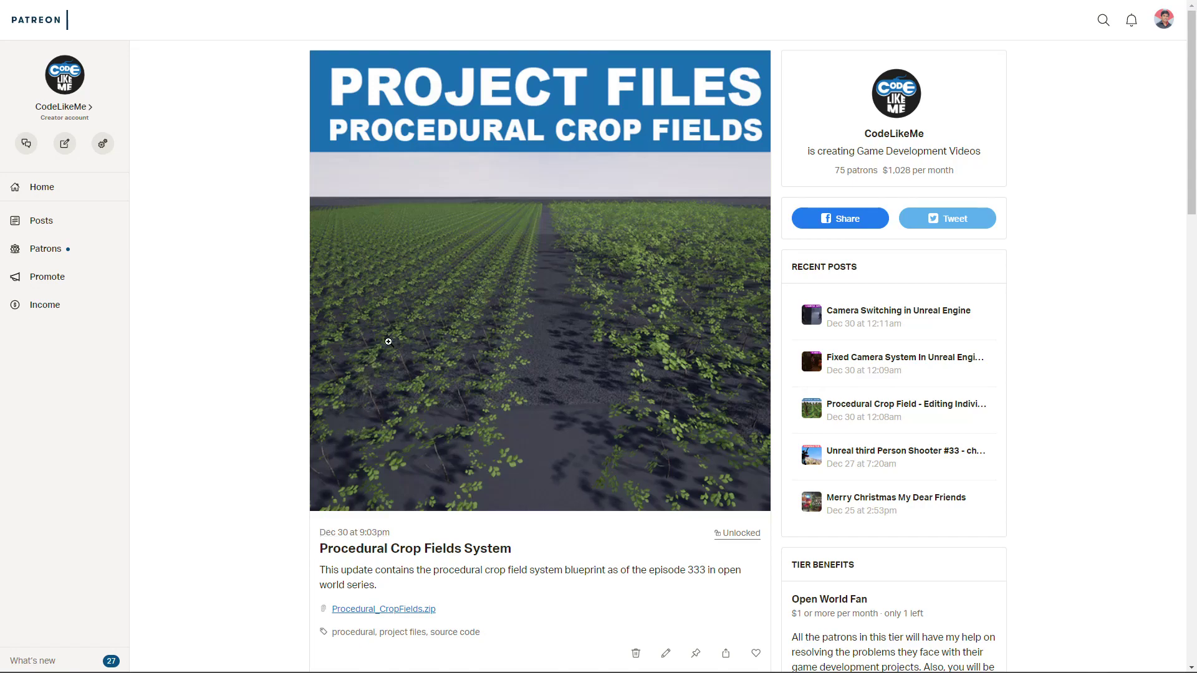
scroll(312, 206, "down", 3)
scroll(355, 227, "up", 3)
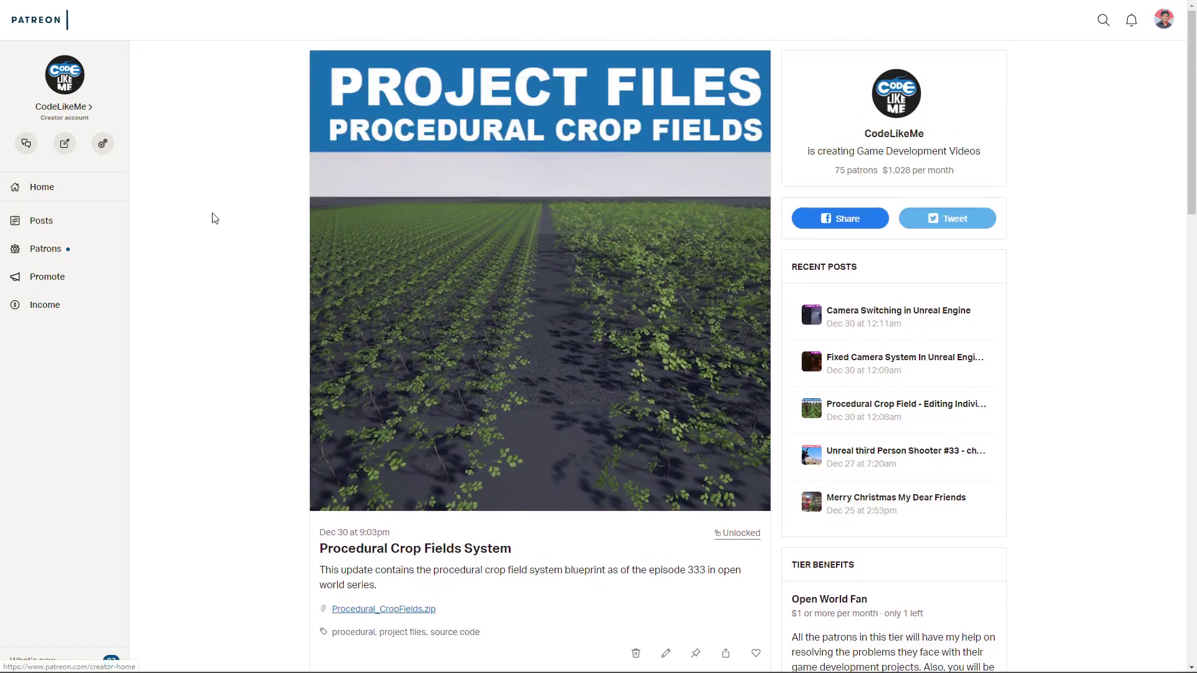
left_click(47, 109)
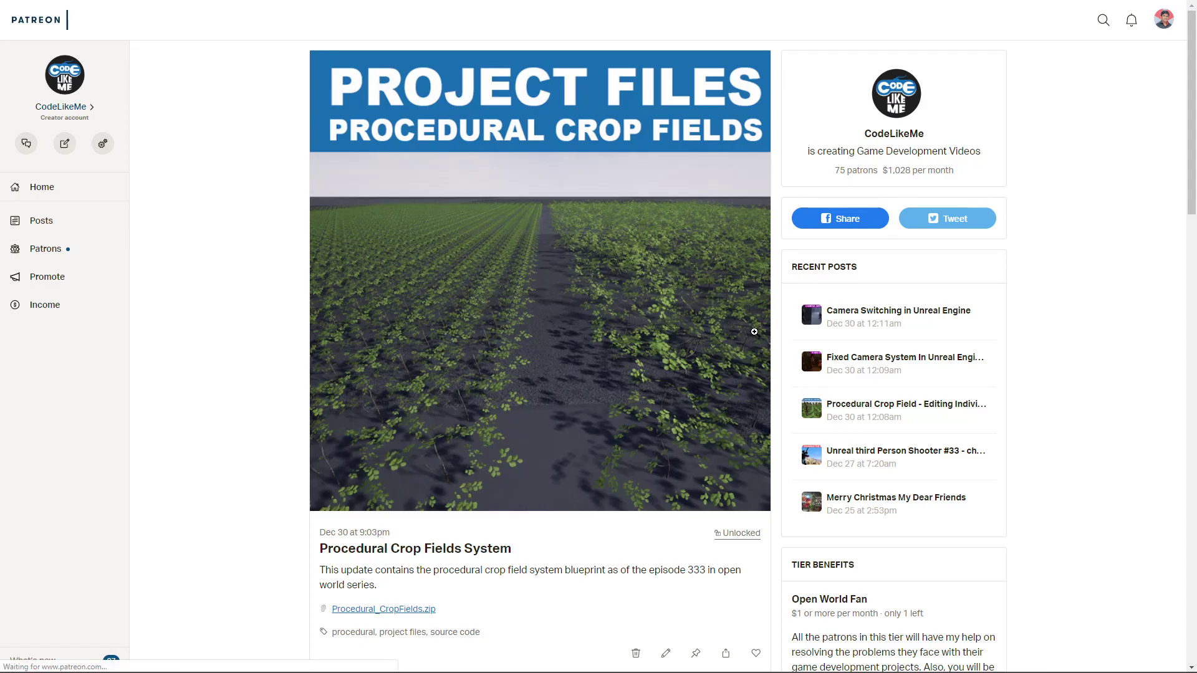
scroll(801, 364, "down", 1)
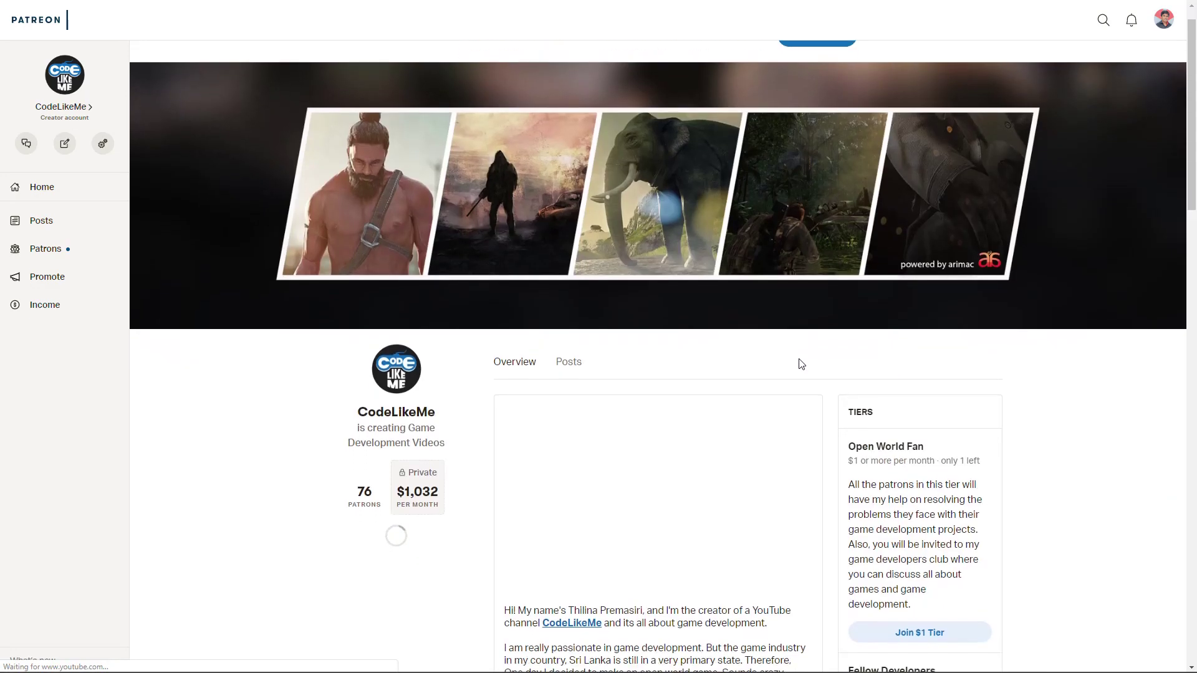
scroll(783, 358, "down", 8)
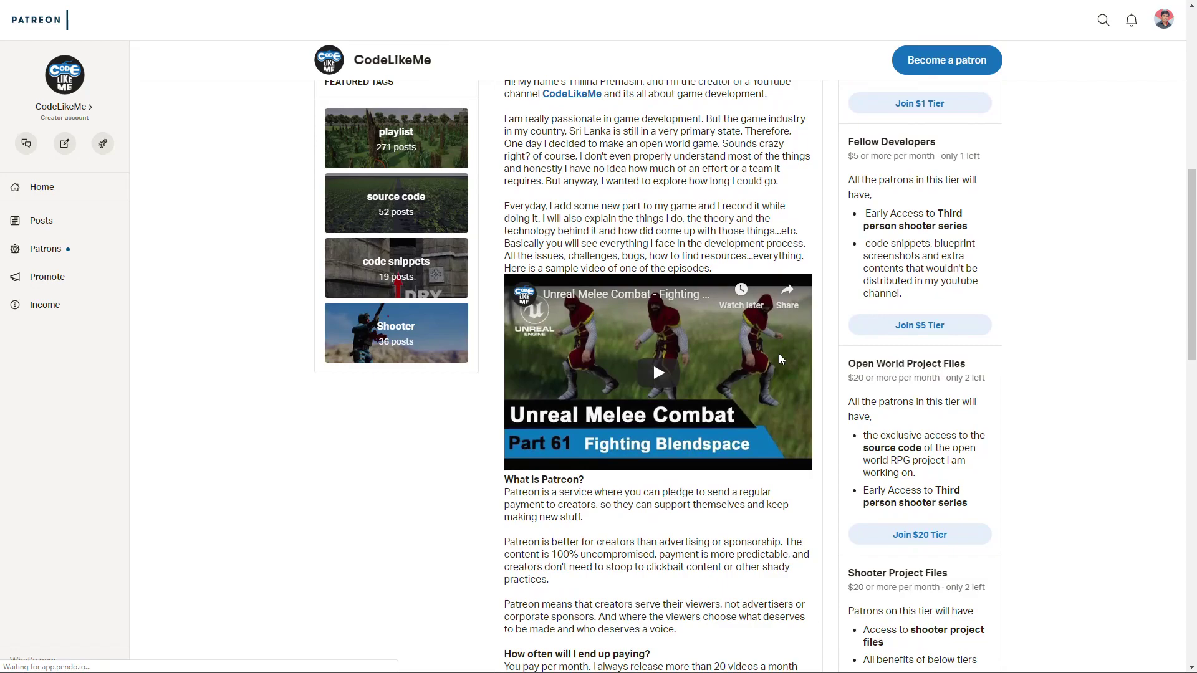
scroll(1093, 356, "down", 12)
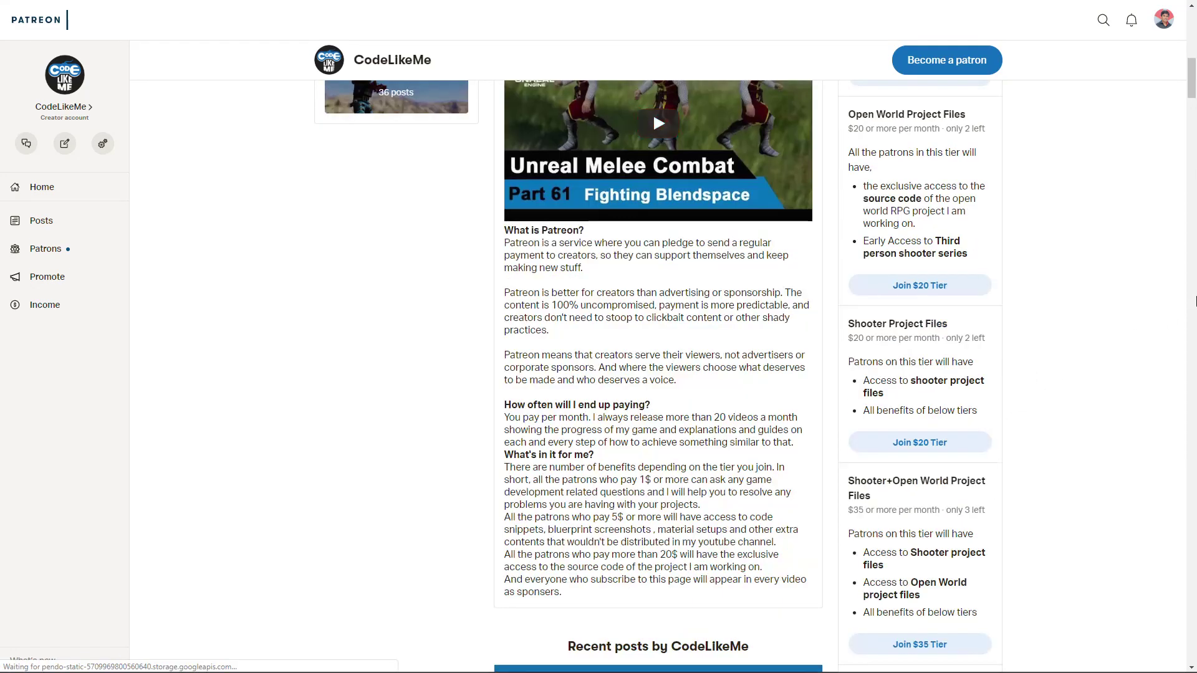
scroll(1095, 361, "down", 15)
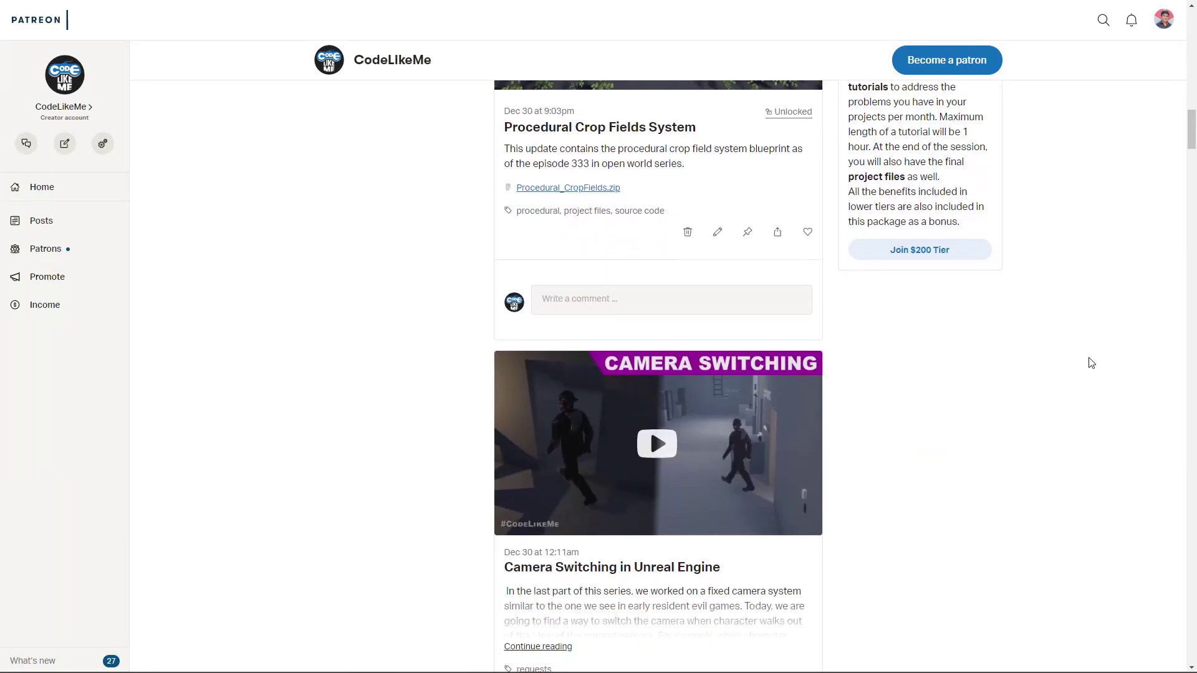
scroll(1091, 363, "down", 10)
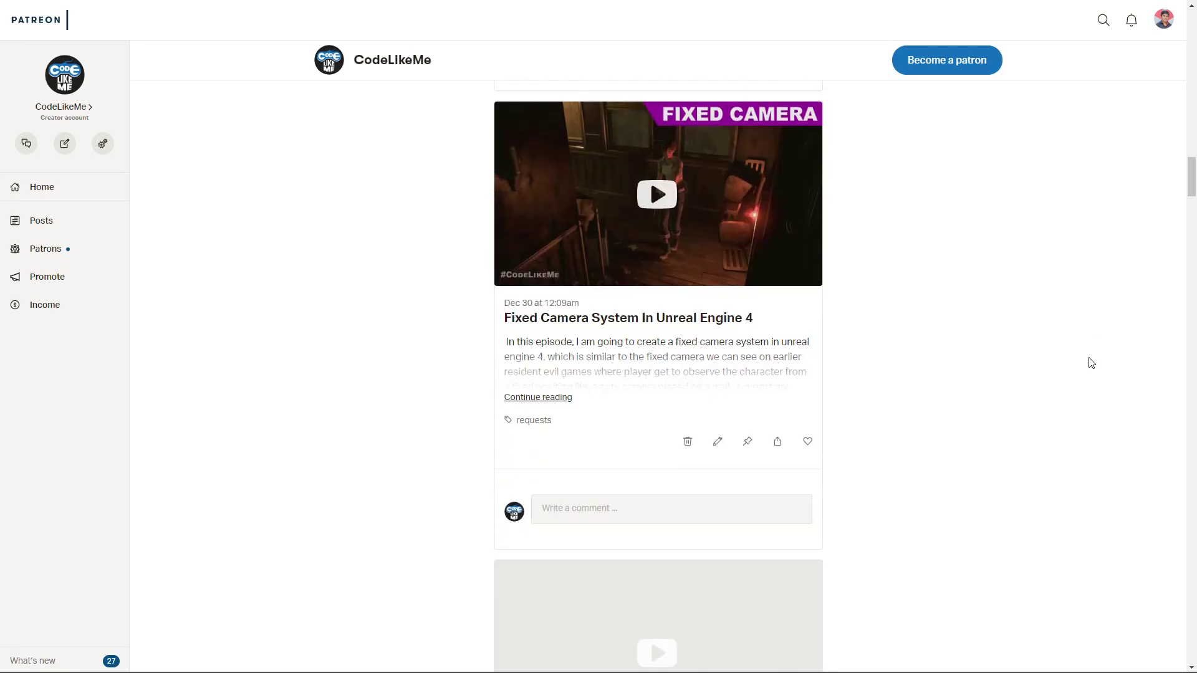
scroll(1091, 363, "down", 9)
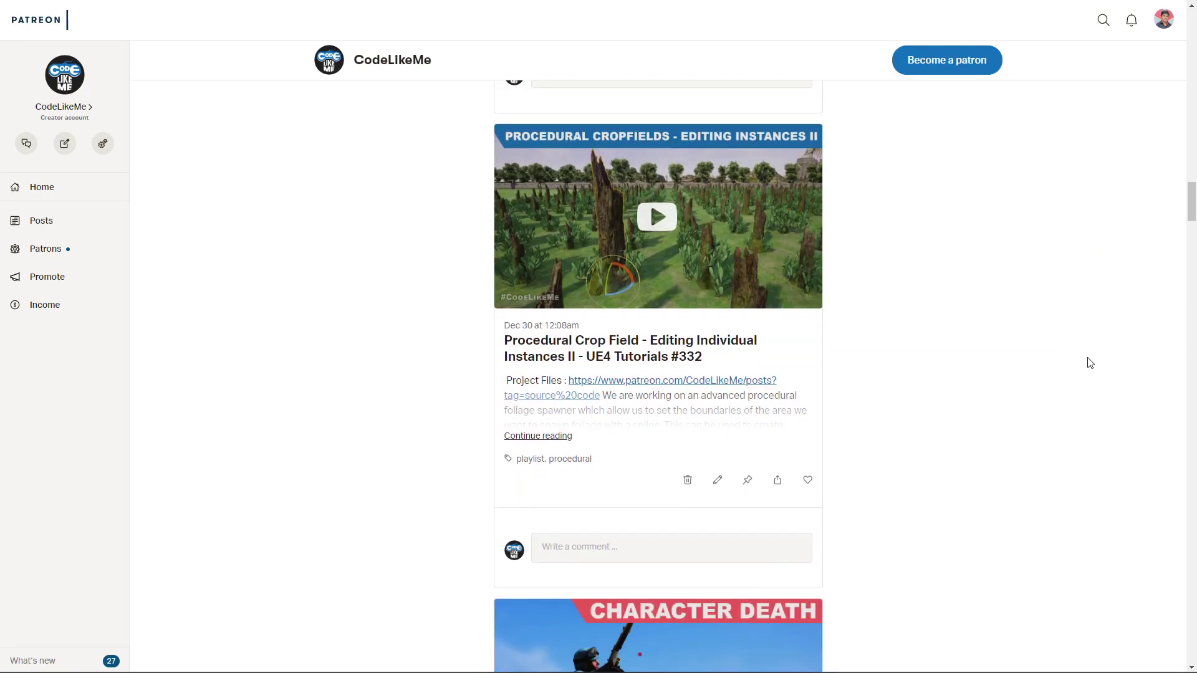